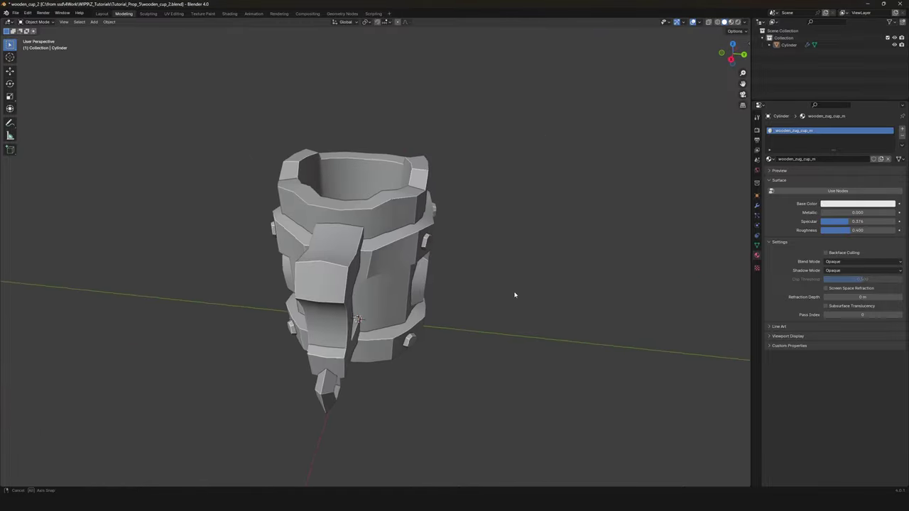
Inspect the finished reference mug by toggling it in and out of Edit Mode.
{"action": "key", "text": "Tab"}
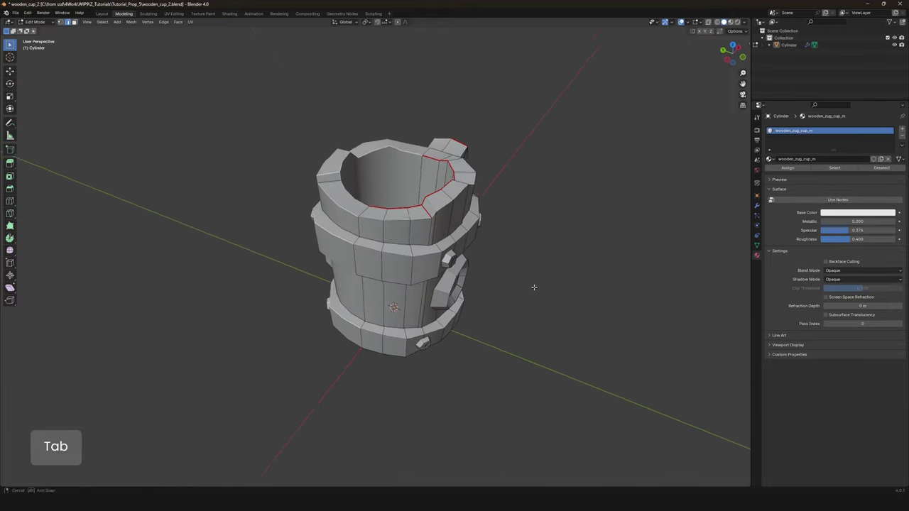
{"action": "key", "text": "Tab"}
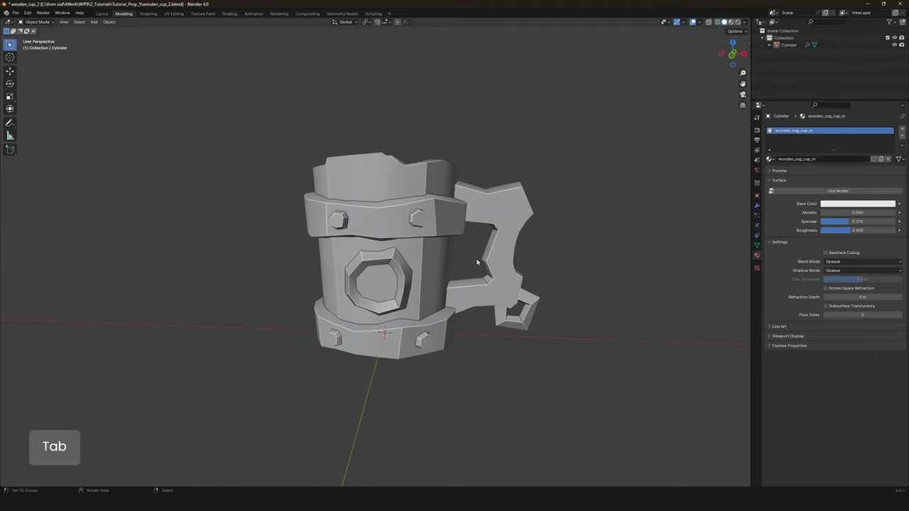
{"action": "key", "text": "Tab"}
Add a new cylinder and set its vertex count in the Add Cylinder panel.
{"action": "key", "text": "a"}
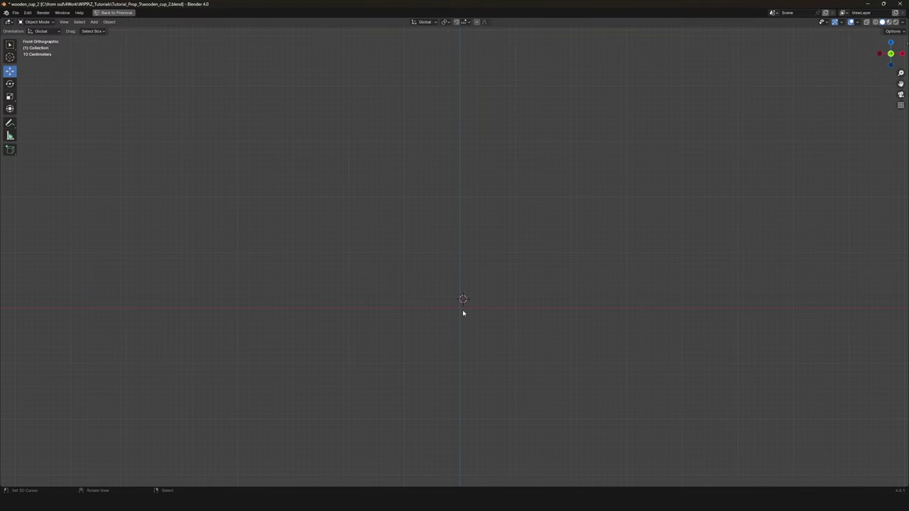
{"action": "key", "text": "shift+a"}
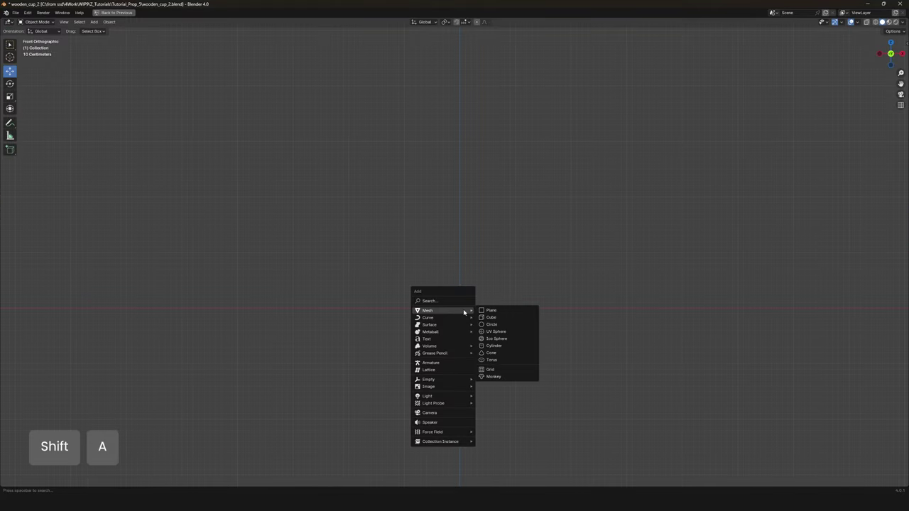
{"action": "left_click", "coordinate": [507, 346]}
{"action": "type", "text": "16"}
{"action": "key", "text": "Return"}
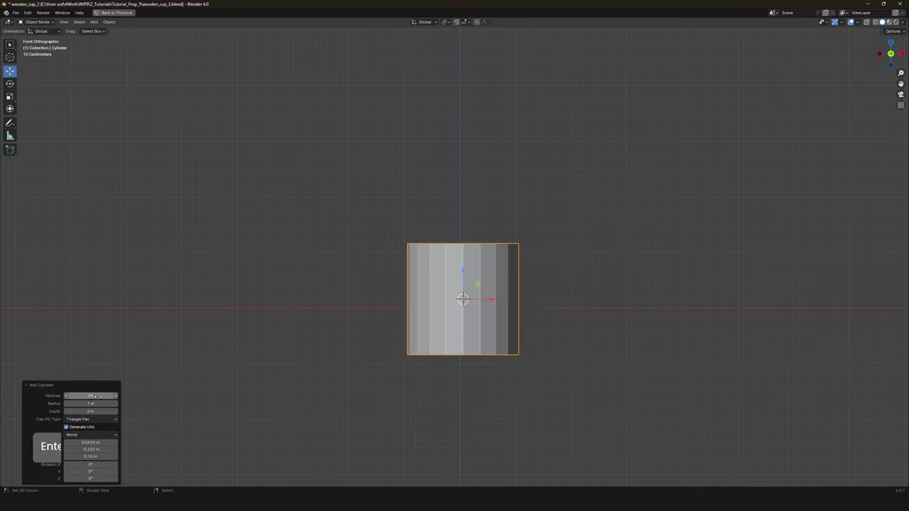
Keep studio lighting, return to front view, and box-select the cylinder's bottom edges.
{"action": "scroll", "coordinate": [495, 292], "scroll_direction": "up", "scroll_amount": 2}
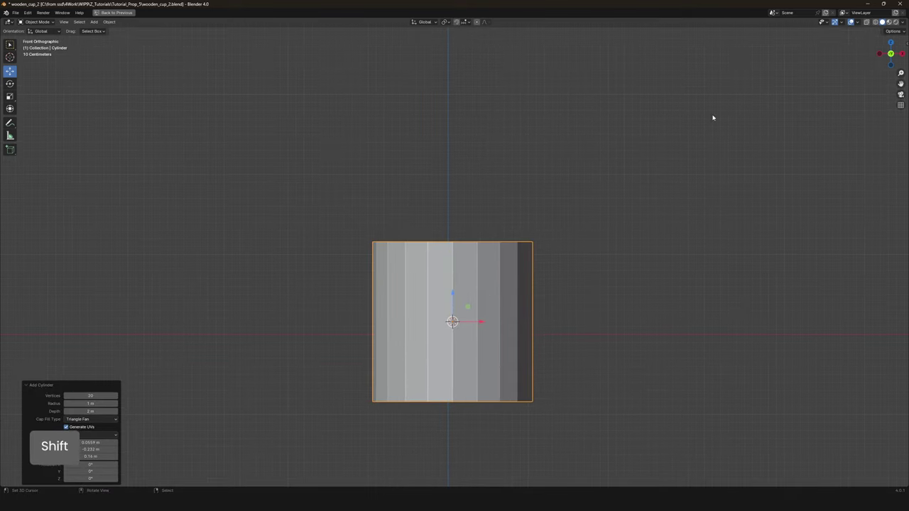
{"action": "left_click", "coordinate": [903, 22]}
{"action": "left_click", "coordinate": [852, 56]}
{"action": "left_click", "coordinate": [828, 56]}
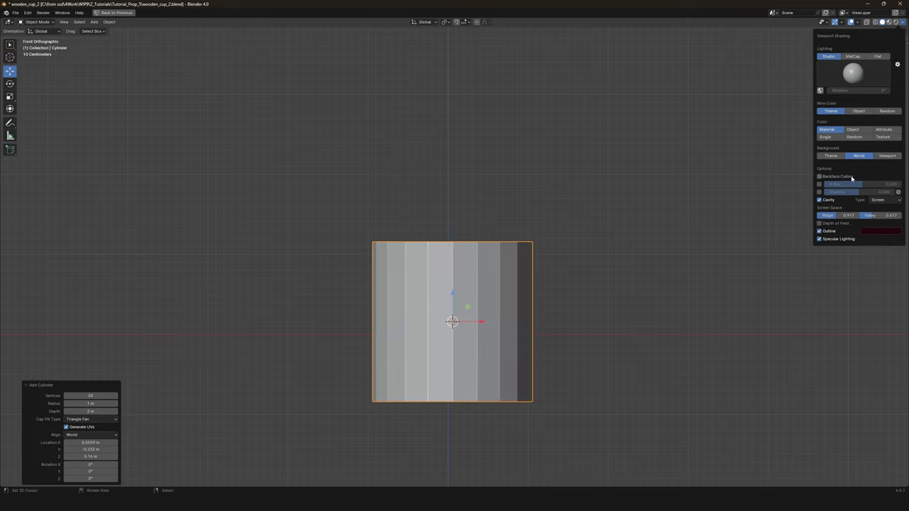
{"action": "middle_click_drag", "start_coordinate": [497, 241], "coordinate": [474, 249]}
{"action": "key", "text": "KP_1"}
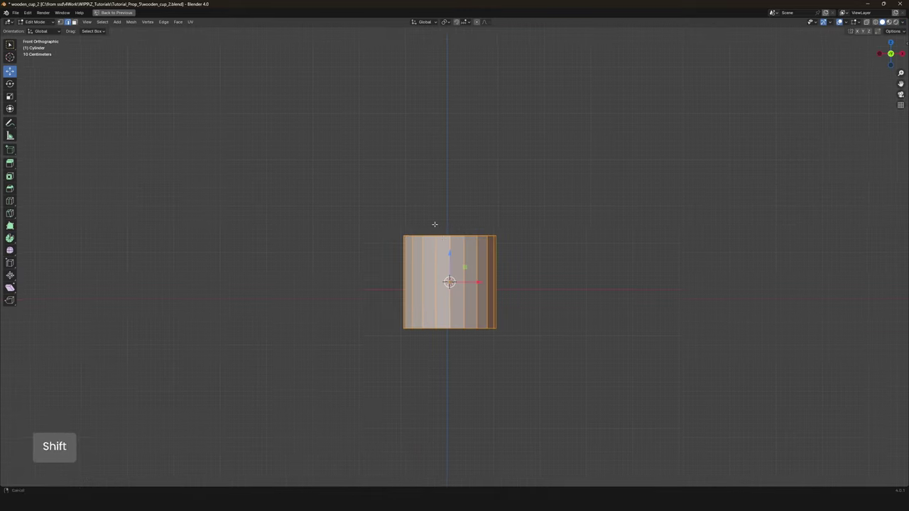
{"action": "key", "text": "b"}
{"action": "left_click_drag", "start_coordinate": [310, 286], "coordinate": [553, 354]}
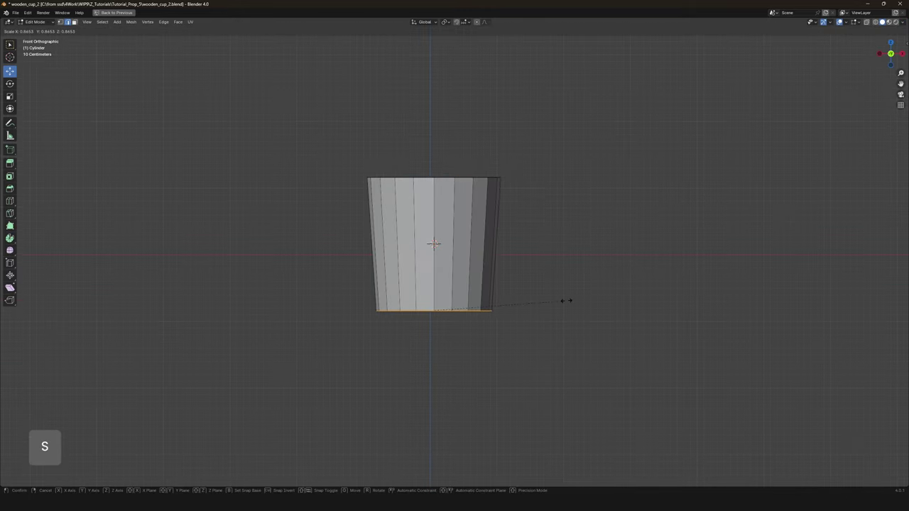
Scale the bottom ring down to taper the cylinder, then enlarge the whole cylinder slightly.
{"action": "left_click", "coordinate": [561, 299]}
{"action": "scroll", "coordinate": [455, 279], "scroll_direction": "down", "scroll_amount": 1}
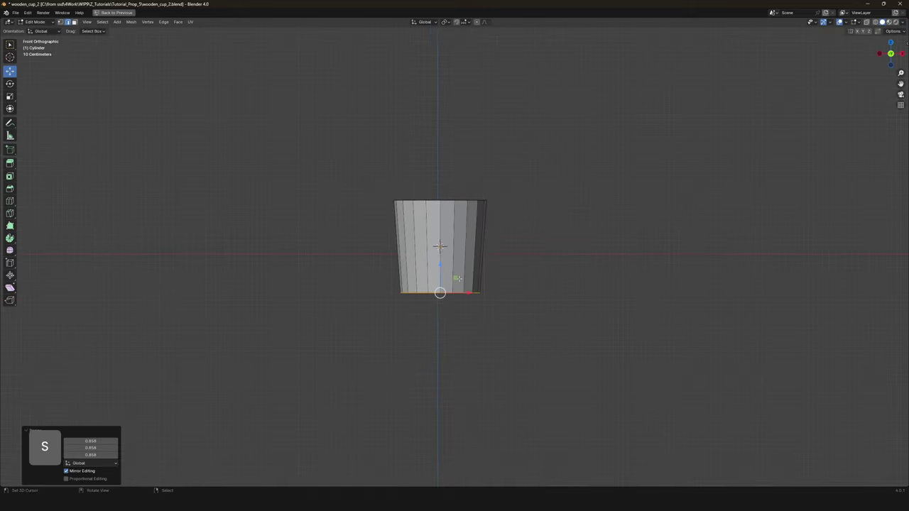
{"action": "key", "text": "shift+z"}
{"action": "key", "text": "b"}
{"action": "left_click_drag", "start_coordinate": [365, 162], "coordinate": [588, 314]}
{"action": "key", "text": "s"}
{"action": "left_click", "coordinate": [599, 315]}
{"action": "key", "text": "shift+z"}
{"action": "key", "text": "Tab"}
{"action": "scroll", "coordinate": [487, 275], "scroll_direction": "up", "scroll_amount": 1}
{"action": "mouse_move", "coordinate": [487, 275]}
{"action": "middle_mouse_down", "text": "shift"}
{"action": "mouse_move", "coordinate": [485, 314]}
{"action": "mouse_move", "coordinate": [479, 274]}
{"action": "middle_mouse_up", "text": "shift"}
Duplicate the cup's bottom edge loop in place and scale it outward into a base ring.
{"action": "key", "text": "Tab"}
{"action": "key", "text": "alt+z"}
{"action": "middle_click_drag", "start_coordinate": [560, 300], "coordinate": [497, 270]}
{"action": "left_click", "coordinate": [420, 290]}
{"action": "key", "text": "KP_1"}
{"action": "key", "text": "shift+d"}
{"action": "right_click", "coordinate": [511, 296]}
{"action": "key", "text": "s"}
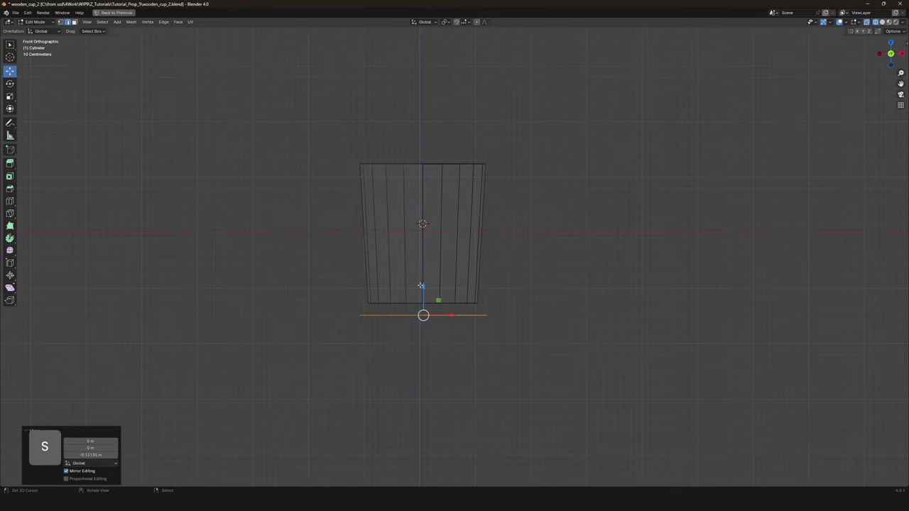
{"action": "left_click", "coordinate": [420, 285]}
{"action": "scroll", "coordinate": [527, 265], "scroll_direction": "up", "scroll_amount": 2}
{"action": "key", "text": "s"}
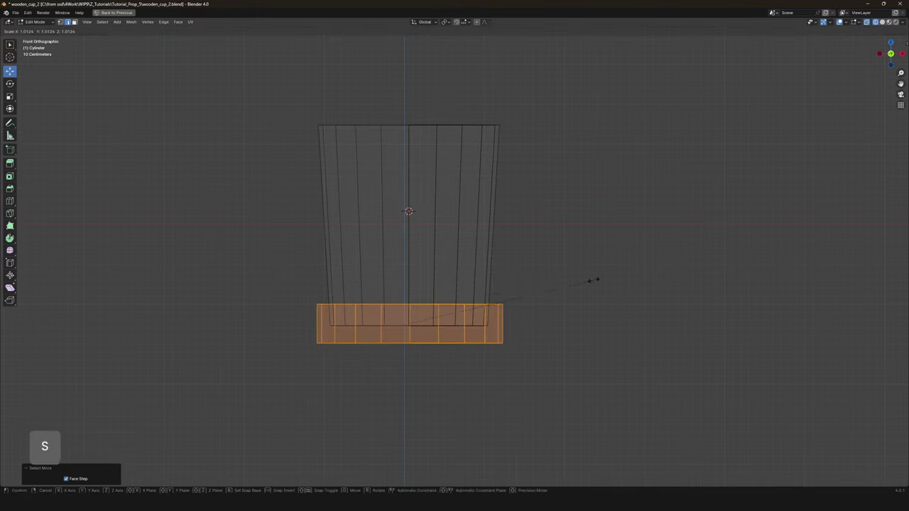
Extrude the base's top edge loop to complete the thick base band.
{"action": "key", "text": "alt+a"}
{"action": "key", "text": "b"}
{"action": "left_click_drag", "start_coordinate": [278, 283], "coordinate": [515, 299]}
{"action": "key", "text": "e"}
{"action": "left_click", "coordinate": [408, 266]}
{"action": "key", "text": "shift+z"}
{"action": "middle_click_drag", "start_coordinate": [409, 265], "coordinate": [448, 282]}
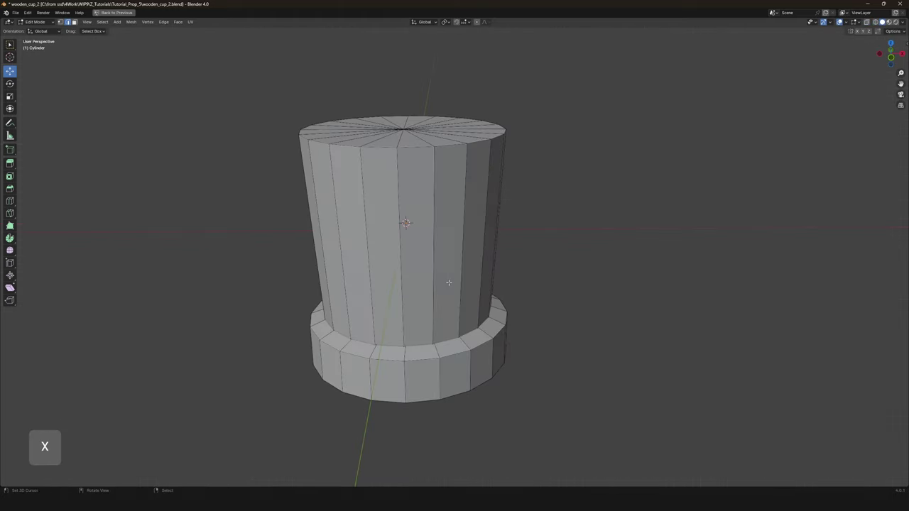
{"action": "key", "text": "KP_1"}
{"action": "key", "text": "shift+z"}
{"action": "key", "text": "b"}
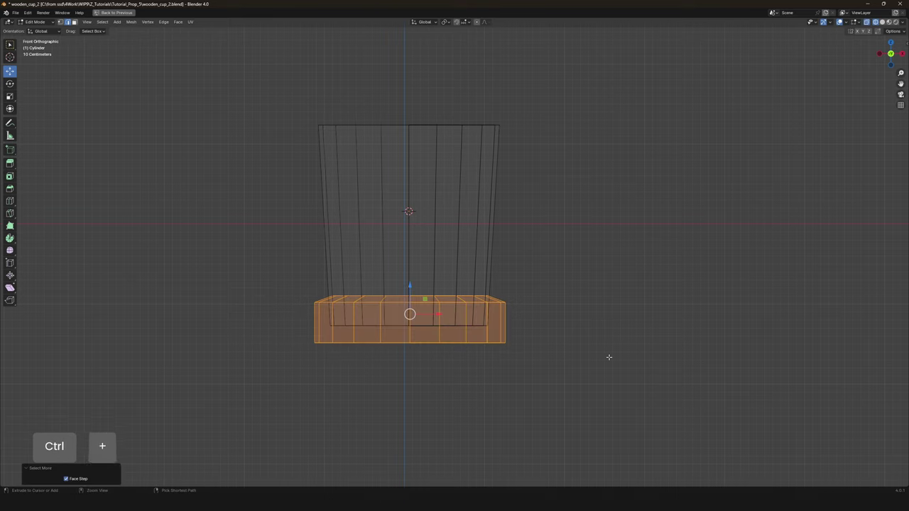
{"action": "scroll", "coordinate": [555, 316], "scroll_direction": "up", "scroll_amount": 2, "text": "shift"}
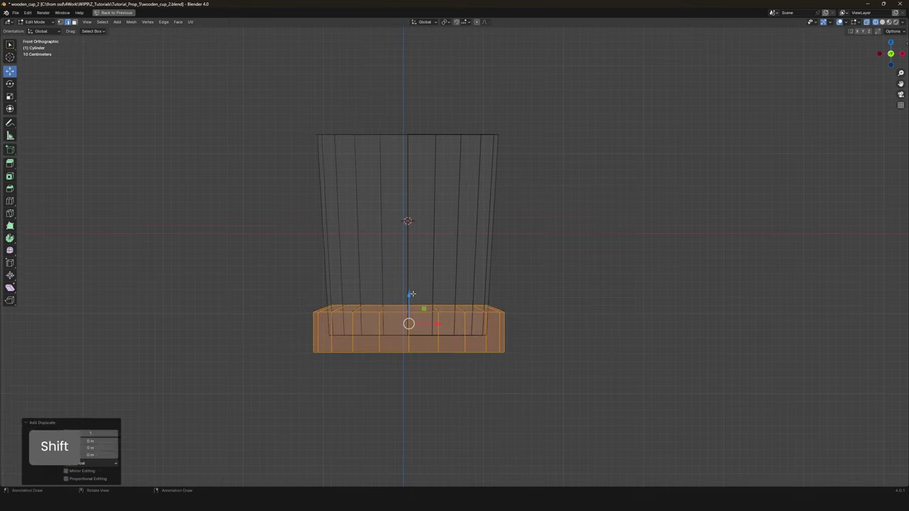
Duplicate the base ring, move it up along Z near the rim, and resize it.
{"action": "key", "text": "shift+d"}
{"action": "key", "text": "z"}
{"action": "left_click", "coordinate": [427, 159]}
{"action": "scroll", "coordinate": [545, 223], "scroll_direction": "up", "scroll_amount": 8, "text": "shift"}
{"action": "key", "text": "s"}
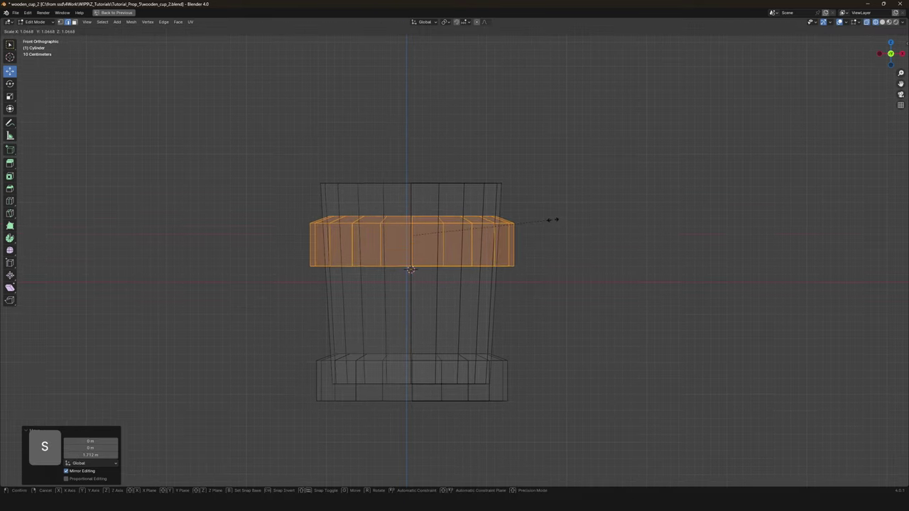
{"action": "key", "text": "alt+z"}
{"action": "left_click", "coordinate": [277, 260]}
{"action": "key", "text": "alt+z"}
Narrow the upper ring's lower edge loop to fit the cup body.
{"action": "left_click", "coordinate": [391, 272], "text": "alt"}
{"action": "scroll", "coordinate": [391, 272], "scroll_direction": "up", "scroll_amount": 2}
{"action": "key", "text": "alt+z"}
{"action": "key", "text": "s"}
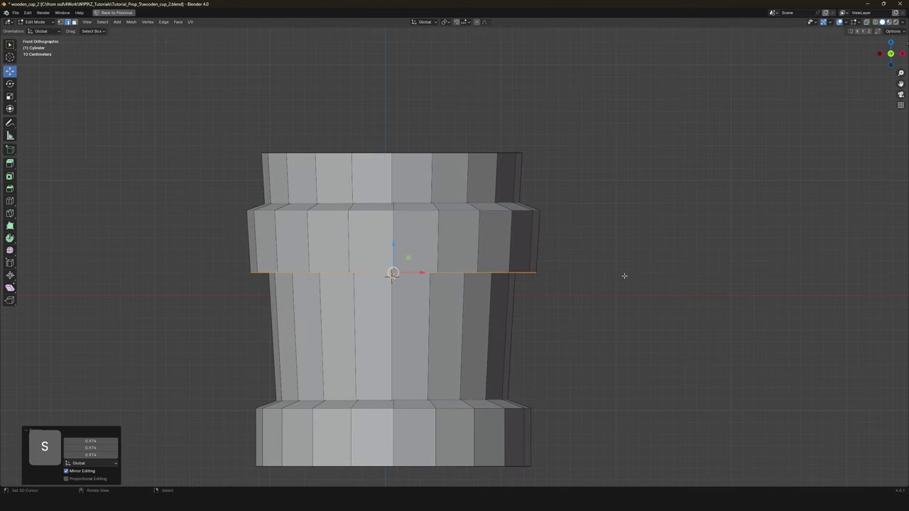
{"action": "key", "text": "alt+z"}
{"action": "scroll", "coordinate": [624, 275], "scroll_direction": "down", "scroll_amount": 3}
{"action": "scroll", "coordinate": [473, 400], "scroll_direction": "up", "scroll_amount": 2}
Select the whole bottom ring and rescale it.
{"action": "key", "text": "alt+a"}
{"action": "left_click", "coordinate": [476, 430], "text": "alt"}
{"action": "key", "text": "ctrl+KP_Add"}
{"action": "key", "text": "s"}
{"action": "key", "text": "z"}
{"action": "left_click", "coordinate": [623, 422]}
{"action": "key", "text": "alt+z"}
Move the cup's middle edge loop to a new height along Z.
{"action": "key", "text": "g"}
{"action": "key", "text": "z"}
{"action": "key", "text": "Escape"}
{"action": "key", "text": "Tab"}
{"action": "scroll", "coordinate": [439, 334], "scroll_direction": "down", "scroll_amount": 4}
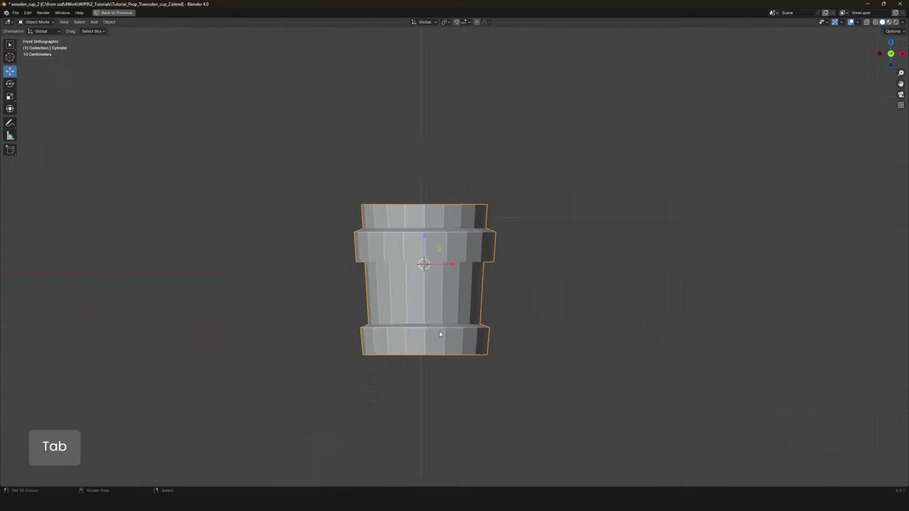
{"action": "middle_click_drag", "start_coordinate": [440, 334], "coordinate": [454, 306]}
{"action": "key", "text": "Tab"}
{"action": "key", "text": "KP_1"}
{"action": "scroll", "coordinate": [412, 284], "scroll_direction": "up", "scroll_amount": 2}
{"action": "key", "text": "z"}
{"action": "left_click", "coordinate": [412, 268]}
Move the bottom band's top edge loop vertically.
{"action": "left_click", "coordinate": [523, 359], "text": "alt"}
{"action": "left_click", "coordinate": [414, 334]}
{"action": "key", "text": "Tab"}
{"action": "key", "text": "Tab"}
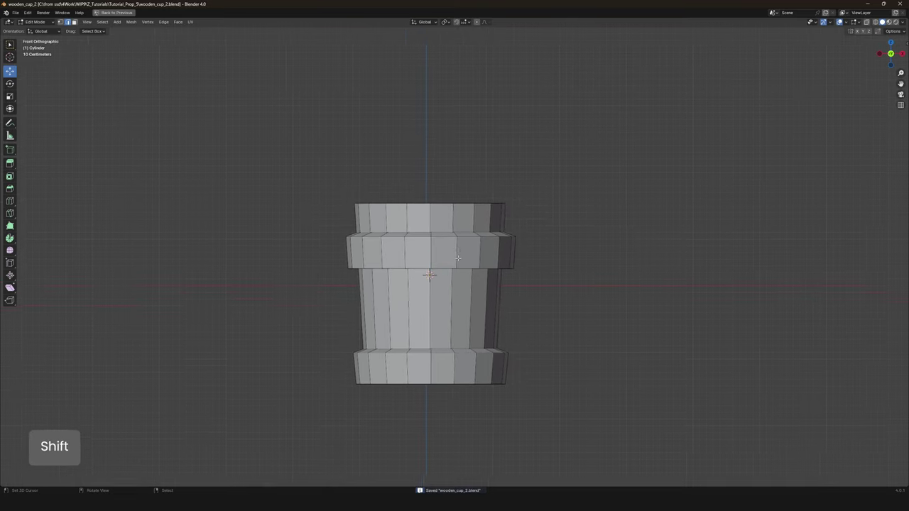
{"action": "scroll", "coordinate": [457, 260], "scroll_direction": "up", "scroll_amount": 2}
{"action": "key", "text": "alt+z"}
Widen the cup's top edge loop slightly.
{"action": "left_click", "coordinate": [560, 127], "text": "alt"}
{"action": "key", "text": "alt+z"}
{"action": "key", "text": "s"}
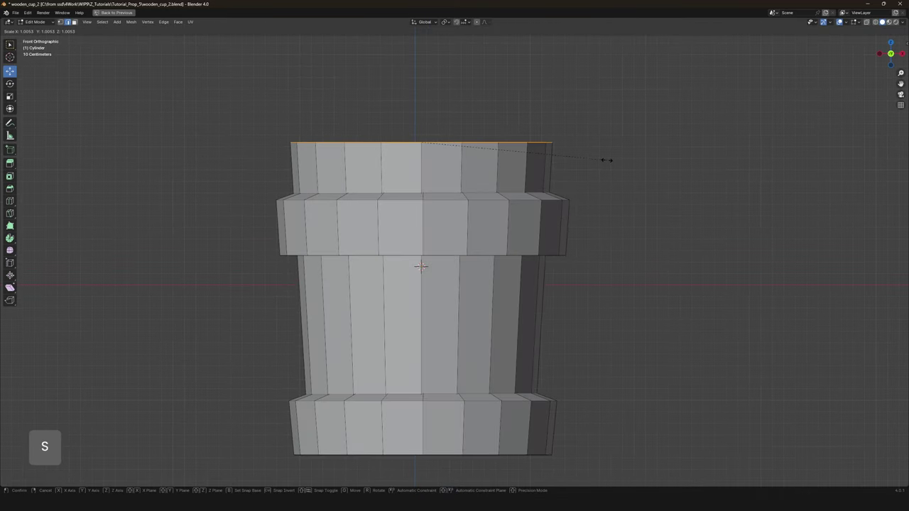
{"action": "left_click", "coordinate": [606, 160]}
{"action": "middle_click_drag", "start_coordinate": [594, 158], "coordinate": [585, 212]}
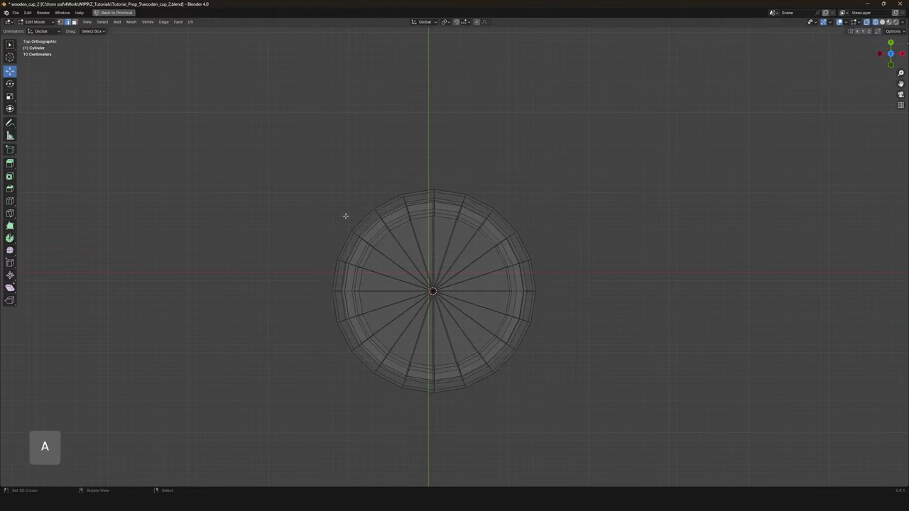
{"action": "key", "text": "End"}
{"action": "key", "text": "alt+z"}
{"action": "middle_click_drag", "start_coordinate": [441, 216], "coordinate": [598, 223]}
Extrude the top face in place and shrink it to form the rim.
{"action": "key", "text": "e"}
{"action": "key", "text": "z"}
{"action": "right_click", "coordinate": [598, 223]}
{"action": "key", "text": "s"}
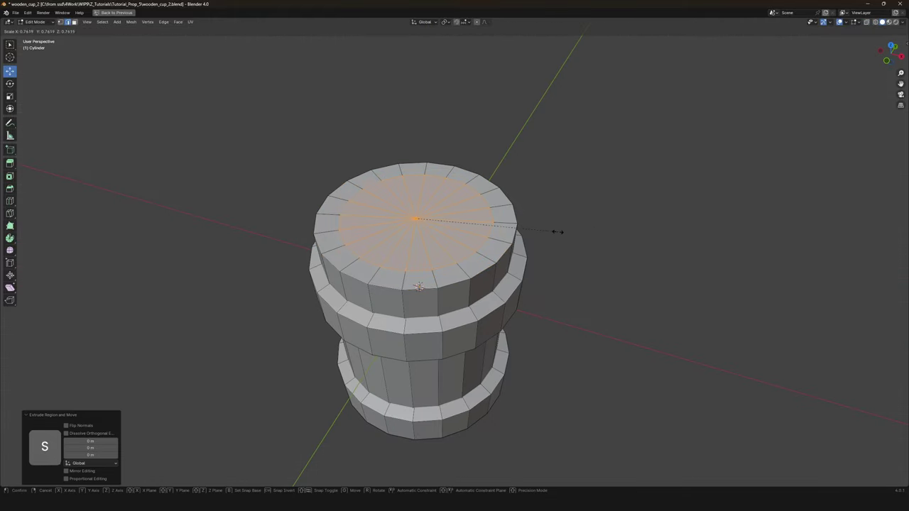
{"action": "left_click", "coordinate": [550, 231]}
{"action": "middle_click_drag", "start_coordinate": [523, 254], "coordinate": [512, 270]}
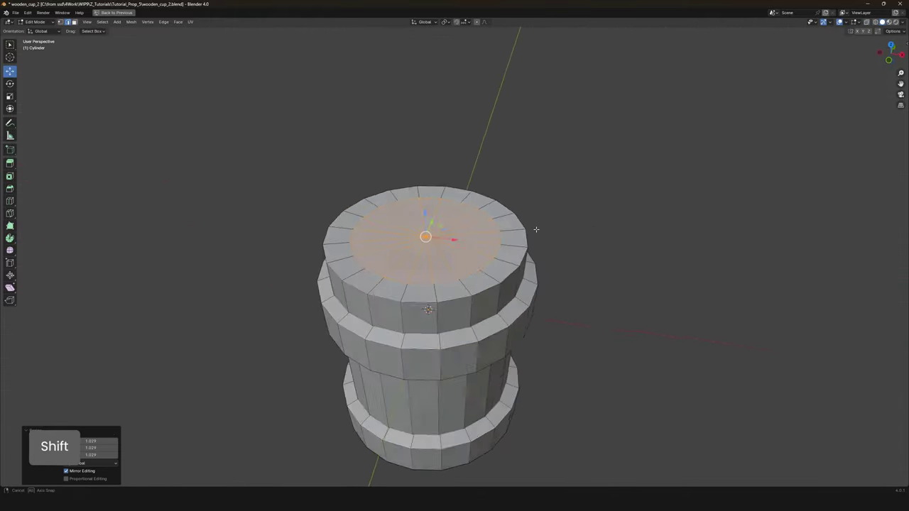
{"action": "key", "text": "End"}
{"action": "key", "text": "alt+z"}
Extrude the inner top face down into a hollow and raise its floor.
{"action": "key", "text": "e"}
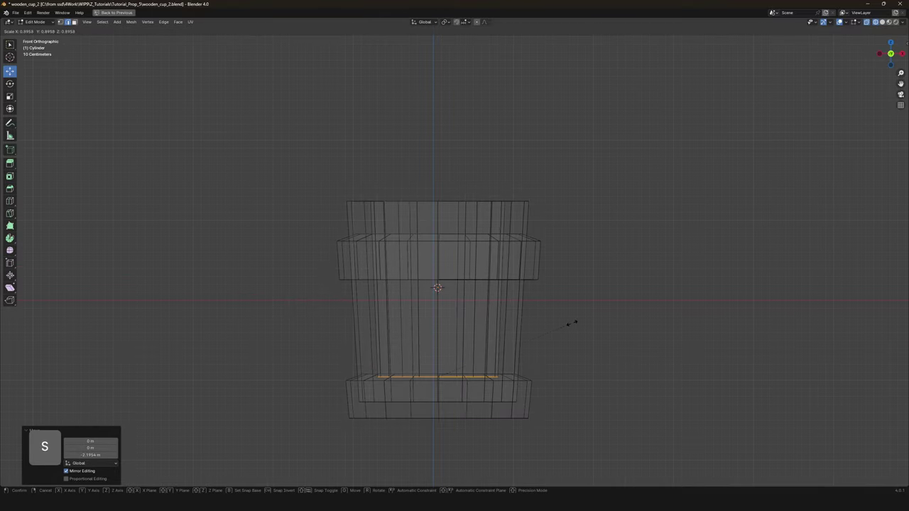
{"action": "left_click", "coordinate": [571, 324]}
{"action": "key", "text": "alt+z"}
{"action": "middle_click_drag", "start_coordinate": [571, 323], "coordinate": [402, 255]}
{"action": "key", "text": "alt+z"}
{"action": "key", "text": "g"}
{"action": "key", "text": "z"}
{"action": "left_click", "coordinate": [512, 265]}
{"action": "key", "text": "alt+z"}
{"action": "key", "text": "KP_7"}
{"action": "key", "text": "alt+z"}
In top view, box-select one half of the cup and delete its faces.
{"action": "key", "text": "Tab"}
{"action": "key", "text": "Tab"}
{"action": "left_click_drag", "start_coordinate": [312, 167], "coordinate": [561, 284]}
{"action": "key", "text": "alt+g"}
{"action": "left_click", "coordinate": [455, 254]}
{"action": "key", "text": "alt+z"}
{"action": "middle_click_drag", "start_coordinate": [455, 255], "coordinate": [450, 215]}
{"action": "key", "text": "Tab"}
{"action": "scroll", "coordinate": [461, 237], "scroll_direction": "down", "scroll_amount": 3}
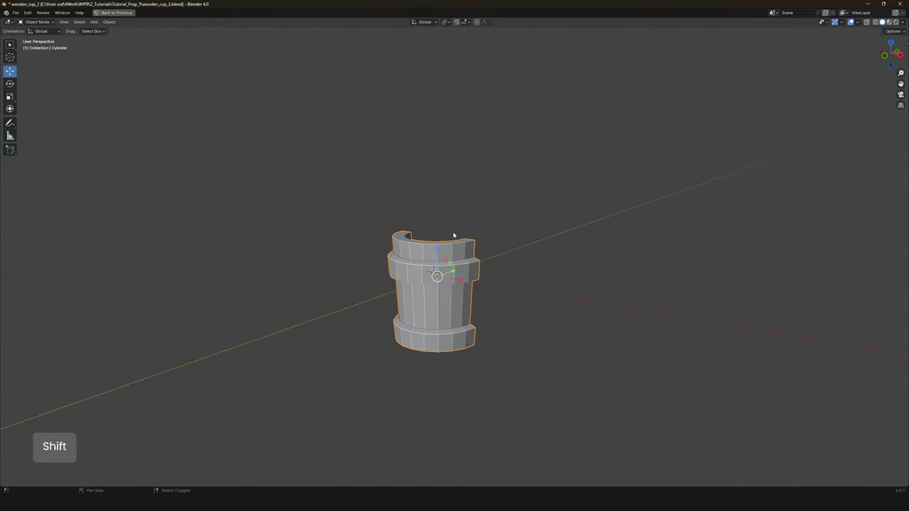
Add a Mirror modifier across the Y axis to make the half cup whole.
{"action": "key", "text": "shift+space"}
{"action": "scroll", "coordinate": [625, 235], "scroll_direction": "up", "scroll_amount": 4}
{"action": "left_click", "coordinate": [771, 273]}
{"action": "left_click", "coordinate": [844, 196]}
{"action": "mouse_move", "coordinate": [843, 197]}
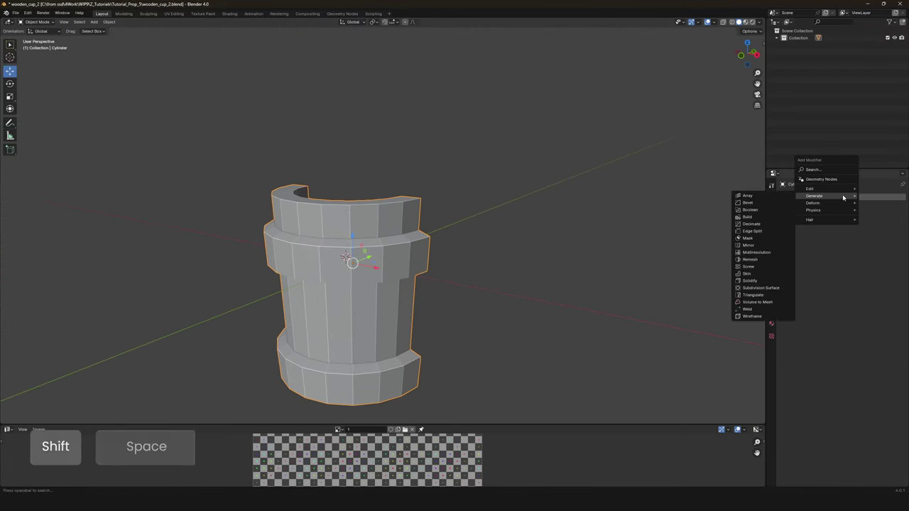
{"action": "left_click", "coordinate": [750, 245]}
{"action": "left_click", "coordinate": [861, 219]}
Raise a section of the cup's top rim vertices to a new height.
{"action": "key", "text": "KP_7"}
{"action": "key", "text": "Tab"}
{"action": "key", "text": "z"}
{"action": "key", "text": "Tab"}
{"action": "key", "text": "Tab"}
{"action": "middle_click_drag", "start_coordinate": [393, 254], "coordinate": [342, 247]}
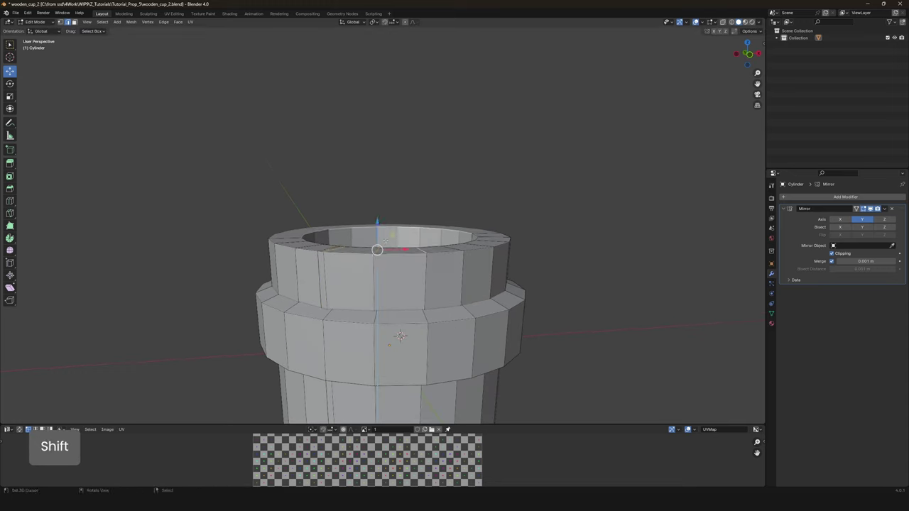
{"action": "left_click", "coordinate": [381, 212]}
{"action": "key", "text": "KP_1"}
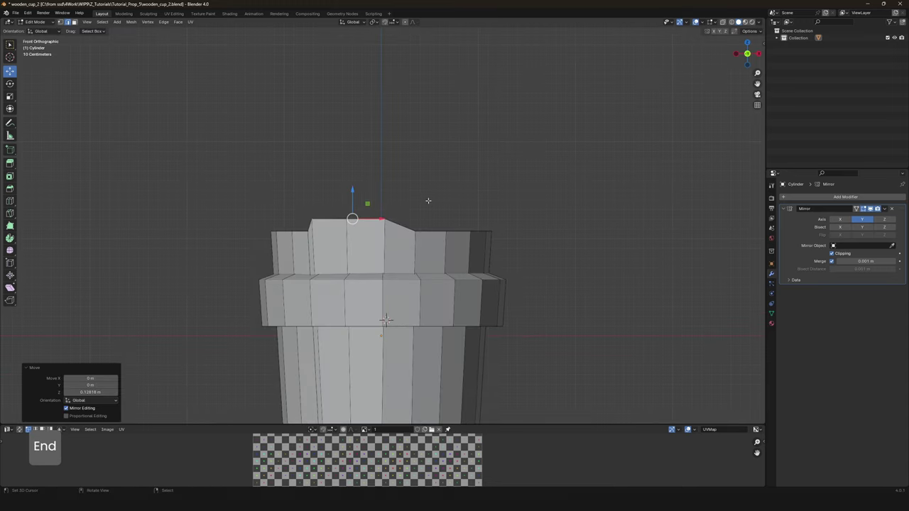
{"action": "middle_click_drag", "start_coordinate": [298, 223], "coordinate": [419, 221]}
{"action": "key", "text": "g"}
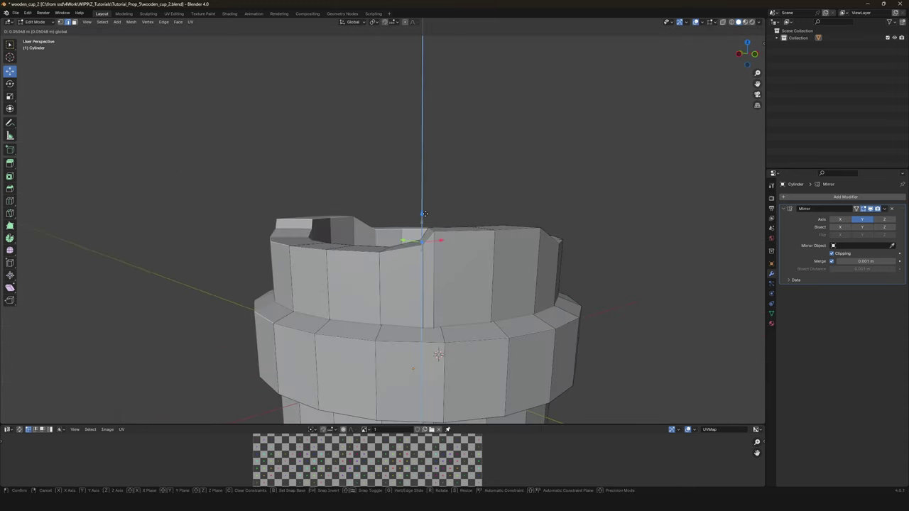
{"action": "left_click", "coordinate": [424, 212]}
Reposition the selected rim vertices from the top view and frame the whole cup.
{"action": "key", "text": "KP_7"}
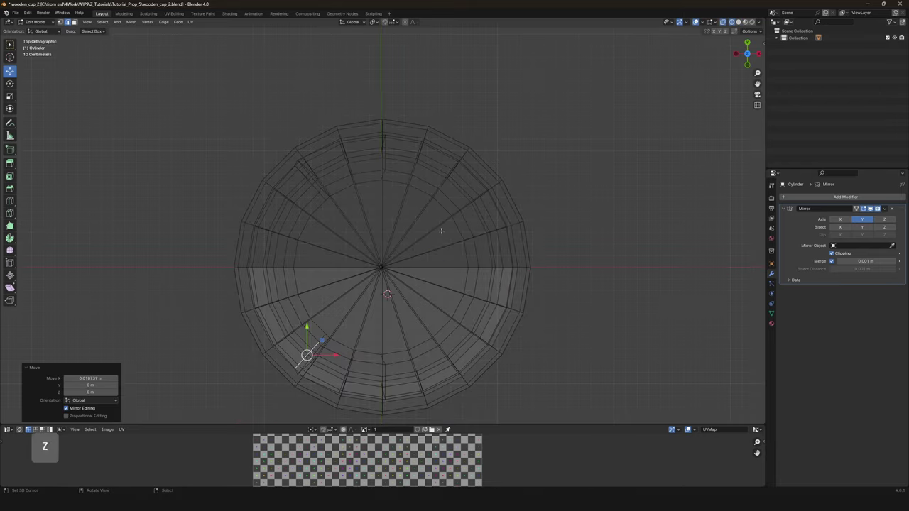
{"action": "scroll", "coordinate": [305, 355], "scroll_direction": "up", "scroll_amount": 3}
{"action": "key", "text": "g"}
{"action": "left_click", "coordinate": [399, 231]}
{"action": "mouse_move", "coordinate": [399, 230]}
{"action": "middle_mouse_down"}
{"action": "mouse_move", "coordinate": [450, 168]}
{"action": "mouse_move", "coordinate": [334, 166]}
{"action": "middle_mouse_up"}
{"action": "key", "text": "z"}
{"action": "key", "text": "z"}
Tilt a box-selected top rim edge about 4.8° and select a vertex on the rim's left.
{"action": "key", "text": "z"}
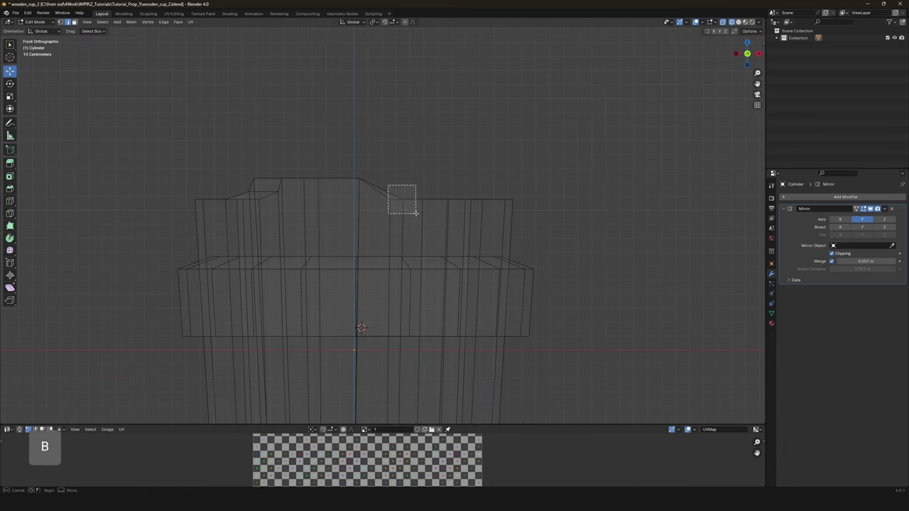
{"action": "key", "text": "z"}
{"action": "key", "text": "KP_7"}
{"action": "key", "text": "Home"}
{"action": "left_click", "coordinate": [451, 244]}
{"action": "middle_click_drag", "start_coordinate": [452, 244], "coordinate": [426, 171]}
{"action": "key", "text": "KP_1"}
{"action": "key", "text": "z"}
{"action": "key", "text": "z"}
{"action": "key", "text": "r"}
{"action": "left_click", "coordinate": [432, 157]}
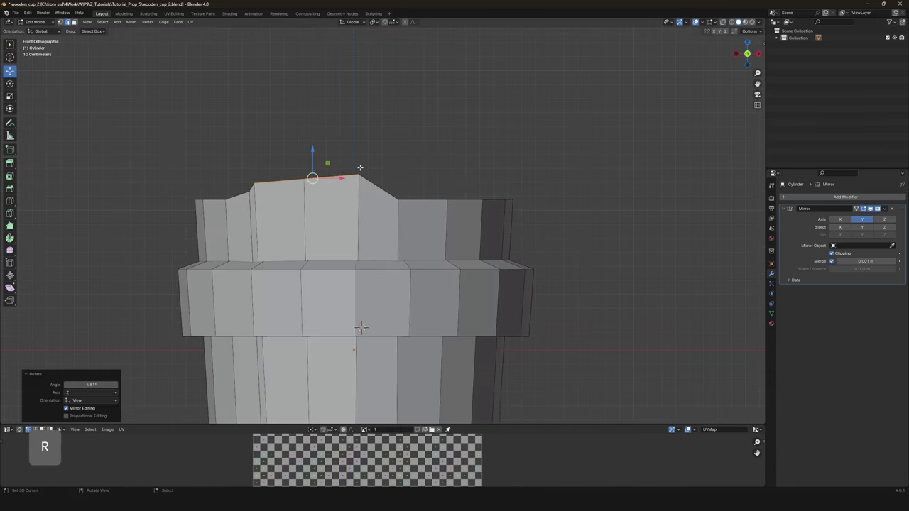
{"action": "middle_click_drag", "start_coordinate": [341, 175], "coordinate": [345, 197], "text": "ctrl"}
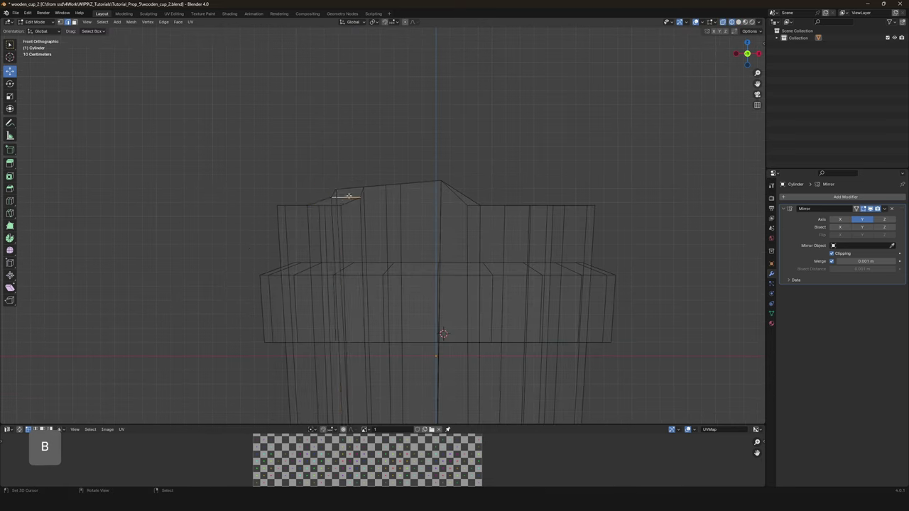
Raise the left rim vertex straight up along Z and check the cup in Object Mode.
{"action": "key", "text": "z"}
{"action": "left_click", "coordinate": [345, 183]}
{"action": "key", "text": "Tab"}
{"action": "scroll", "coordinate": [386, 229], "scroll_direction": "down", "scroll_amount": 5}
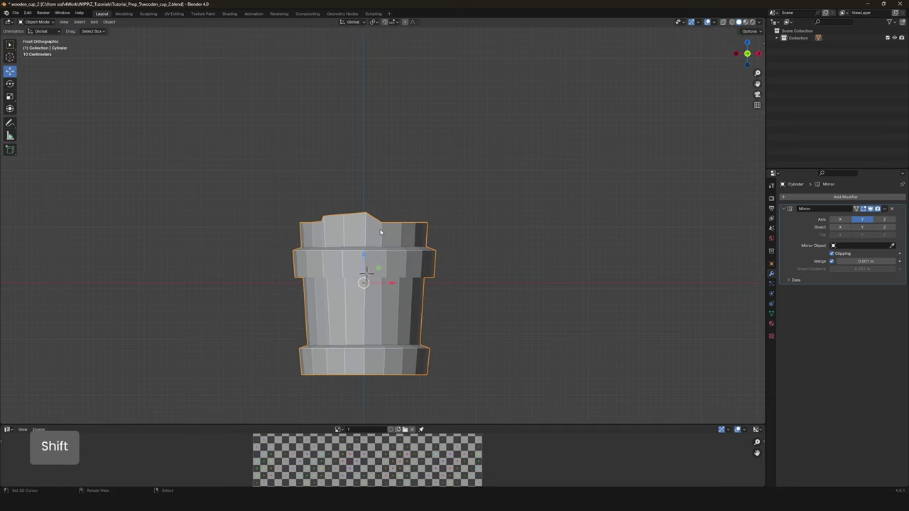
{"action": "scroll", "coordinate": [385, 229], "scroll_direction": "up", "scroll_amount": 2}
{"action": "middle_click_drag", "start_coordinate": [385, 230], "coordinate": [352, 209], "text": "shift"}
Undo the last rim adjustment and reselect the mesh in Edit Mode.
{"action": "key", "text": "Tab"}
{"action": "key", "text": "ctrl+z"}
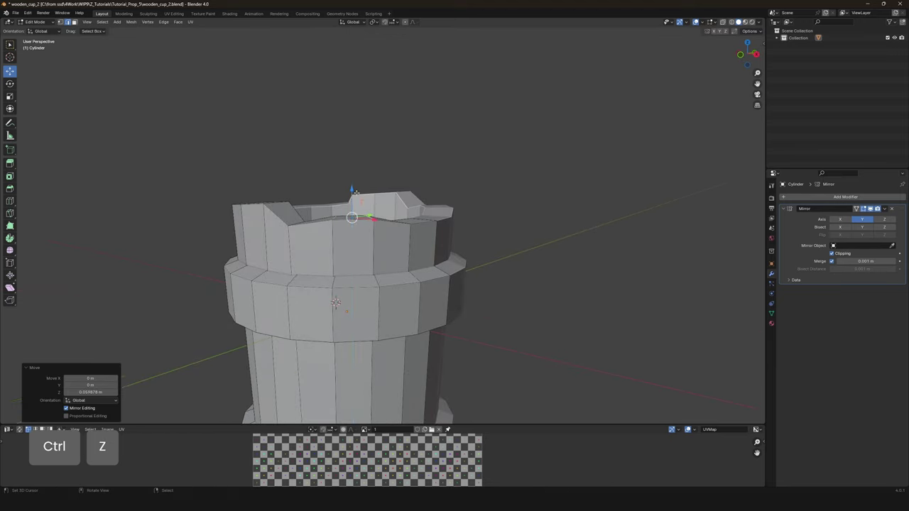
{"action": "key", "text": "r"}
{"action": "key", "text": "Tab"}
{"action": "scroll", "coordinate": [400, 193], "scroll_direction": "down", "scroll_amount": 3}
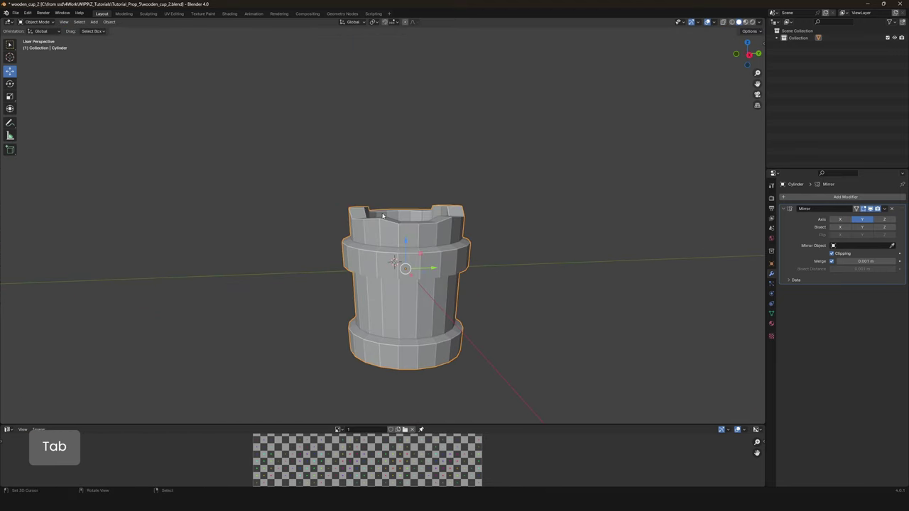
{"action": "key", "text": "Tab"}
{"action": "key", "text": "a"}
{"action": "middle_click_drag", "start_coordinate": [400, 192], "coordinate": [456, 206]}
{"action": "key", "text": "Home"}
Lower a section of the rim slightly along Z to form a notch.
{"action": "key", "text": "Tab"}
{"action": "scroll", "coordinate": [429, 242], "scroll_direction": "down", "scroll_amount": 4}
{"action": "key", "text": "a"}
{"action": "key", "text": "Tab"}
{"action": "scroll", "coordinate": [429, 242], "scroll_direction": "up", "scroll_amount": 4}
{"action": "key", "text": "g"}
{"action": "key", "text": "z"}
{"action": "key", "text": "a"}
{"action": "left_click", "coordinate": [459, 206]}
{"action": "scroll", "coordinate": [459, 206], "scroll_direction": "down", "scroll_amount": 4}
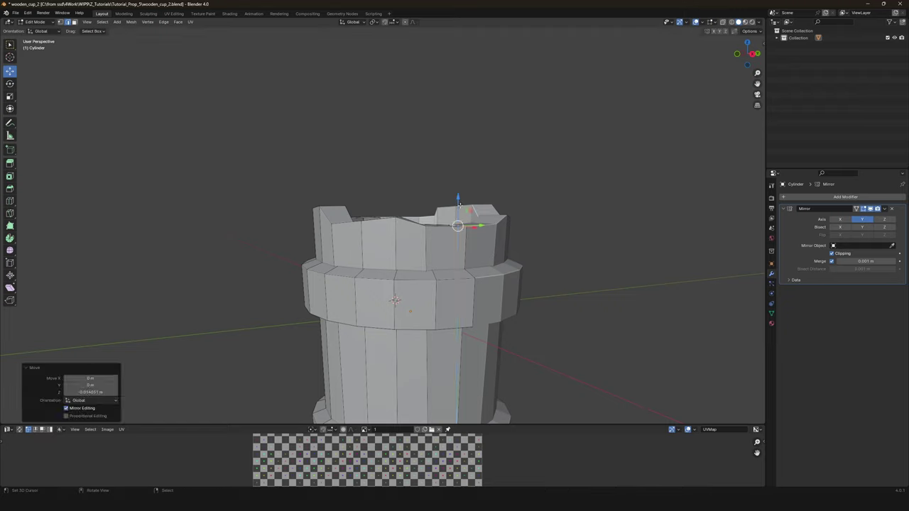
Tilt the rim section about -4.3° and review the irregular, worn rim.
{"action": "key", "text": "Tab"}
{"action": "key", "text": "Tab"}
{"action": "scroll", "coordinate": [426, 213], "scroll_direction": "up", "scroll_amount": 4}
{"action": "middle_click_drag", "start_coordinate": [426, 213], "coordinate": [455, 190], "text": "shift"}
{"action": "key", "text": "r"}
{"action": "left_click", "coordinate": [351, 194]}
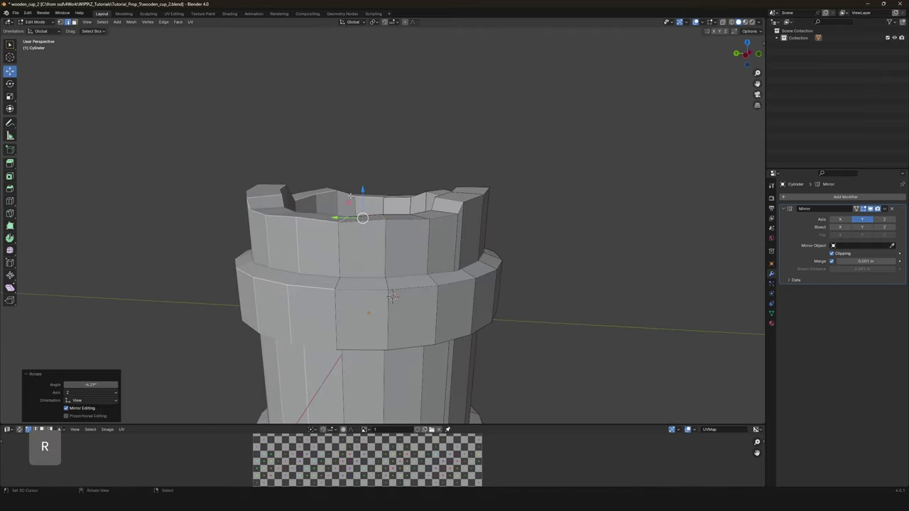
{"action": "scroll", "coordinate": [362, 195], "scroll_direction": "down", "scroll_amount": 4}
{"action": "key", "text": "Tab"}
{"action": "key", "text": "Tab"}
{"action": "scroll", "coordinate": [364, 224], "scroll_direction": "up", "scroll_amount": 3}
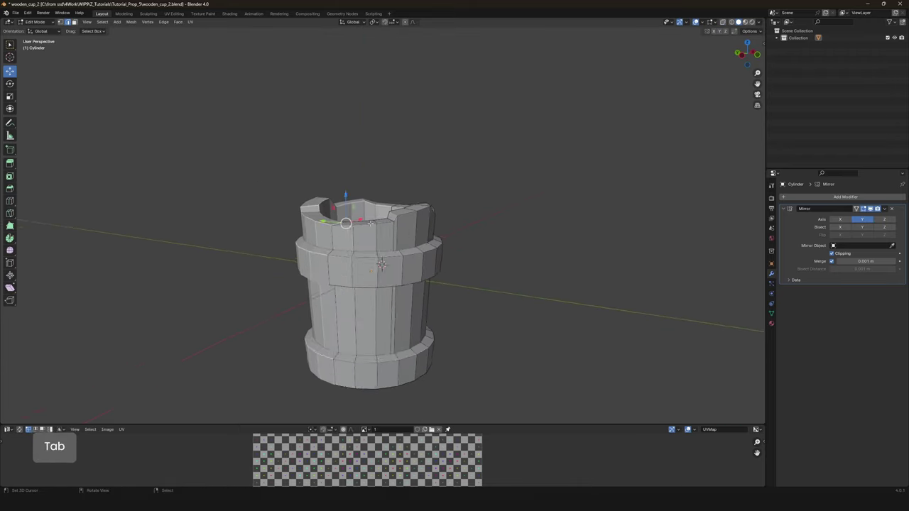
Finish moving the rim vertices and review the cup in and out of edit mode.
{"action": "left_click", "coordinate": [350, 202]}
{"action": "mouse_move", "coordinate": [351, 203]}
{"action": "middle_mouse_down"}
{"action": "mouse_move", "coordinate": [353, 218]}
{"action": "mouse_move", "coordinate": [412, 227]}
{"action": "mouse_move", "coordinate": [348, 193]}
{"action": "mouse_move", "coordinate": [362, 235]}
{"action": "mouse_move", "coordinate": [348, 238]}
{"action": "mouse_move", "coordinate": [370, 219]}
{"action": "mouse_move", "coordinate": [367, 230]}
{"action": "mouse_move", "coordinate": [343, 235]}
{"action": "mouse_move", "coordinate": [362, 206]}
{"action": "middle_mouse_up"}
{"action": "key", "text": "Tab"}
{"action": "key", "text": "Tab"}
{"action": "key", "text": "Tab"}
{"action": "key", "text": "Tab"}
{"action": "key", "text": "Tab"}
{"action": "key", "text": "Tab"}
{"action": "key", "text": "ctrl+z"}
{"action": "key", "text": "Tab"}
{"action": "key", "text": "Tab"}
{"action": "key", "text": "a"}
{"action": "key", "text": "Tab"}
Inspect the top rim from the front view and raise a rim vertex.
{"action": "key", "text": "KP_1"}
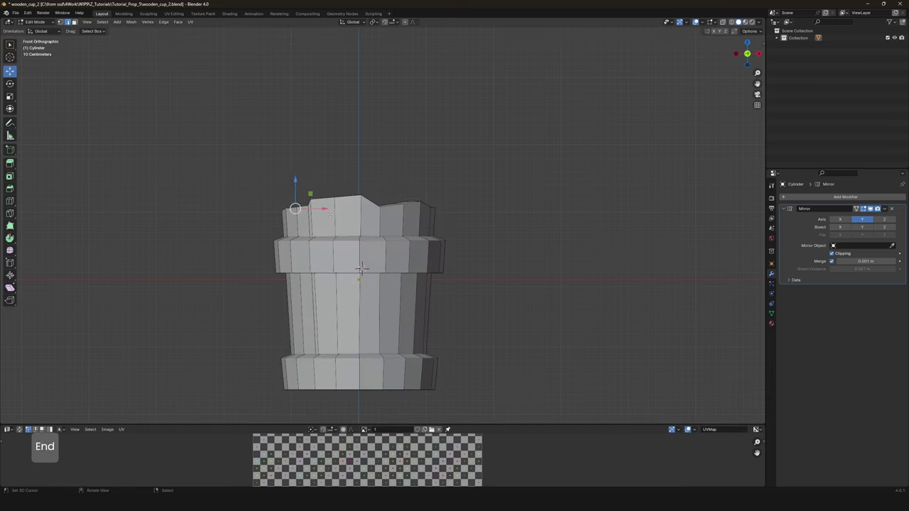
{"action": "scroll", "coordinate": [397, 230], "scroll_direction": "up", "scroll_amount": 3}
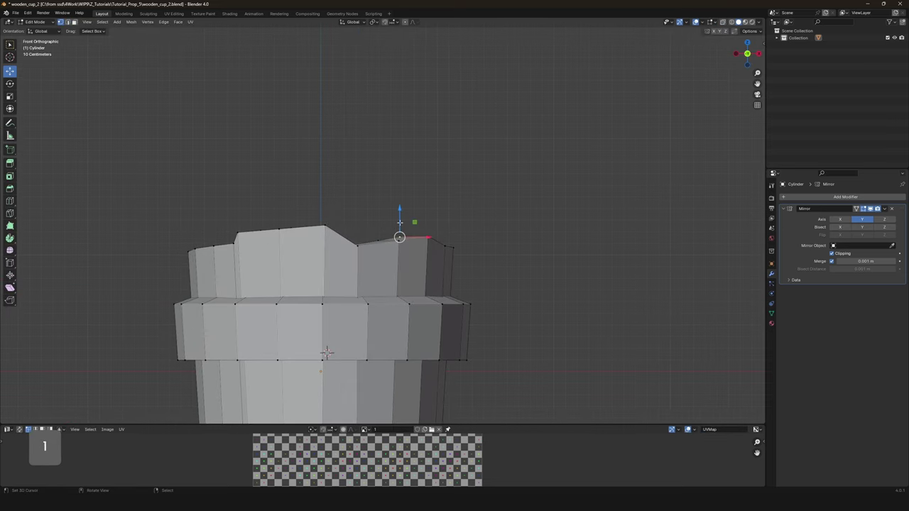
{"action": "middle_click_drag", "start_coordinate": [399, 219], "coordinate": [280, 248]}
{"action": "key", "text": "KP_1"}
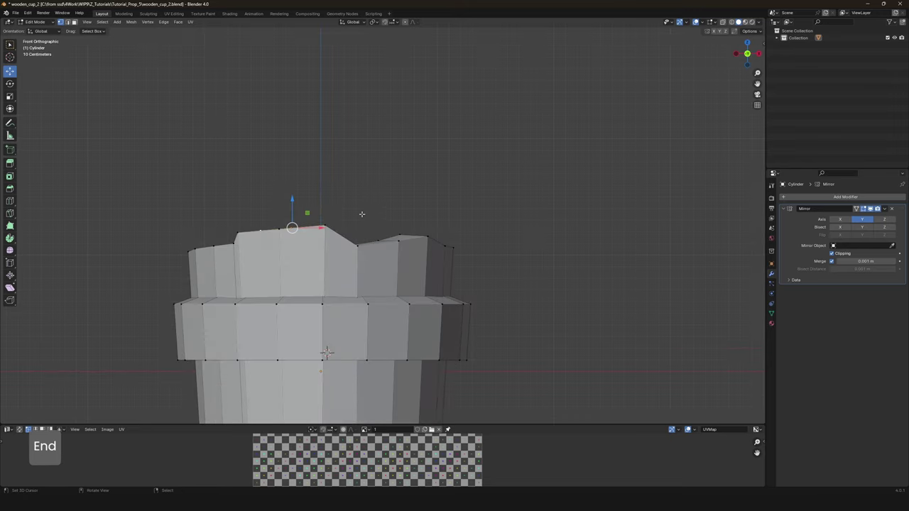
{"action": "left_click", "coordinate": [289, 200]}
{"action": "middle_click_drag", "start_coordinate": [289, 200], "coordinate": [304, 203]}
Scale the selected rim geometry and check the cup from the front.
{"action": "key", "text": "s"}
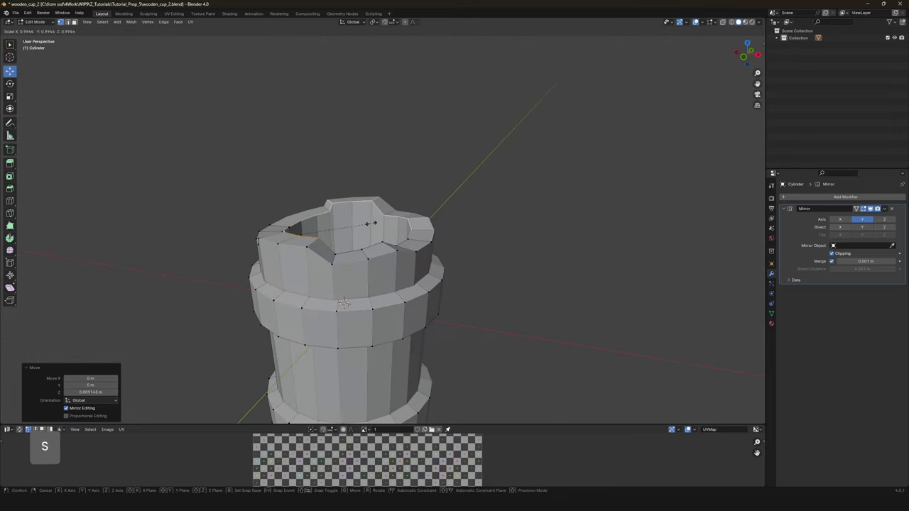
{"action": "key", "text": "Tab"}
{"action": "middle_click_drag", "start_coordinate": [370, 224], "coordinate": [355, 206]}
{"action": "key", "text": "KP_1"}
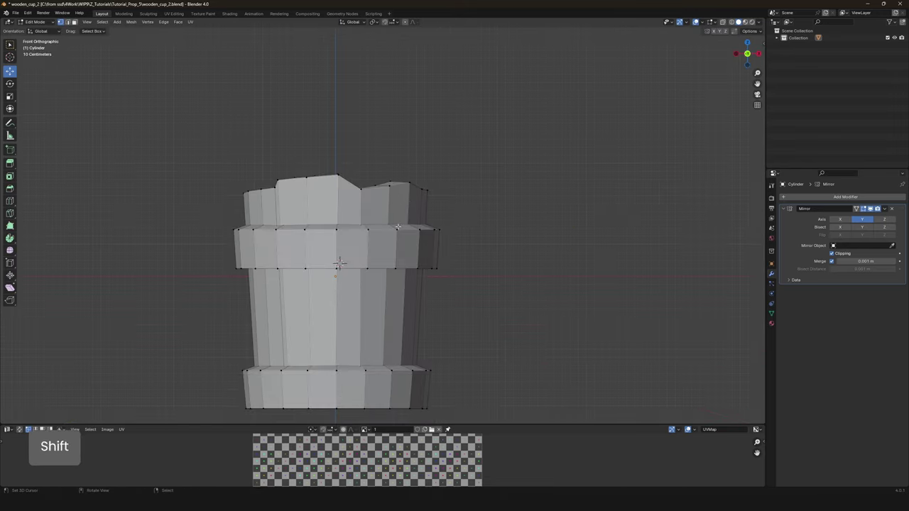
{"action": "middle_click_drag", "start_coordinate": [390, 237], "coordinate": [398, 235]}
{"action": "key", "text": "shift+z"}
{"action": "key", "text": "shift+z"}
Select the edge loop along the upper band's lower edge using see-through view.
{"action": "left_click", "coordinate": [488, 245], "text": "alt"}
{"action": "middle_click_drag", "start_coordinate": [487, 245], "coordinate": [488, 245]}
{"action": "key", "text": "alt+z"}
{"action": "key", "text": "KP_1"}
{"action": "scroll", "coordinate": [430, 240], "scroll_direction": "down", "scroll_amount": 2}
{"action": "key", "text": "Escape"}
{"action": "key", "text": "alt+z"}
{"action": "scroll", "coordinate": [469, 211], "scroll_direction": "up", "scroll_amount": 2}
Extrude the band's lower loop downward and scale it inward to 0.807.
{"action": "key", "text": "g"}
{"action": "key", "text": "z"}
{"action": "left_click", "coordinate": [368, 234]}
{"action": "middle_click_drag", "start_coordinate": [368, 235], "coordinate": [425, 213]}
{"action": "key", "text": "s"}
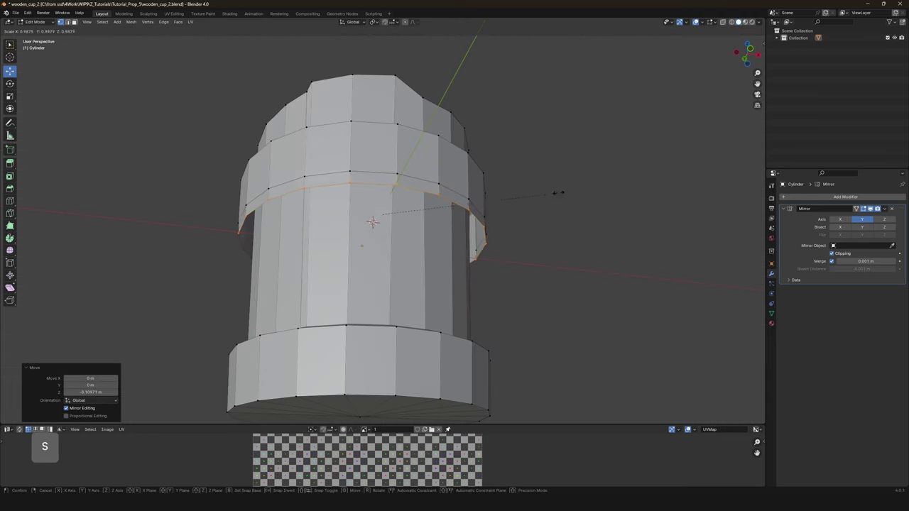
{"action": "left_click", "coordinate": [511, 187]}
Shift the new loop along Y and vertically, checking it from the side view.
{"action": "key", "text": "ctrl+KP_3"}
{"action": "key", "text": "alt+z"}
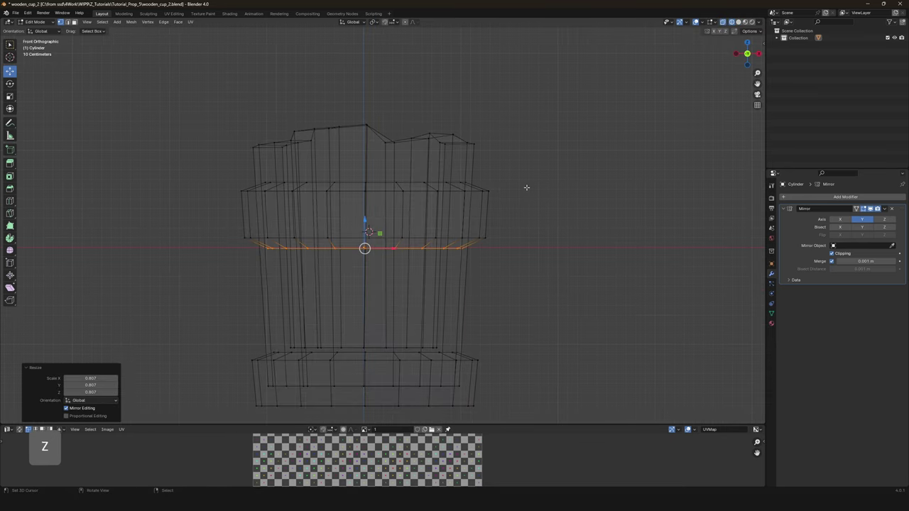
{"action": "key", "text": "KP_3"}
{"action": "scroll", "coordinate": [361, 236], "scroll_direction": "up", "scroll_amount": 2}
{"action": "left_click_drag", "start_coordinate": [319, 260], "coordinate": [334, 255]}
{"action": "key", "text": "alt+z"}
{"action": "middle_click_drag", "start_coordinate": [333, 256], "coordinate": [353, 242]}
{"action": "left_click", "coordinate": [309, 225]}
{"action": "key", "text": "KP_1"}
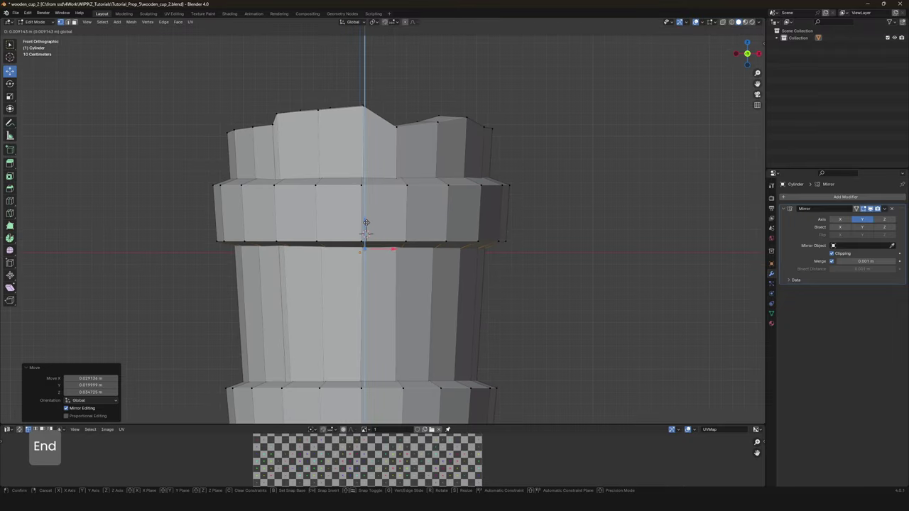
Select all the mesh geometry and reposition the selected vertices.
{"action": "key", "text": "Tab"}
{"action": "scroll", "coordinate": [415, 258], "scroll_direction": "down", "scroll_amount": 5}
{"action": "scroll", "coordinate": [417, 252], "scroll_direction": "up", "scroll_amount": 4}
{"action": "key", "text": "a"}
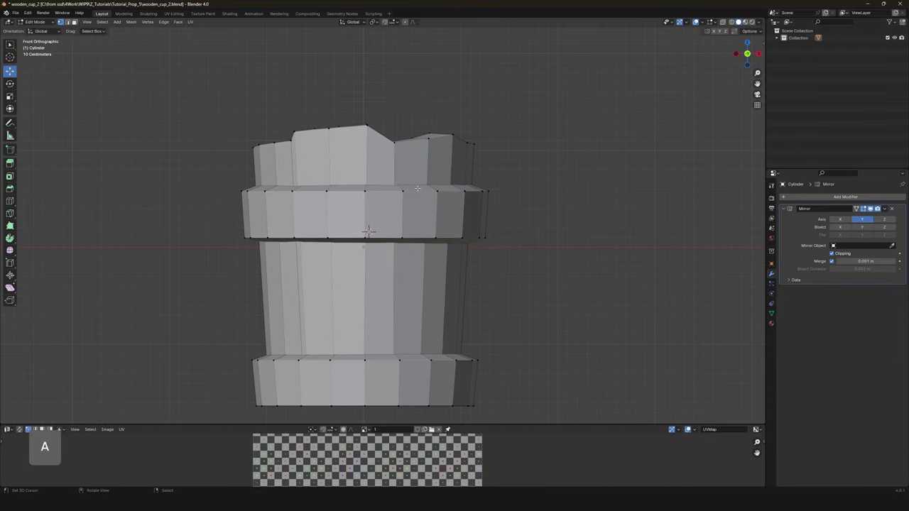
{"action": "middle_click_drag", "start_coordinate": [419, 189], "coordinate": [397, 218], "text": "shift"}
{"action": "left_click", "coordinate": [405, 211]}
{"action": "key", "text": "shift+z"}
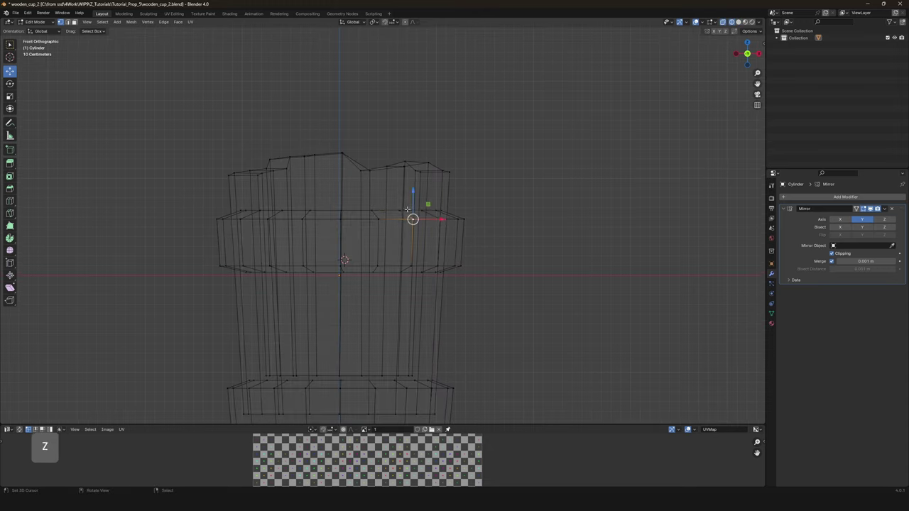
{"action": "key", "text": "shift+z"}
{"action": "left_click", "coordinate": [409, 189]}
{"action": "middle_click_drag", "start_coordinate": [409, 189], "coordinate": [383, 211]}
Rotate the selected geometry and review the cup from above and the side.
{"action": "key", "text": "r"}
{"action": "middle_click_drag", "start_coordinate": [341, 236], "coordinate": [411, 276]}
{"action": "key", "text": "Tab"}
{"action": "middle_click_drag", "start_coordinate": [392, 240], "coordinate": [431, 286]}
{"action": "key", "text": "Tab"}
{"action": "key", "text": "KP_Home"}
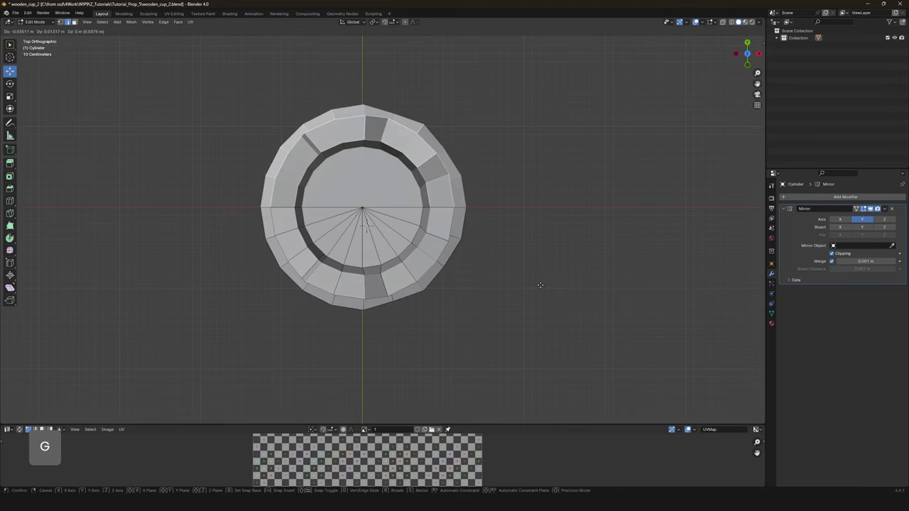
{"action": "key", "text": "Tab"}
{"action": "middle_click_drag", "start_coordinate": [540, 284], "coordinate": [387, 282]}
{"action": "left_click", "coordinate": [422, 305]}
{"action": "middle_click_drag", "start_coordinate": [422, 305], "coordinate": [386, 281]}
Shift the ring off-centre along the Y and X axes.
{"action": "key", "text": "g"}
{"action": "key", "text": "y"}
{"action": "left_click", "coordinate": [352, 243]}
{"action": "key", "text": "g"}
{"action": "key", "text": "x"}
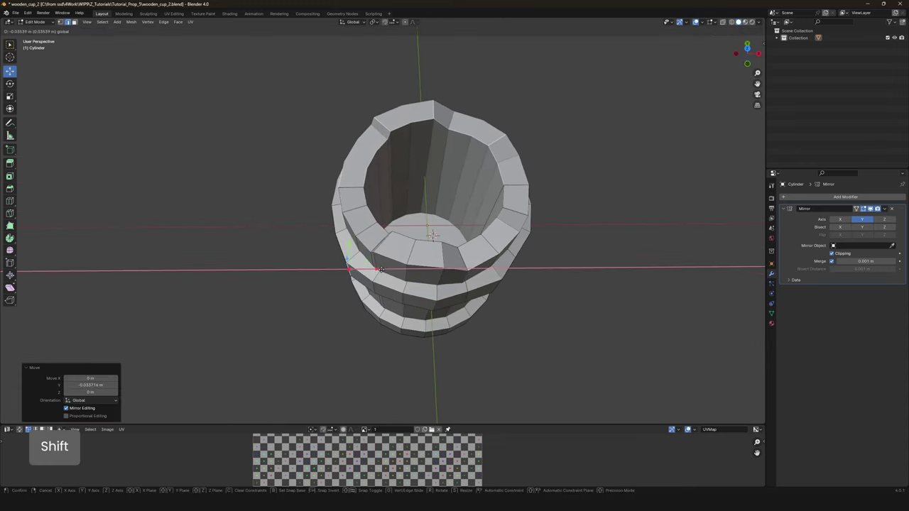
{"action": "key", "text": "KP_1"}
{"action": "middle_click_drag", "start_coordinate": [348, 248], "coordinate": [339, 266], "text": "shift"}
Box-select the ring's top edge loop and tilt it by 4.7°.
{"action": "key", "text": "alt+z"}
{"action": "left_click_drag", "start_coordinate": [253, 245], "coordinate": [398, 298]}
{"action": "key", "text": "alt+z"}
{"action": "key", "text": "r"}
{"action": "left_click", "coordinate": [425, 278]}
{"action": "key", "text": "z"}
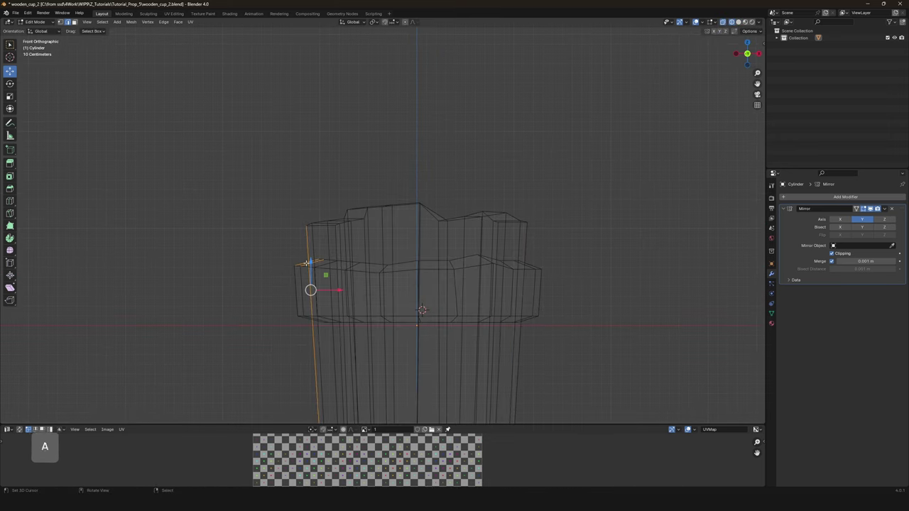
{"action": "key", "text": "z"}
{"action": "key", "text": "r"}
{"action": "left_click", "coordinate": [308, 242]}
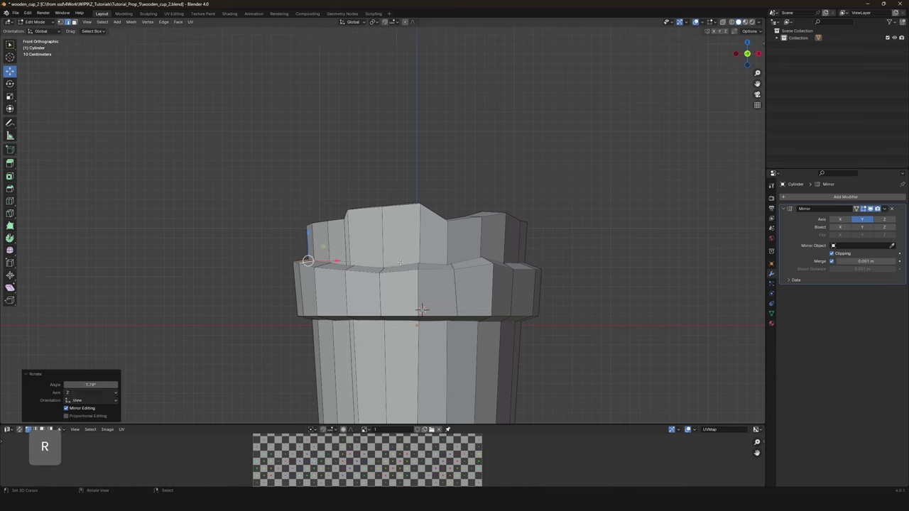
Box-select the ring's bottom edge loop and try tilting it about 3.5°.
{"action": "key", "text": "Tab"}
{"action": "key", "text": "Tab"}
{"action": "key", "text": "alt+z"}
{"action": "left_click_drag", "start_coordinate": [276, 305], "coordinate": [397, 345]}
{"action": "key", "text": "alt+z"}
{"action": "key", "text": "r"}
{"action": "left_click", "coordinate": [421, 310]}
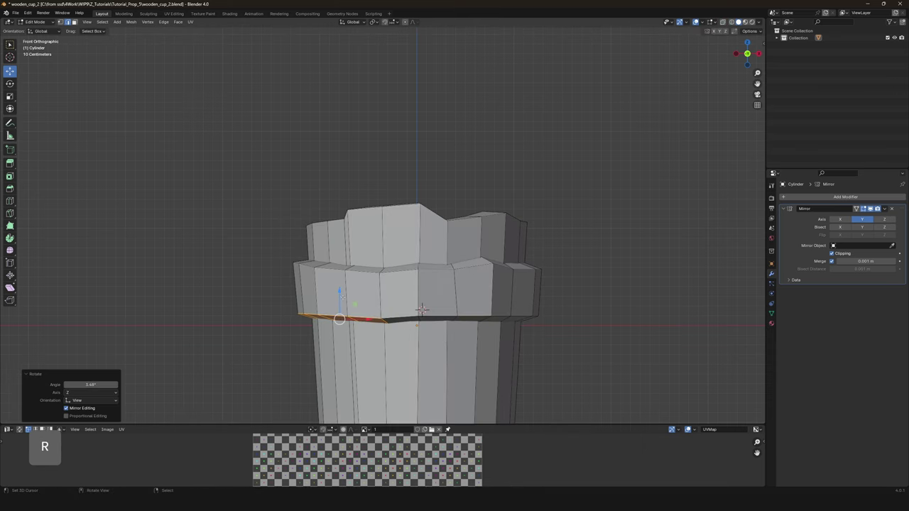
{"action": "right_click", "coordinate": [422, 310]}
Finish the edge loop rotation and review the cup in wireframe and solid shading.
{"action": "left_click", "coordinate": [422, 310]}
{"action": "key", "text": "Tab"}
{"action": "scroll", "coordinate": [456, 339], "scroll_direction": "down", "scroll_amount": 3}
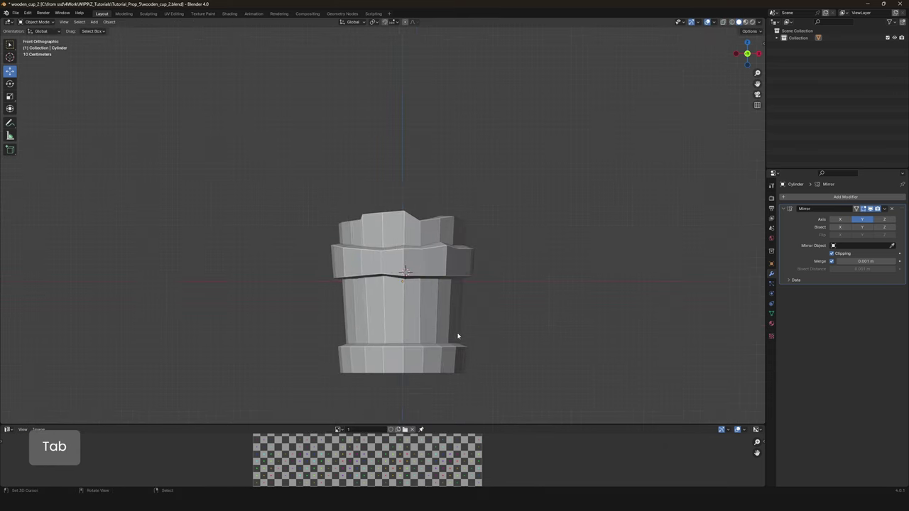
{"action": "key", "text": "Tab"}
{"action": "key", "text": "shift+z"}
{"action": "key", "text": "a"}
{"action": "left_click", "coordinate": [554, 320]}
{"action": "key", "text": "shift+z"}
Box-select the ring's right-hand edge and move it vertically along Z.
{"action": "key", "text": "Tab"}
{"action": "key", "text": "Tab"}
{"action": "scroll", "coordinate": [487, 284], "scroll_direction": "up", "scroll_amount": 3}
{"action": "key", "text": "shift+z"}
{"action": "left_click_drag", "start_coordinate": [466, 274], "coordinate": [503, 298]}
{"action": "key", "text": "shift+z"}
{"action": "key", "text": "g"}
{"action": "key", "text": "z"}
{"action": "left_click", "coordinate": [492, 262]}
{"action": "key", "text": "shift+z"}
{"action": "key", "text": "Tab"}
{"action": "scroll", "coordinate": [436, 312], "scroll_direction": "down", "scroll_amount": 8}
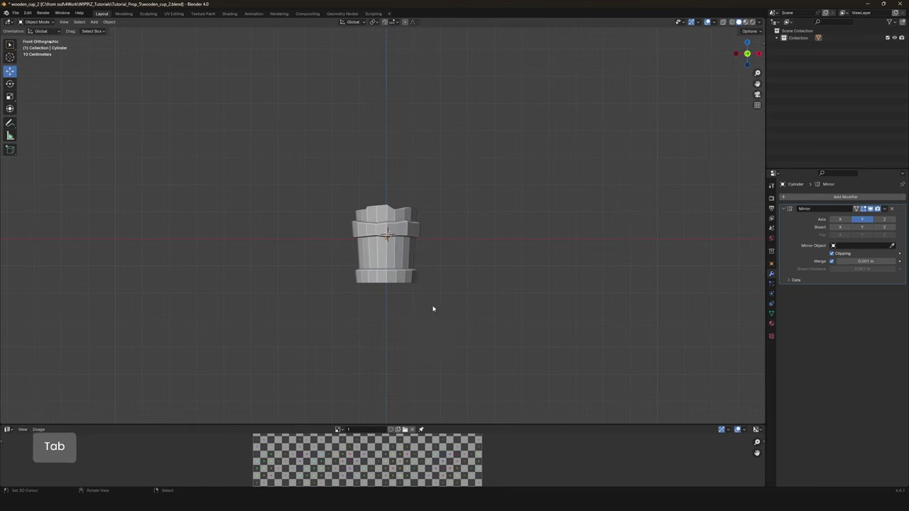
{"action": "scroll", "coordinate": [426, 290], "scroll_direction": "up", "scroll_amount": 8}
Nudge the ring's vertices and shift them along the Y axis.
{"action": "key", "text": "Tab"}
{"action": "key", "text": "shift+z"}
{"action": "key", "text": "shift+z"}
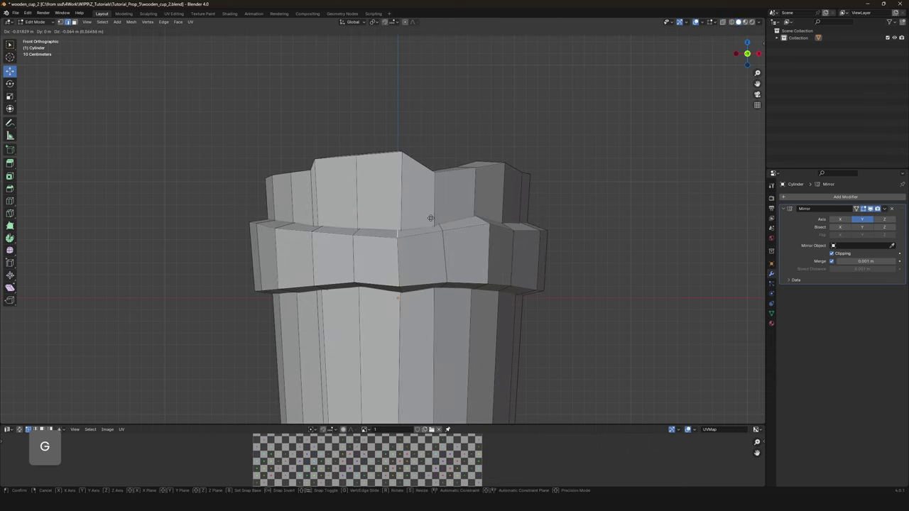
{"action": "left_click", "coordinate": [430, 219]}
{"action": "key", "text": "Tab"}
{"action": "key", "text": "Tab"}
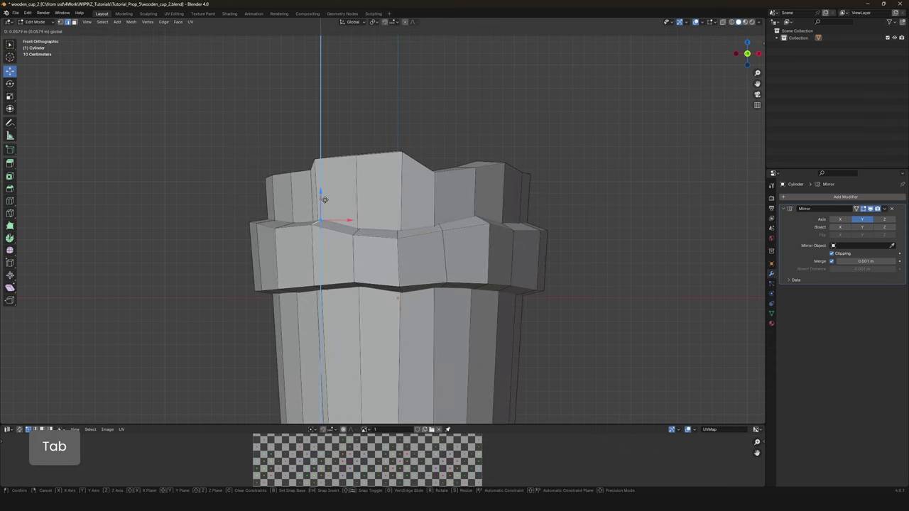
{"action": "left_click", "coordinate": [326, 203]}
{"action": "scroll", "coordinate": [404, 268], "scroll_direction": "down", "scroll_amount": 4}
{"action": "scroll", "coordinate": [420, 270], "scroll_direction": "up", "scroll_amount": 3}
{"action": "key", "text": "Tab"}
{"action": "key", "text": "Tab"}
{"action": "middle_click_drag", "start_coordinate": [415, 276], "coordinate": [358, 281]}
{"action": "left_click", "coordinate": [389, 306]}
{"action": "left_click", "coordinate": [399, 282]}
Check the ring from side views and undo the last ring move.
{"action": "key", "text": "Tab"}
{"action": "middle_click_drag", "start_coordinate": [398, 283], "coordinate": [423, 304]}
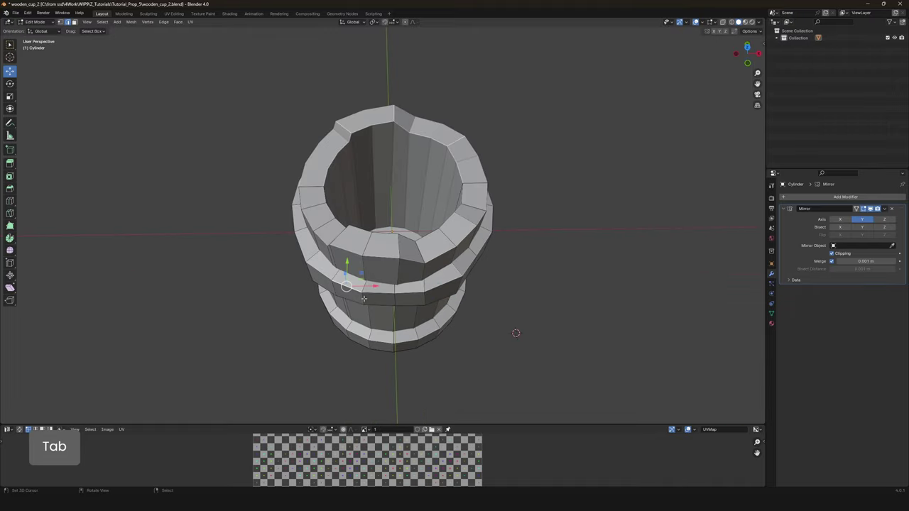
{"action": "left_click", "coordinate": [334, 264]}
{"action": "scroll", "coordinate": [335, 264], "scroll_direction": "down", "scroll_amount": 3}
{"action": "middle_click_drag", "start_coordinate": [334, 264], "coordinate": [382, 284]}
{"action": "key", "text": "Tab"}
{"action": "scroll", "coordinate": [381, 284], "scroll_direction": "up", "scroll_amount": 2}
{"action": "key", "text": "Tab"}
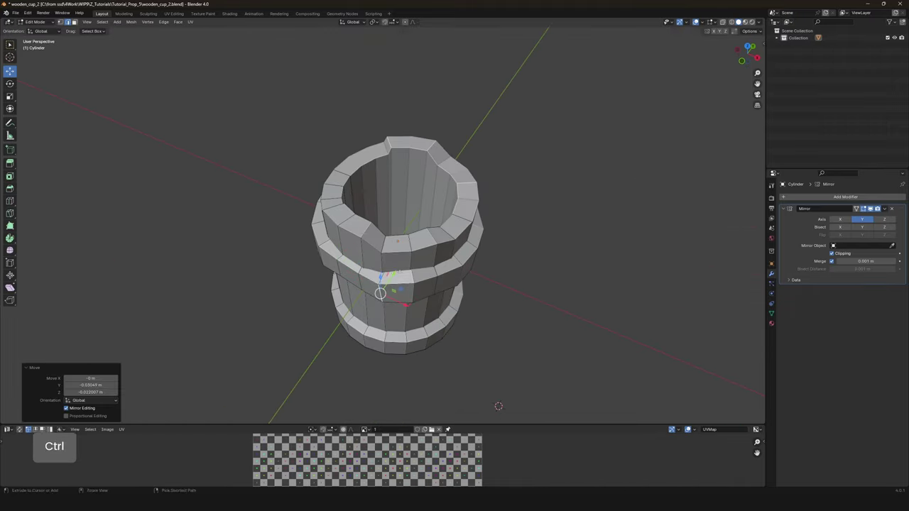
{"action": "key", "text": "ctrl+z"}
{"action": "key", "text": "KP_1"}
Inspect the cup in wireframe and as a whole object from several angles.
{"action": "key", "text": "Tab"}
{"action": "key", "text": "Tab"}
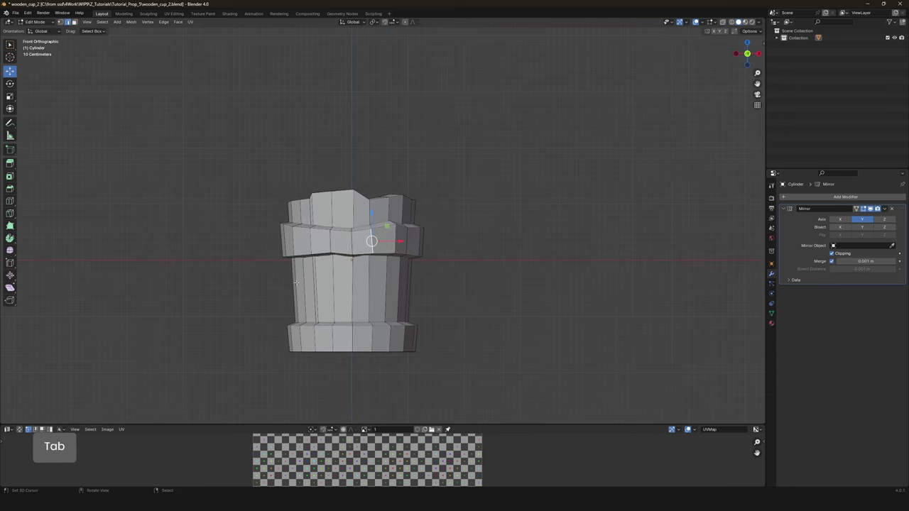
{"action": "key", "text": "z"}
{"action": "scroll", "coordinate": [381, 258], "scroll_direction": "up", "scroll_amount": 2}
{"action": "key", "text": "z"}
{"action": "scroll", "coordinate": [511, 257], "scroll_direction": "down", "scroll_amount": 3}
{"action": "key", "text": "Tab"}
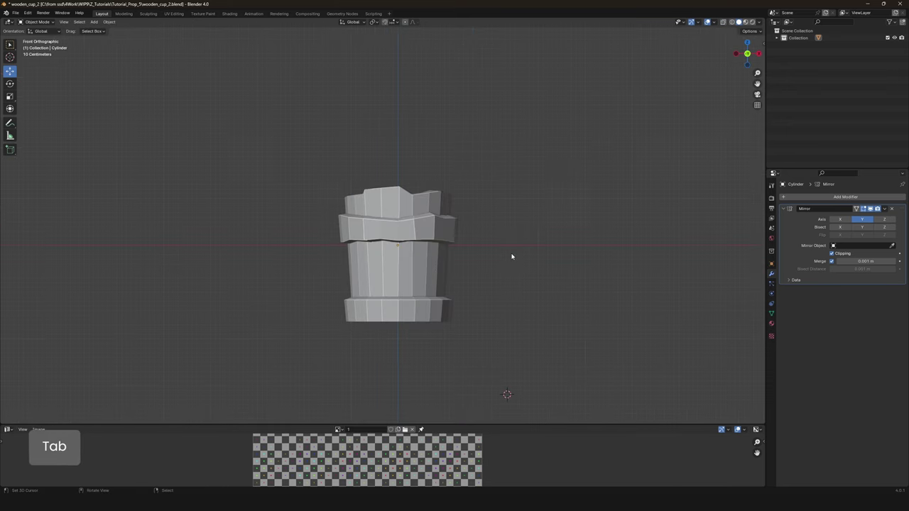
{"action": "key", "text": "Tab"}
{"action": "scroll", "coordinate": [511, 257], "scroll_direction": "up", "scroll_amount": 4}
{"action": "middle_click_drag", "start_coordinate": [326, 242], "coordinate": [401, 238], "text": "shift"}
{"action": "key", "text": "Tab"}
Lower the top ring slightly, tilt it a little, and shift it along Y.
{"action": "left_click_drag", "start_coordinate": [422, 190], "coordinate": [395, 190]}
{"action": "left_click", "coordinate": [452, 191]}
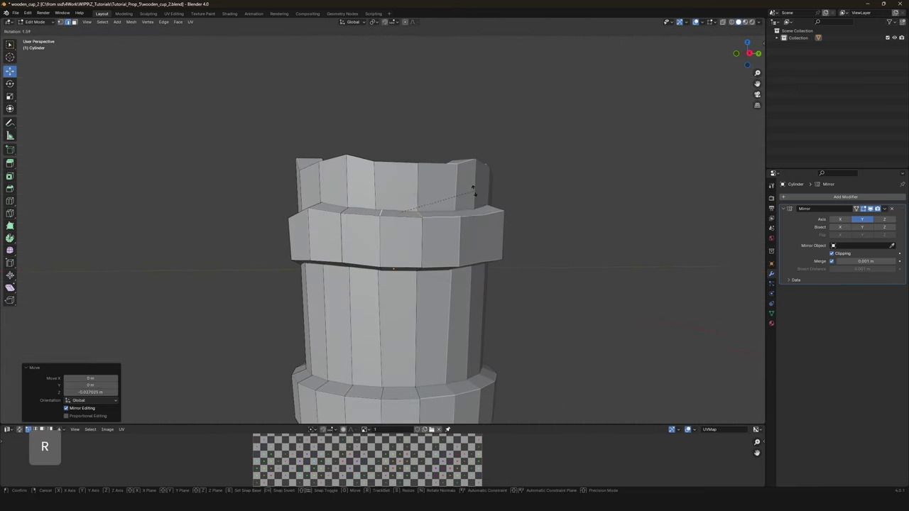
{"action": "key", "text": "Tab"}
{"action": "scroll", "coordinate": [409, 255], "scroll_direction": "down", "scroll_amount": 3}
{"action": "key", "text": "Tab"}
{"action": "middle_click_drag", "start_coordinate": [390, 237], "coordinate": [375, 220]}
{"action": "scroll", "coordinate": [375, 220], "scroll_direction": "up", "scroll_amount": 3}
{"action": "left_click_drag", "start_coordinate": [387, 218], "coordinate": [410, 216]}
{"action": "mouse_move", "coordinate": [410, 216]}
{"action": "middle_mouse_down"}
{"action": "mouse_move", "coordinate": [450, 395]}
{"action": "mouse_move", "coordinate": [425, 390]}
{"action": "mouse_move", "coordinate": [444, 260]}
{"action": "mouse_move", "coordinate": [405, 234]}
{"action": "middle_mouse_up"}
Select all of the cup's geometry and view it straight from the front.
{"action": "key", "text": "Tab"}
{"action": "key", "text": "Tab"}
{"action": "key", "text": "a"}
{"action": "key", "text": "Tab"}
{"action": "key", "text": "Tab"}
{"action": "scroll", "coordinate": [391, 257], "scroll_direction": "up", "scroll_amount": 3}
{"action": "key", "text": "a"}
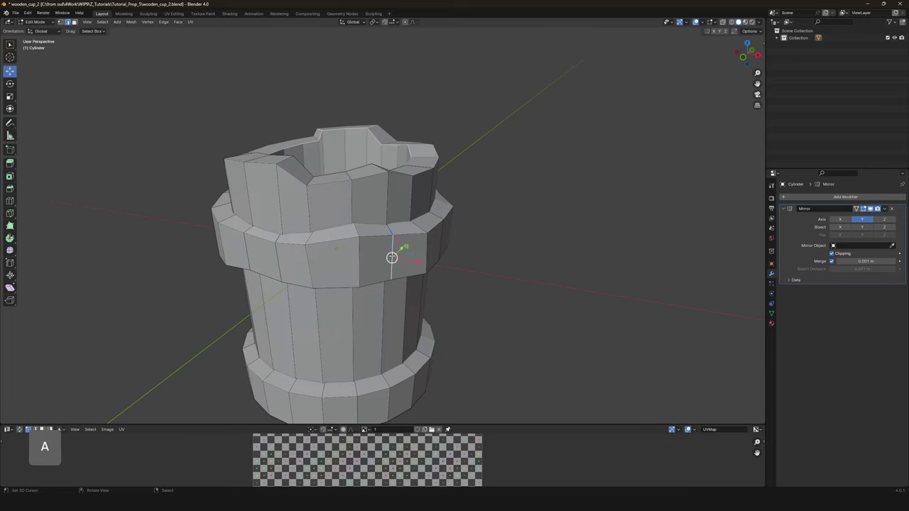
{"action": "key", "text": "KP_1"}
{"action": "key", "text": "Tab"}
{"action": "key", "text": "Tab"}
Reset the cup to the world origin, apply the Mirror modifier, and save.
{"action": "key", "text": "a"}
{"action": "key", "text": "KP_5"}
{"action": "key", "text": "Tab"}
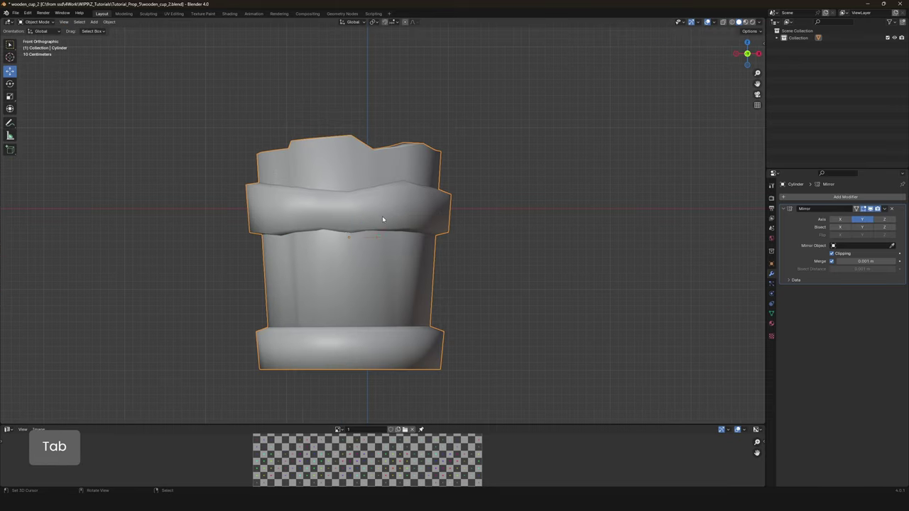
{"action": "key", "text": "alt+g"}
{"action": "key", "text": "ctrl+z"}
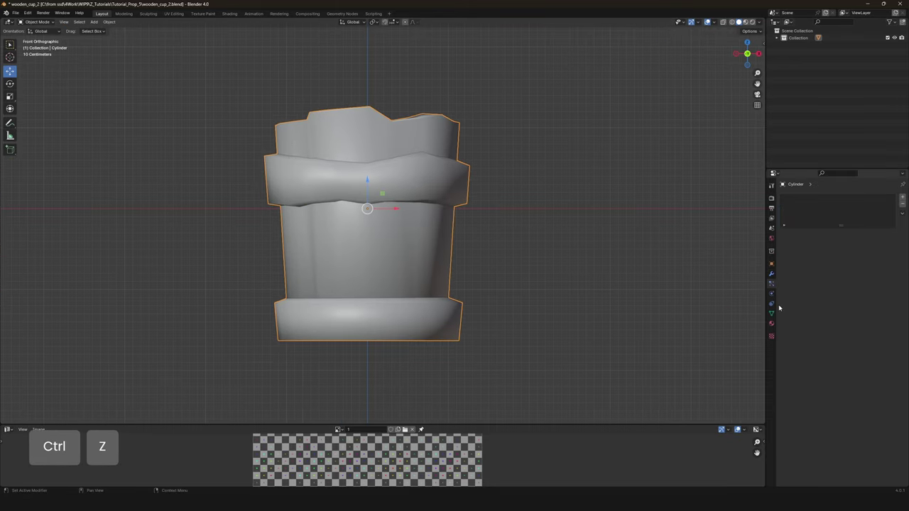
{"action": "left_click", "coordinate": [772, 313]}
{"action": "scroll", "coordinate": [559, 219], "scroll_direction": "down", "scroll_amount": 2}
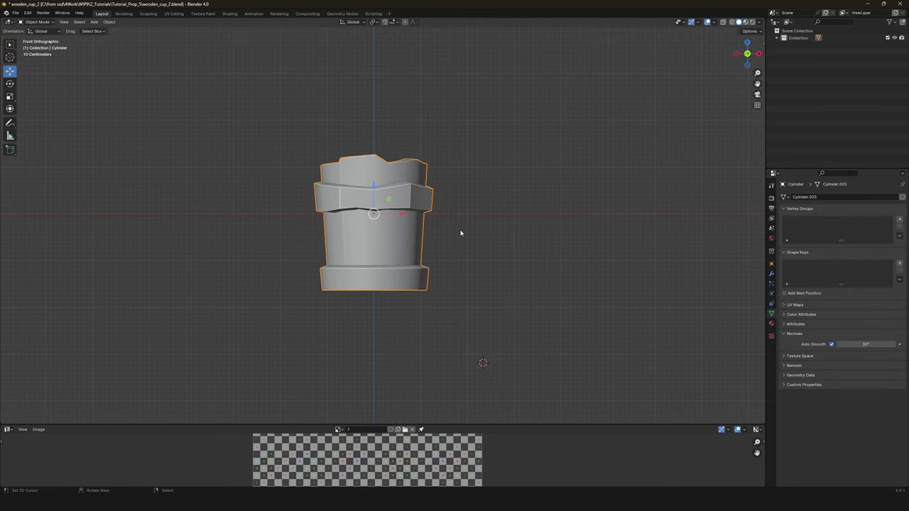
{"action": "middle_click_drag", "start_coordinate": [450, 237], "coordinate": [395, 237]}
{"action": "key", "text": "ctrl+s"}
{"action": "key", "text": "KP_1"}
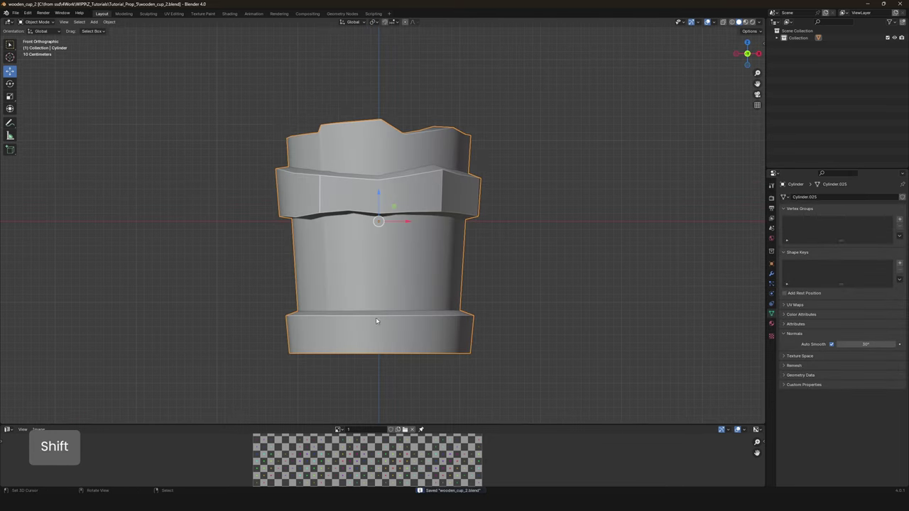
Box-select the left part of the bottom ring and tilt it by rotating.
{"action": "key", "text": "Tab"}
{"action": "key", "text": "alt+a"}
{"action": "key", "text": "alt+z"}
{"action": "left_click", "coordinate": [379, 277]}
{"action": "key", "text": "alt+z"}
{"action": "left_click", "coordinate": [342, 272]}
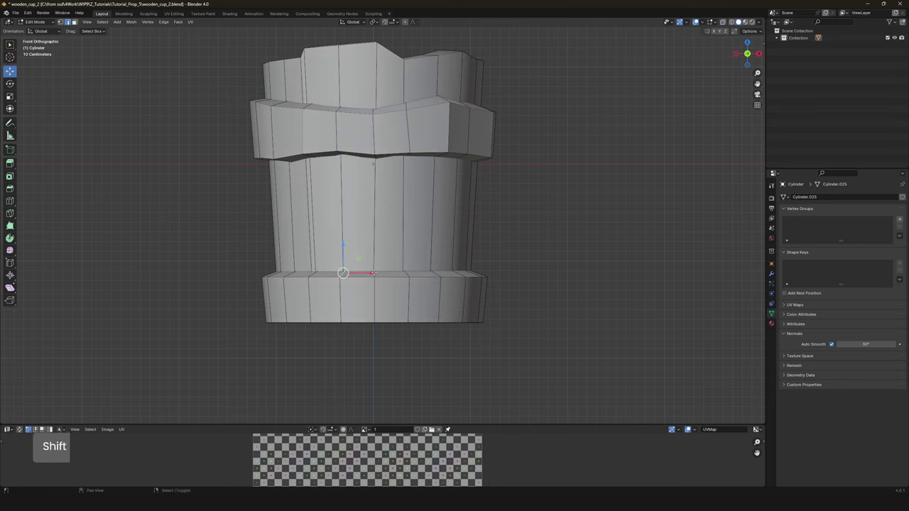
{"action": "key", "text": "alt+z"}
{"action": "key", "text": "b"}
{"action": "left_click_drag", "start_coordinate": [257, 264], "coordinate": [349, 286]}
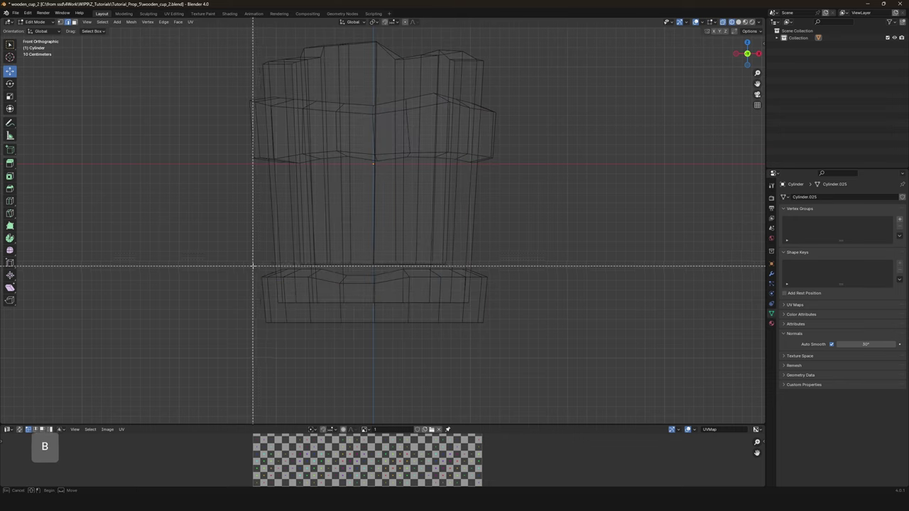
{"action": "key", "text": "alt+z"}
{"action": "key", "text": "r"}
{"action": "left_click", "coordinate": [453, 280]}
Select faces on the bottom ring's right side and shift them along Y.
{"action": "key", "text": "alt+z"}
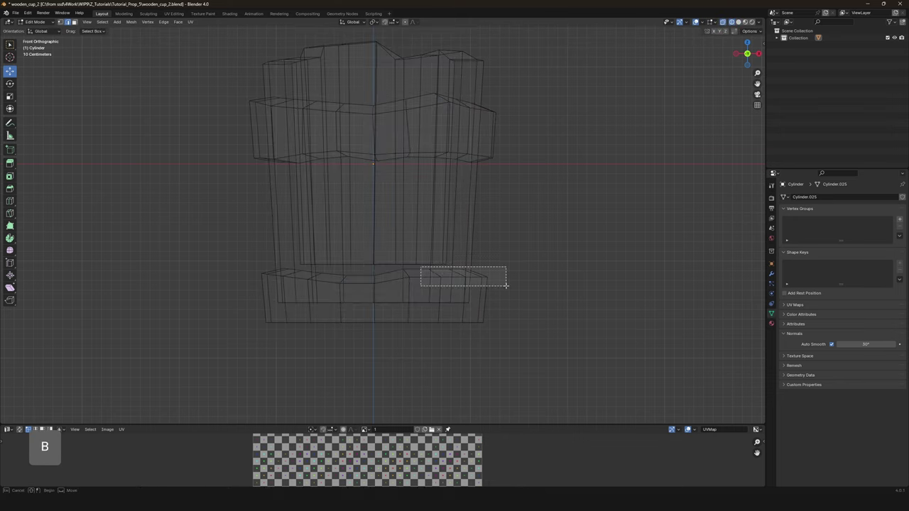
{"action": "left_click_drag", "start_coordinate": [515, 285], "coordinate": [515, 285]}
{"action": "key", "text": "alt+z"}
{"action": "key", "text": "Tab"}
{"action": "scroll", "coordinate": [485, 283], "scroll_direction": "down", "scroll_amount": 3}
{"action": "key", "text": "Tab"}
{"action": "scroll", "coordinate": [484, 282], "scroll_direction": "up", "scroll_amount": 5}
{"action": "mouse_move", "coordinate": [424, 299]}
{"action": "middle_mouse_down", "text": "shift"}
{"action": "mouse_move", "coordinate": [424, 254]}
{"action": "mouse_move", "coordinate": [412, 284]}
{"action": "mouse_move", "coordinate": [383, 291]}
{"action": "middle_mouse_up", "text": "shift"}
{"action": "scroll", "coordinate": [424, 253], "scroll_direction": "down", "scroll_amount": 3}
{"action": "scroll", "coordinate": [383, 291], "scroll_direction": "up", "scroll_amount": 2}
{"action": "left_click_drag", "start_coordinate": [393, 275], "coordinate": [351, 278]}
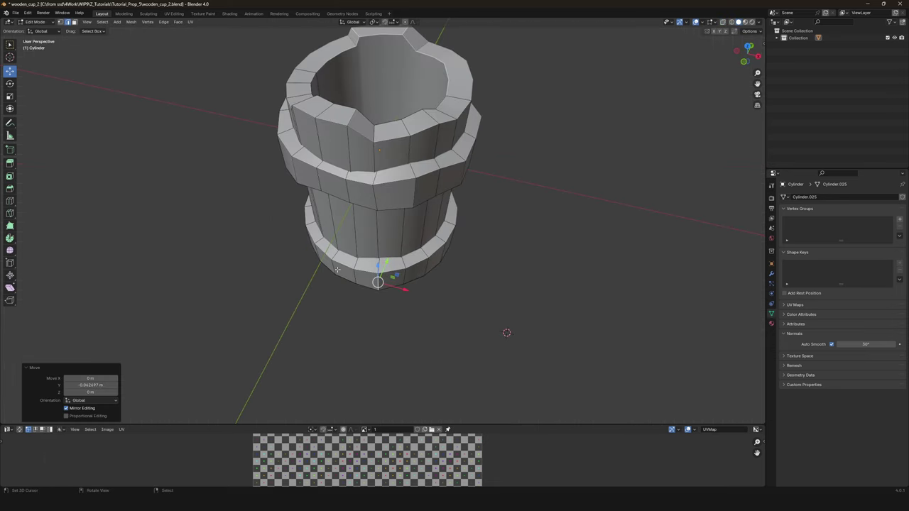
{"action": "left_click", "coordinate": [507, 333]}
Select the whole mesh and merge duplicate vertices By Distance.
{"action": "middle_click_drag", "start_coordinate": [506, 333], "coordinate": [584, 334]}
{"action": "scroll", "coordinate": [584, 335], "scroll_direction": "up", "scroll_amount": 3}
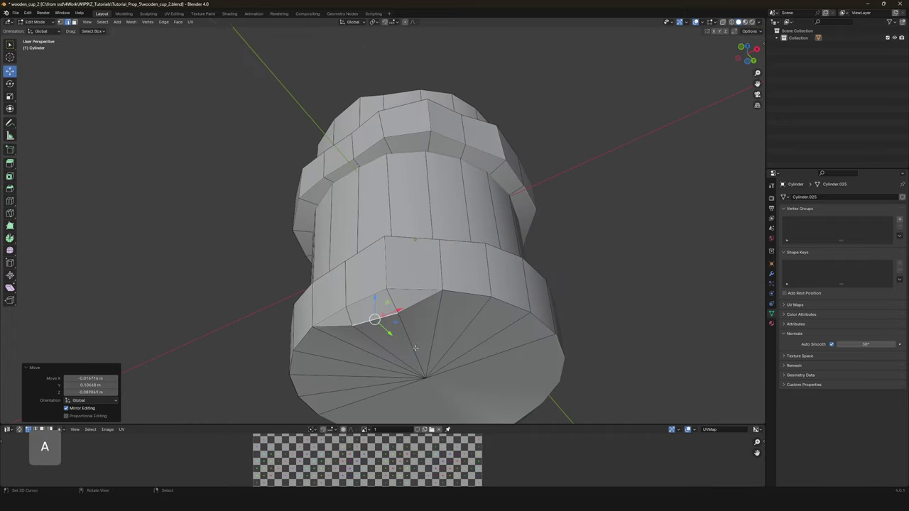
{"action": "key", "text": "a"}
{"action": "middle_click_drag", "start_coordinate": [408, 308], "coordinate": [401, 311]}
{"action": "key", "text": "m"}
{"action": "left_click", "coordinate": [386, 335]}
{"action": "key", "text": "Tab"}
{"action": "key", "text": "End"}
{"action": "key", "text": "Tab"}
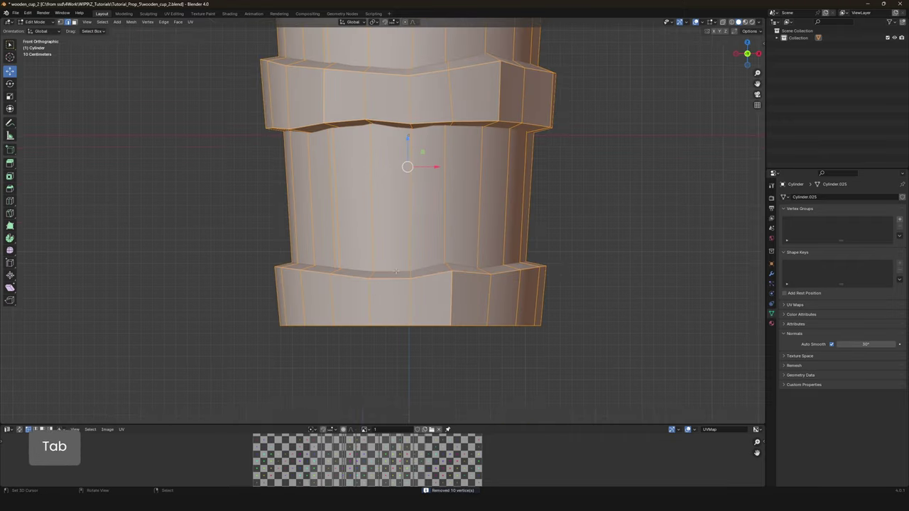
Select vertices on the bottom ring's edge and nudge them for an uneven band.
{"action": "key", "text": "alt+a"}
{"action": "left_click", "coordinate": [375, 276], "text": "shift"}
{"action": "left_click", "coordinate": [376, 258]}
{"action": "left_click", "coordinate": [447, 281], "text": "shift"}
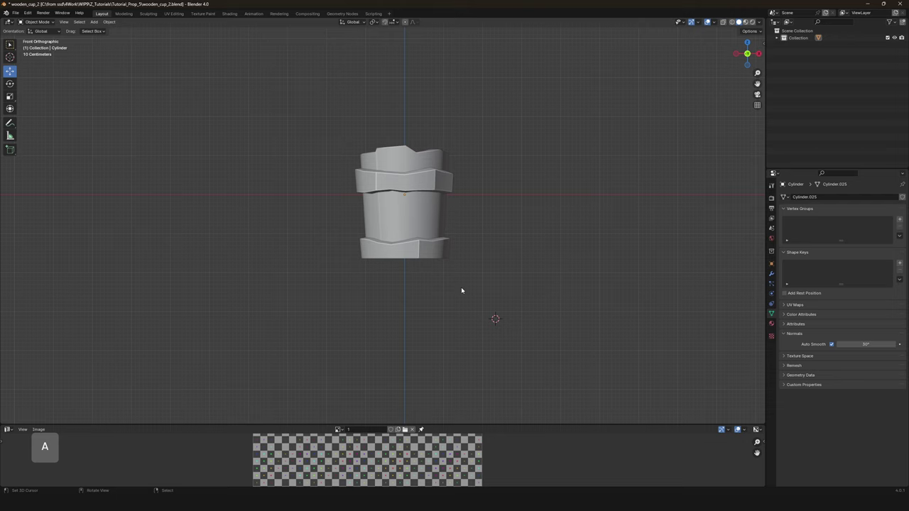
{"action": "key", "text": "Tab"}
{"action": "key", "text": "alt+z"}
{"action": "key", "text": "b"}
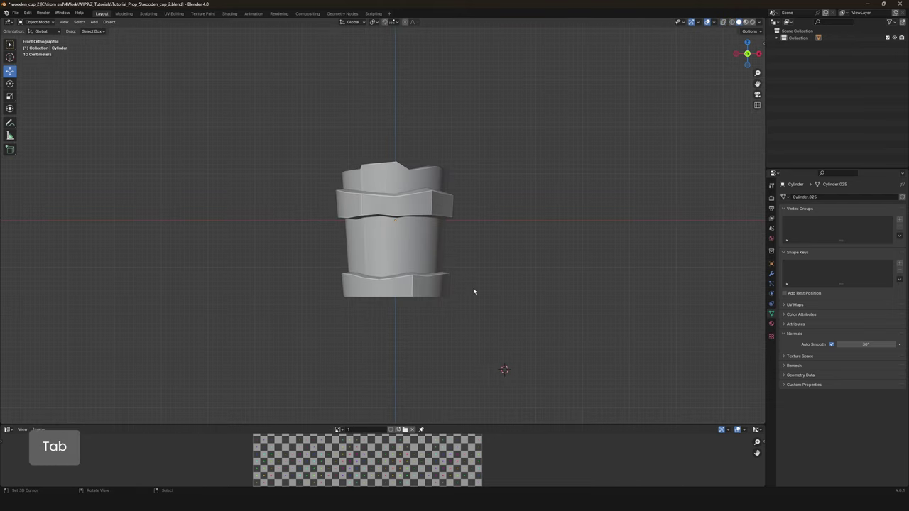
{"action": "key", "text": "Tab"}
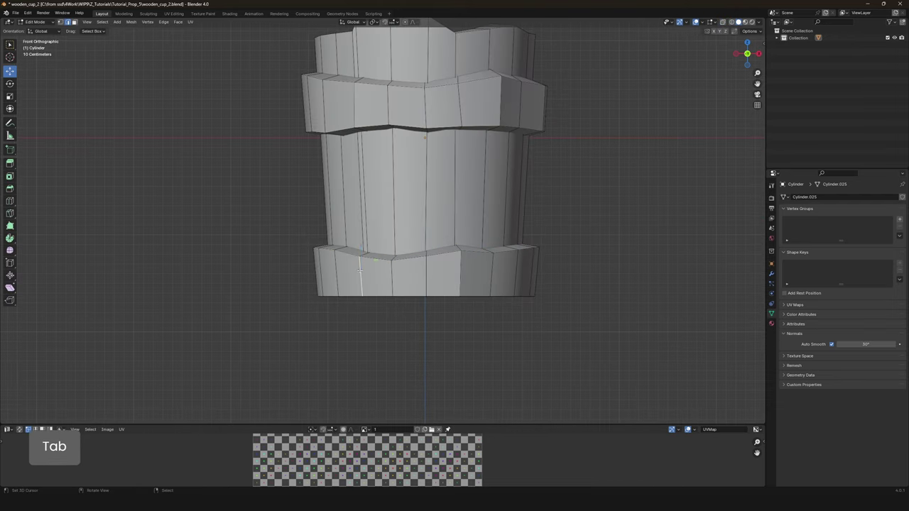
{"action": "middle_click_drag", "start_coordinate": [360, 270], "coordinate": [599, 367]}
{"action": "key", "text": "KP_1"}
{"action": "middle_click_drag", "start_coordinate": [343, 291], "coordinate": [586, 338]}
{"action": "key", "text": "Tab"}
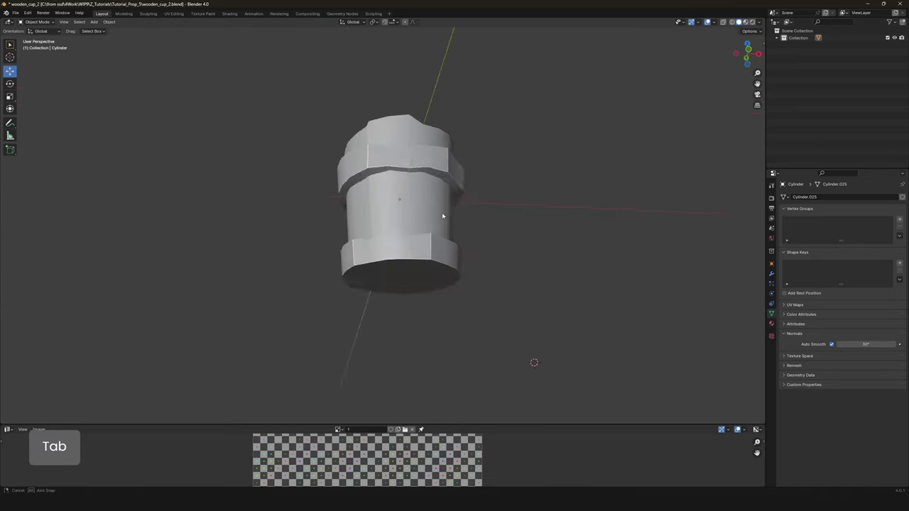
Review the reshaped cup from the front in Object Mode.
{"action": "key", "text": "Tab"}
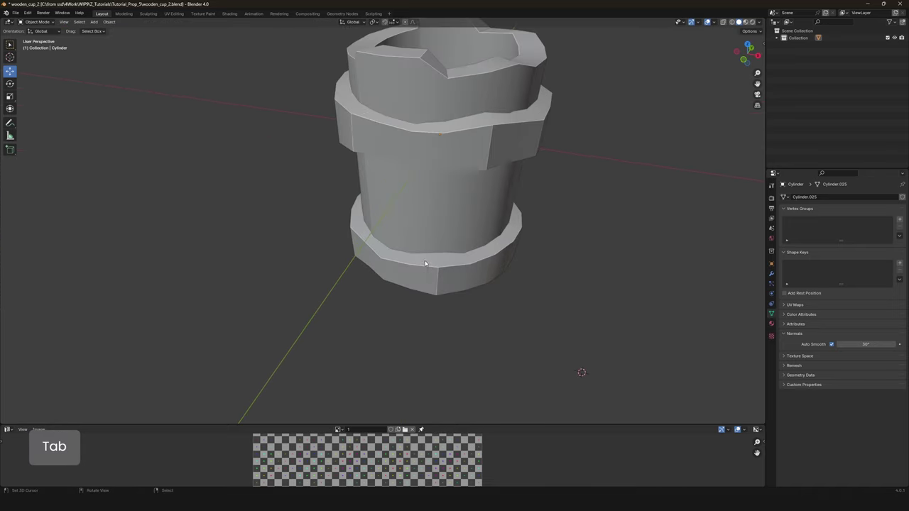
{"action": "scroll", "coordinate": [450, 233], "scroll_direction": "down", "scroll_amount": 5}
{"action": "key", "text": "Tab"}
{"action": "key", "text": "KP_1"}
{"action": "middle_click_drag", "start_coordinate": [452, 241], "coordinate": [424, 266], "text": "shift"}
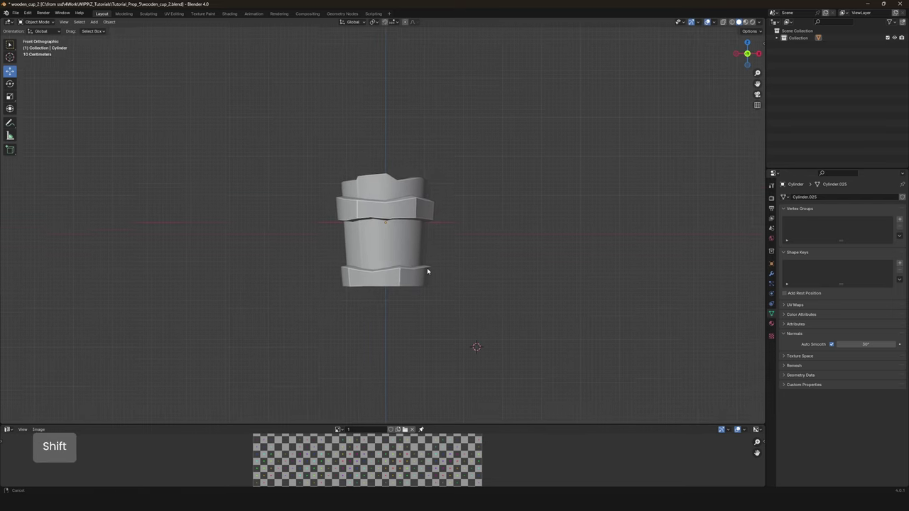
{"action": "scroll", "coordinate": [424, 266], "scroll_direction": "up", "scroll_amount": 4}
{"action": "key", "text": "Tab"}
Save the file as wooden_cup_2.blend and place the 3D cursor on the bottom ring.
{"action": "key", "text": "Tab"}
{"action": "mouse_move", "coordinate": [392, 196]}
{"action": "middle_mouse_down", "text": "shift"}
{"action": "mouse_move", "coordinate": [386, 246]}
{"action": "mouse_move", "coordinate": [361, 257]}
{"action": "middle_mouse_up", "text": "shift"}
{"action": "key", "text": "Tab"}
{"action": "key", "text": "a"}
{"action": "key", "text": "Tab"}
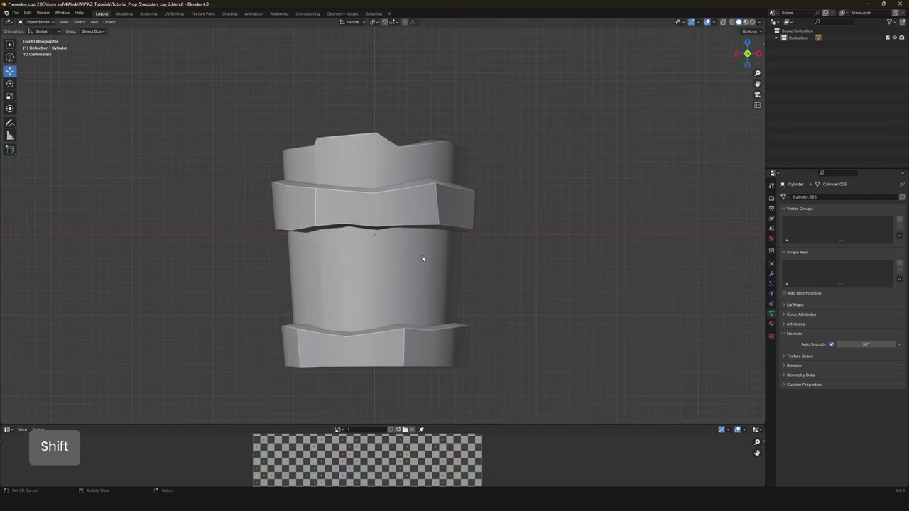
{"action": "scroll", "coordinate": [420, 258], "scroll_direction": "down", "scroll_amount": 3}
{"action": "key", "text": "ctrl+s"}
{"action": "middle_click_drag", "start_coordinate": [416, 251], "coordinate": [418, 287]}
{"action": "key", "text": "Tab"}
{"action": "scroll", "coordinate": [417, 287], "scroll_direction": "up", "scroll_amount": 2}
{"action": "right_click_drag", "start_coordinate": [419, 322], "coordinate": [408, 306], "text": "shift"}
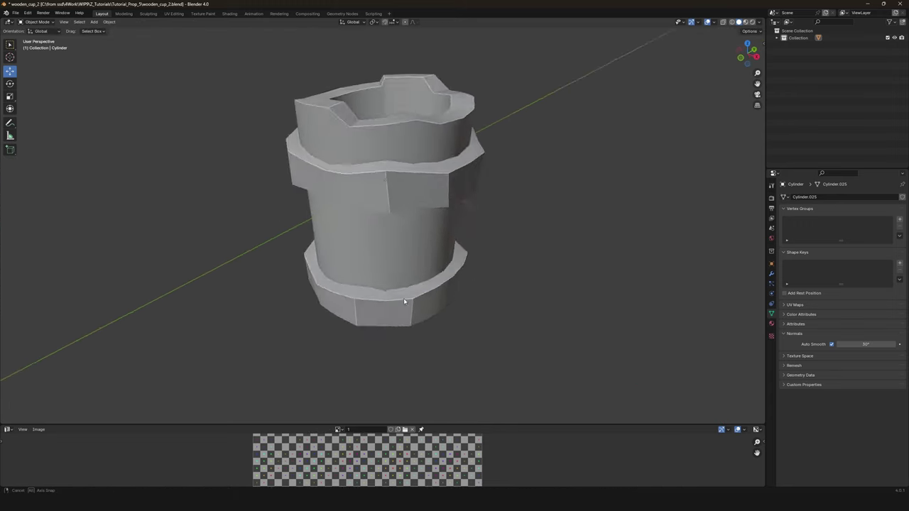
With the cup selected in front wireframe view, add a new cylinder.
{"action": "key", "text": "End"}
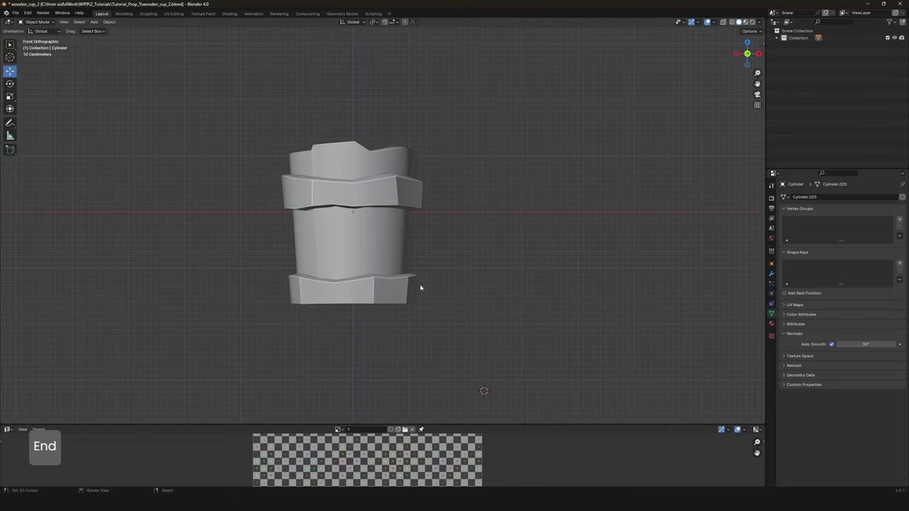
{"action": "scroll", "coordinate": [384, 234], "scroll_direction": "up", "scroll_amount": 1}
{"action": "left_click", "coordinate": [369, 244]}
{"action": "key", "text": "shift+z"}
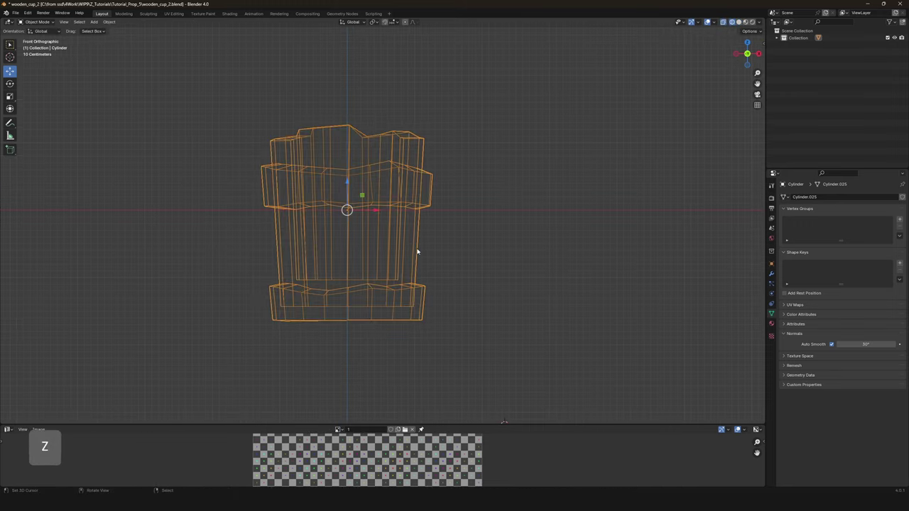
{"action": "key", "text": "shift+a"}
{"action": "mouse_move", "coordinate": [418, 251]}
{"action": "left_click", "coordinate": [455, 290]}
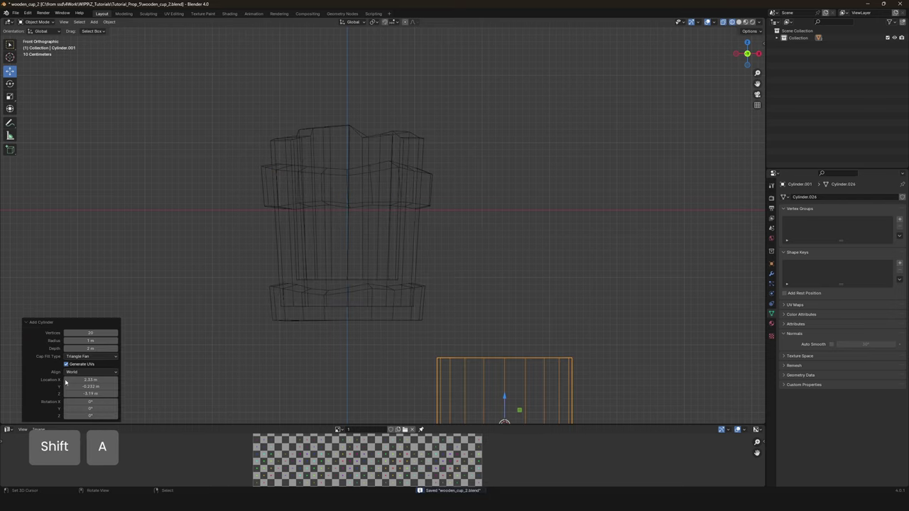
Give the cylinder 7 vertices and turn it 90° about the X axis.
{"action": "left_click", "coordinate": [85, 333]}
{"action": "type", "text": "7"}
{"action": "key", "text": "Return"}
{"action": "key", "text": "alt+g"}
{"action": "key", "text": "shift+z"}
{"action": "key", "text": "r"}
{"action": "key", "text": "x"}
{"action": "key", "text": "9"}
{"action": "key", "text": "0"}
{"action": "key", "text": "Return"}
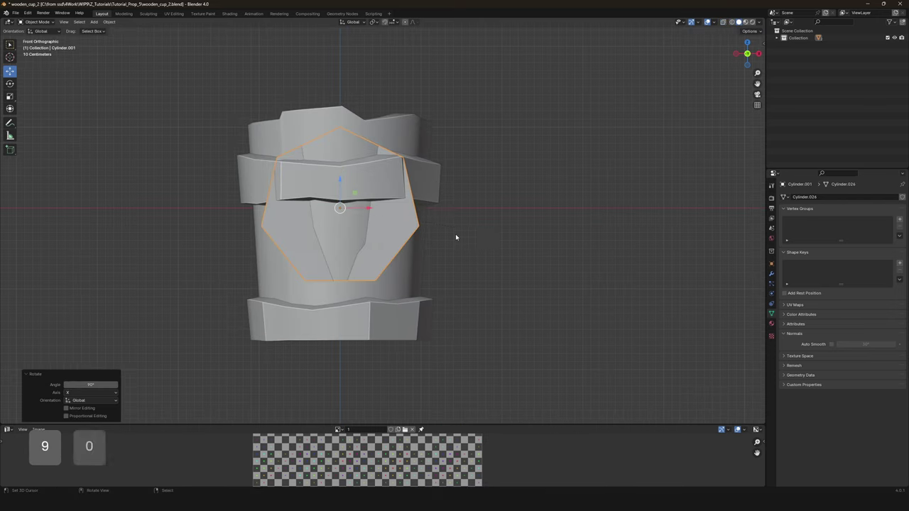
Place the heptagonal cylinder on the cup's bottom ring, duplicating it and deleting an unwanted object.
{"action": "mouse_move", "coordinate": [449, 322]}
{"action": "middle_mouse_down"}
{"action": "mouse_move", "coordinate": [430, 258]}
{"action": "mouse_move", "coordinate": [398, 312]}
{"action": "mouse_move", "coordinate": [454, 324]}
{"action": "middle_mouse_up"}
{"action": "left_click", "coordinate": [359, 308]}
{"action": "scroll", "coordinate": [359, 309], "scroll_direction": "up", "scroll_amount": 2}
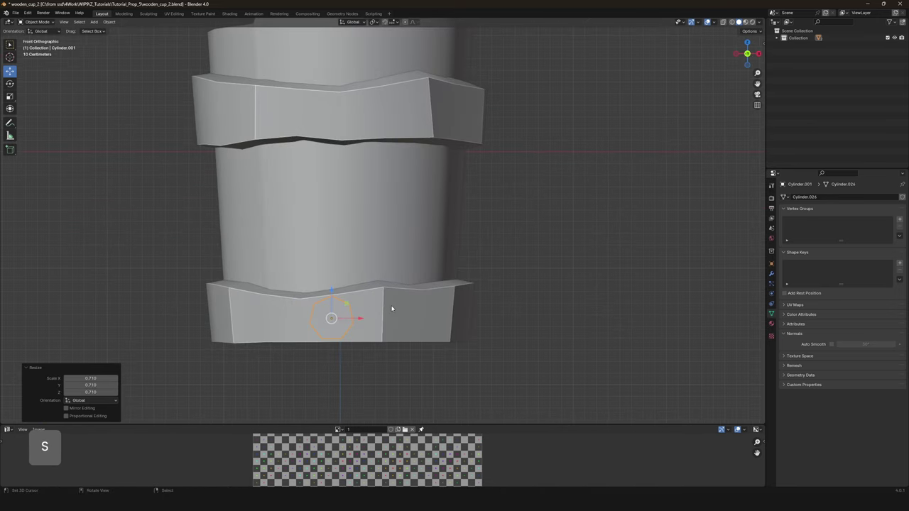
{"action": "middle_click_drag", "start_coordinate": [391, 308], "coordinate": [346, 285], "text": "shift"}
{"action": "key", "text": "shift+d"}
{"action": "left_click", "coordinate": [351, 315]}
{"action": "key", "text": "z"}
{"action": "key", "text": "x"}
{"action": "key", "text": "z"}
Shrink the heptagon and merge its vertices by distance.
{"action": "key", "text": "End"}
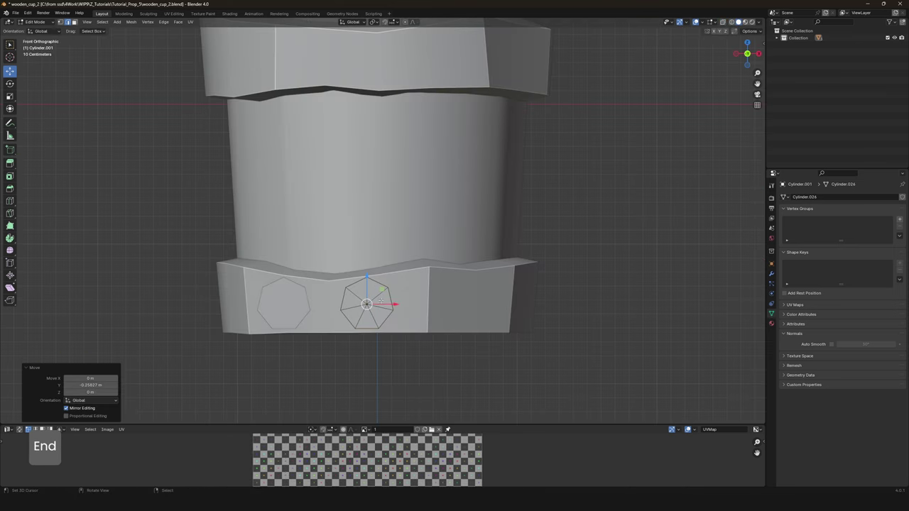
{"action": "left_click", "coordinate": [429, 297]}
{"action": "scroll", "coordinate": [426, 305], "scroll_direction": "up", "scroll_amount": 3}
{"action": "key", "text": "alt+a"}
{"action": "key", "text": "z"}
{"action": "key", "text": "z"}
{"action": "key", "text": "w"}
{"action": "key", "text": "a"}
{"action": "key", "text": "m"}
{"action": "left_click", "coordinate": [455, 321]}
{"action": "key", "text": "alt+a"}
Push the heptagon's inner face inward and shift the inset face sideways along X.
{"action": "key", "text": "z"}
{"action": "key", "text": "z"}
{"action": "key", "text": "z"}
{"action": "key", "text": "b"}
{"action": "left_click_drag", "start_coordinate": [378, 302], "coordinate": [399, 322]}
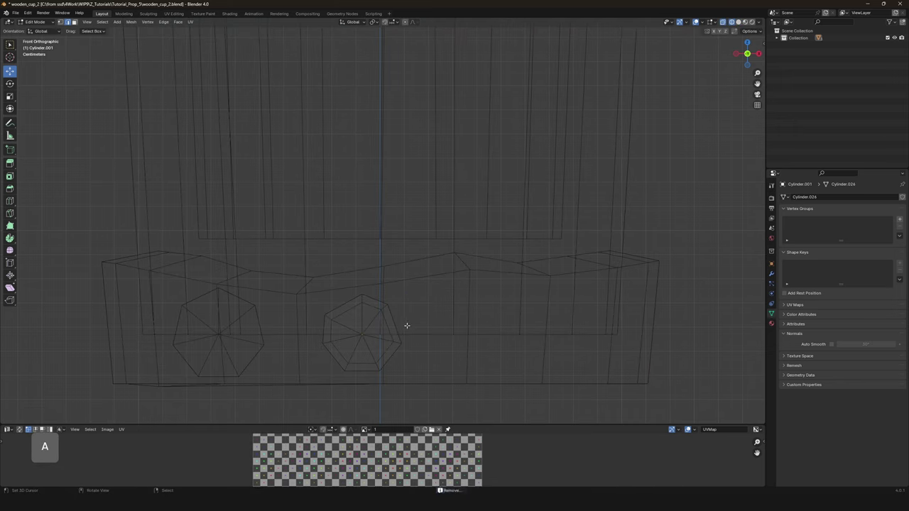
{"action": "left_click", "coordinate": [339, 367]}
{"action": "key", "text": "z"}
{"action": "key", "text": "Tab"}
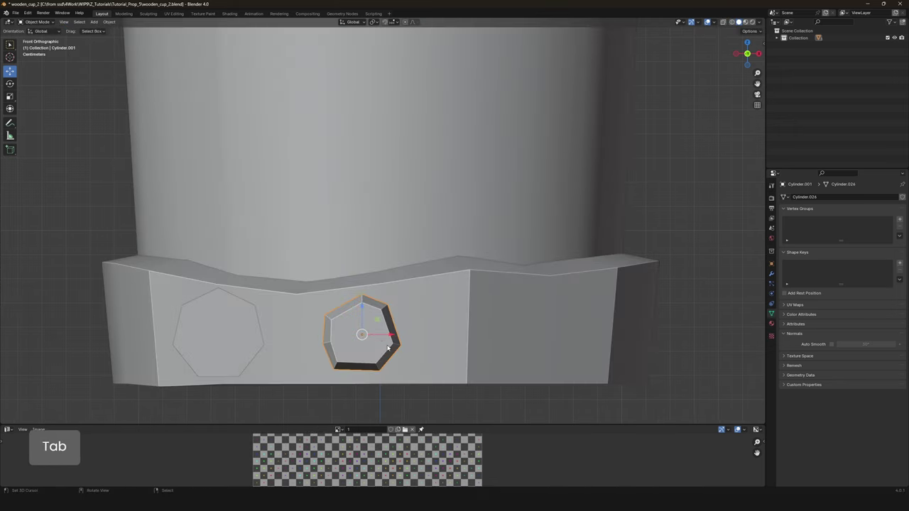
{"action": "key", "text": "Tab"}
{"action": "key", "text": "z"}
{"action": "key", "text": "z"}
{"action": "key", "text": "g"}
{"action": "left_click", "coordinate": [348, 367]}
{"action": "key", "text": "g"}
Shrink the heptagon slightly and move the inset face vertically.
{"action": "key", "text": "z"}
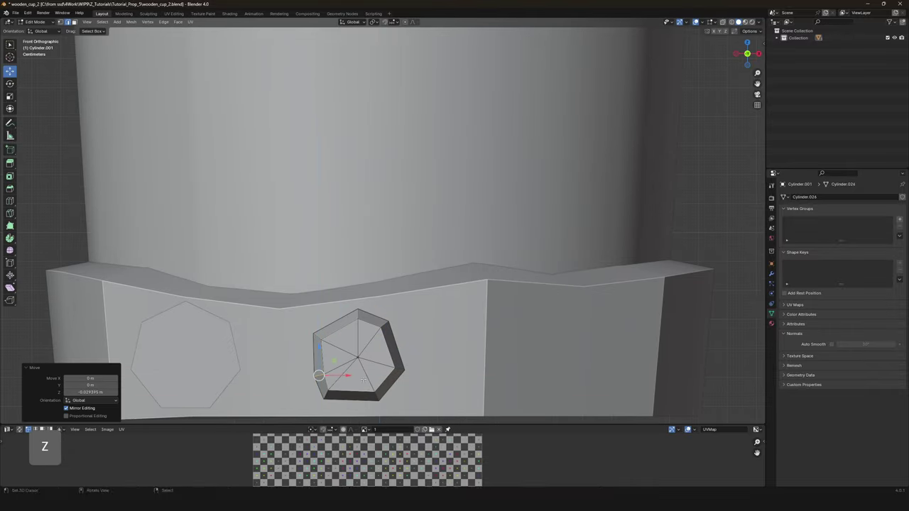
{"action": "key", "text": "Tab"}
{"action": "scroll", "coordinate": [432, 321], "scroll_direction": "down", "scroll_amount": 3}
{"action": "scroll", "coordinate": [431, 320], "scroll_direction": "up", "scroll_amount": 2}
{"action": "key", "text": "Tab"}
{"action": "key", "text": "s"}
{"action": "left_click", "coordinate": [434, 341]}
{"action": "key", "text": "Tab"}
{"action": "mouse_move", "coordinate": [434, 342]}
{"action": "middle_mouse_down"}
{"action": "mouse_move", "coordinate": [511, 341]}
{"action": "mouse_move", "coordinate": [473, 286]}
{"action": "middle_mouse_up"}
{"action": "key", "text": "z"}
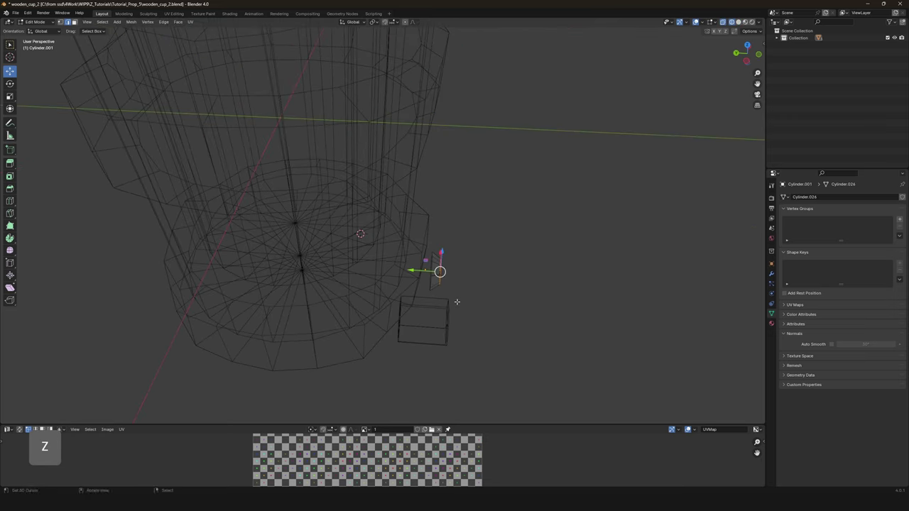
{"action": "key", "text": "z"}
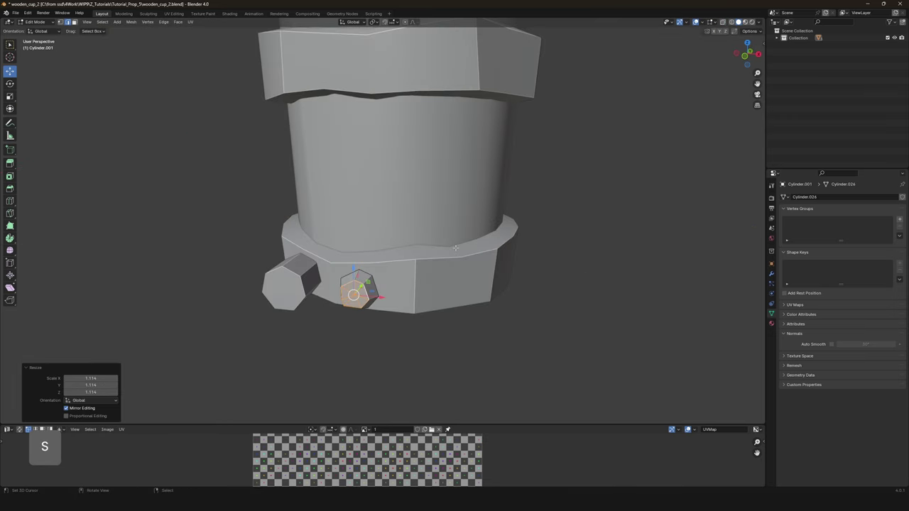
{"action": "key", "text": "Tab"}
Move the bolt's vertices vertically and shrink the heptagonal bolt.
{"action": "key", "text": "Tab"}
{"action": "scroll", "coordinate": [459, 282], "scroll_direction": "up", "scroll_amount": 2}
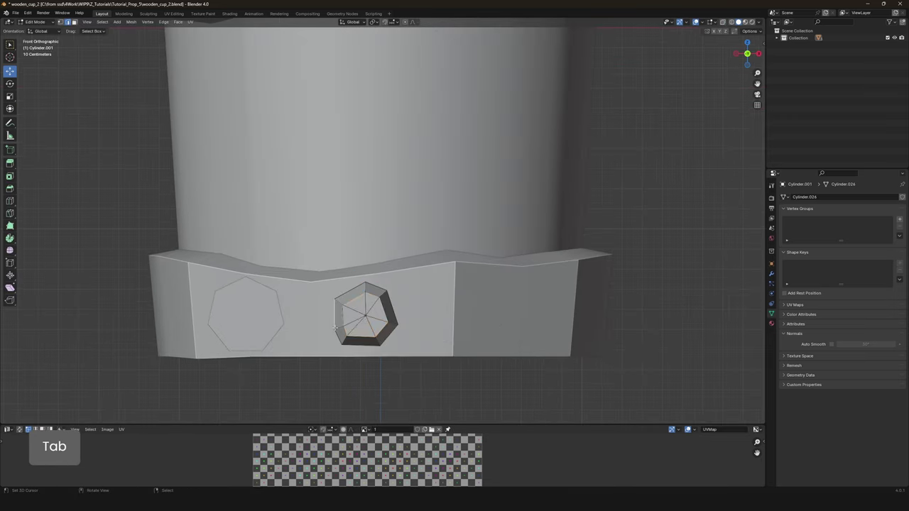
{"action": "key", "text": "Tab"}
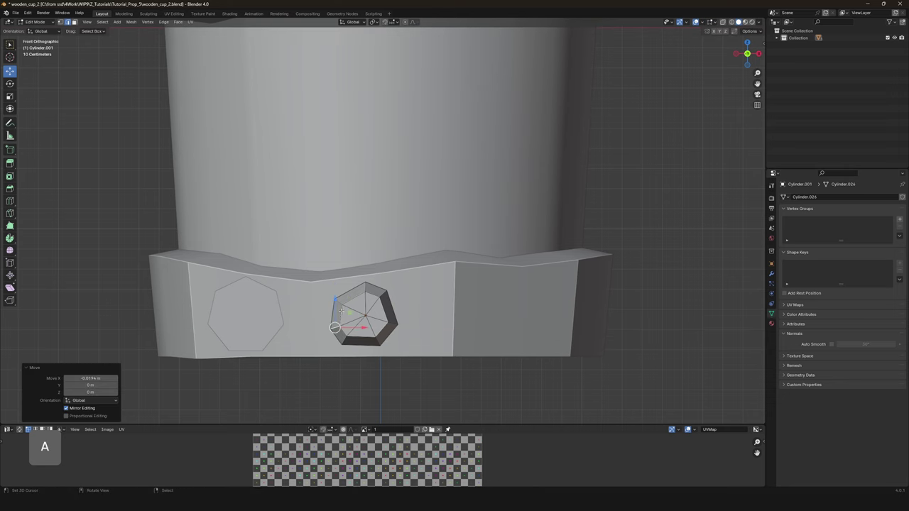
{"action": "scroll", "coordinate": [354, 312], "scroll_direction": "down", "scroll_amount": 2}
{"action": "key", "text": "z"}
{"action": "key", "text": "Return"}
{"action": "key", "text": "z"}
{"action": "key", "text": "z"}
Duplicate the bolt, place the copy to the left, and rotate it.
{"action": "key", "text": "Tab"}
{"action": "scroll", "coordinate": [418, 332], "scroll_direction": "down", "scroll_amount": 2}
{"action": "key", "text": "s"}
{"action": "left_click", "coordinate": [409, 329]}
{"action": "key", "text": "shift+d"}
{"action": "key", "text": "x"}
{"action": "key", "text": "Return"}
{"action": "scroll", "coordinate": [384, 284], "scroll_direction": "up", "scroll_amount": 2}
{"action": "key", "text": "Tab"}
{"action": "key", "text": "r"}
{"action": "key", "text": "Return"}
{"action": "scroll", "coordinate": [388, 259], "scroll_direction": "up", "scroll_amount": 2}
Reposition a bolt vertex in Edit Mode after checking the cup in wireframe.
{"action": "key", "text": "g"}
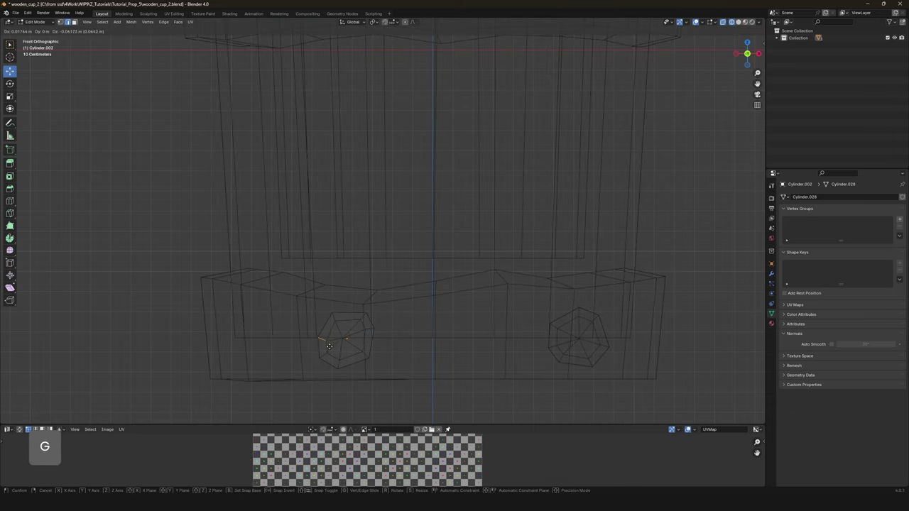
{"action": "key", "text": "z"}
{"action": "scroll", "coordinate": [404, 386], "scroll_direction": "down", "scroll_amount": 2}
{"action": "key", "text": "Tab"}
{"action": "key", "text": "Tab"}
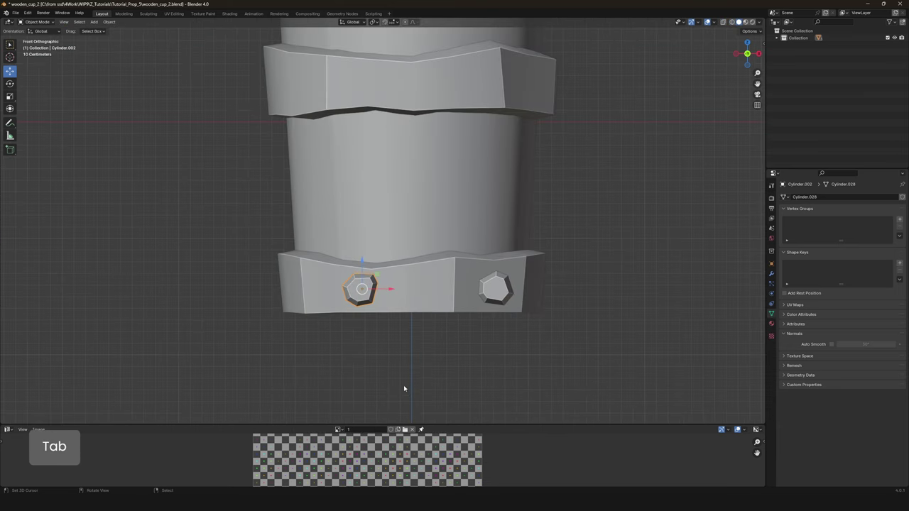
{"action": "scroll", "coordinate": [393, 343], "scroll_direction": "up", "scroll_amount": 2}
{"action": "key", "text": "Tab"}
Scale the bolt along X and move its selected vertices into place.
{"action": "key", "text": "Tab"}
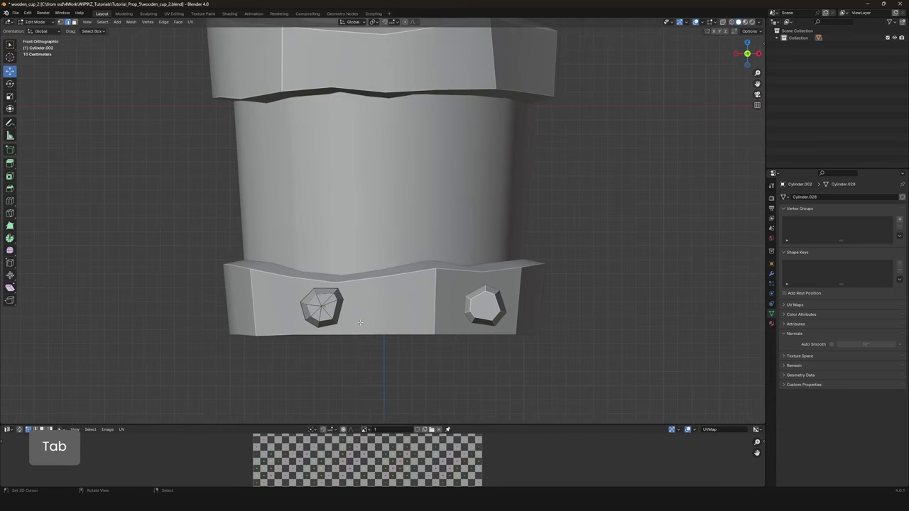
{"action": "key", "text": "g"}
{"action": "left_click", "coordinate": [367, 330]}
{"action": "key", "text": "s"}
{"action": "key", "text": "x"}
{"action": "key", "text": "Tab"}
{"action": "key", "text": "Tab"}
{"action": "key", "text": "g"}
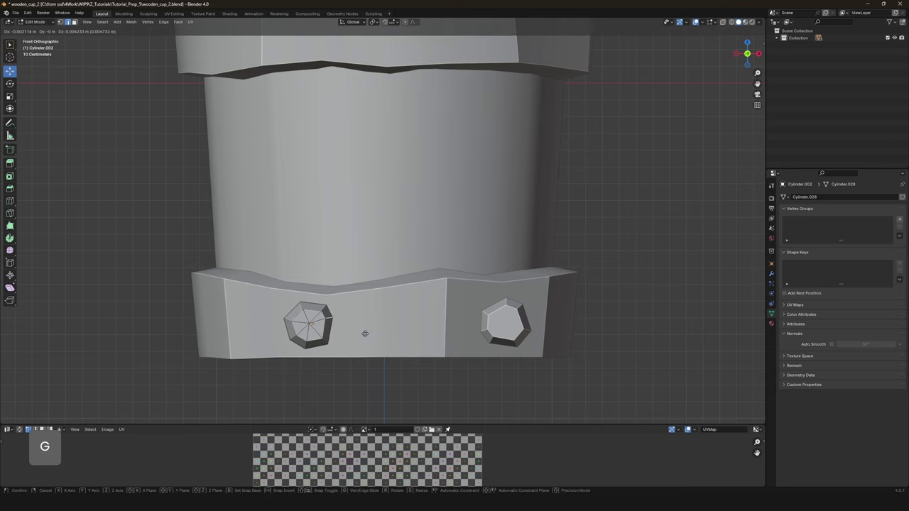
{"action": "left_click", "coordinate": [365, 336]}
{"action": "key", "text": "Tab"}
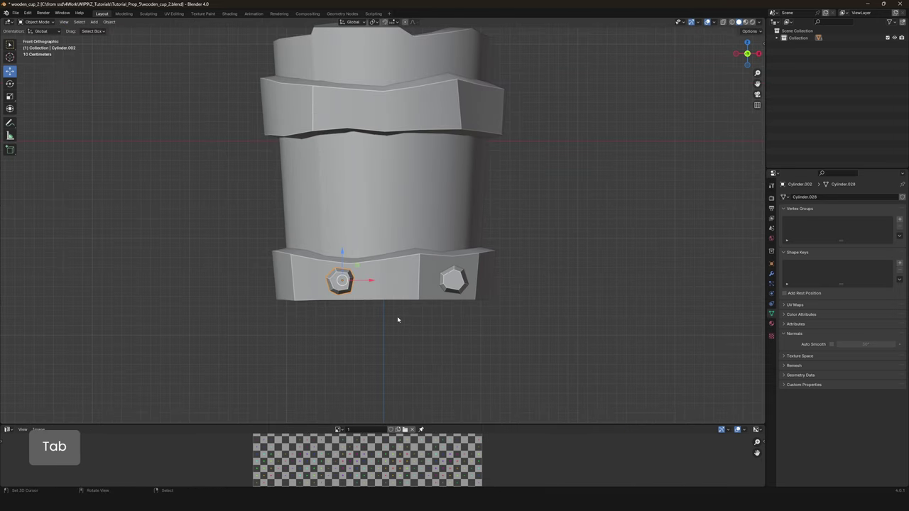
Check both bolts in wireframe and save the cup file.
{"action": "key", "text": "shift+z"}
{"action": "key", "text": "shift+z"}
{"action": "key", "text": "ctrl+s"}
{"action": "scroll", "coordinate": [409, 327], "scroll_direction": "down", "scroll_amount": 3}
{"action": "scroll", "coordinate": [409, 327], "scroll_direction": "up", "scroll_amount": 1}
Add a 12-sided cylinder at the world origin and rotate it 90° on X.
{"action": "key", "text": "shift+a"}
{"action": "left_click", "coordinate": [423, 293]}
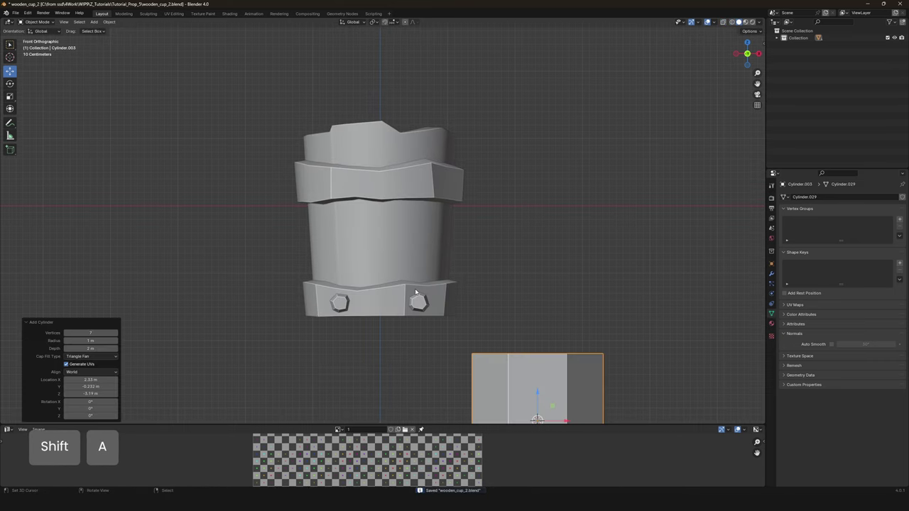
{"action": "left_click", "coordinate": [96, 332]}
{"action": "type", "text": "12"}
{"action": "key", "text": "Return"}
{"action": "key", "text": "alt+g"}
{"action": "type", "text": "rx90"}
{"action": "key", "text": "Return"}
Scale the disc down and push it forward onto the front of the cup.
{"action": "key", "text": "s"}
{"action": "left_click", "coordinate": [438, 218]}
{"action": "key", "text": "shift+z"}
{"action": "middle_click_drag", "start_coordinate": [438, 218], "coordinate": [453, 207]}
{"action": "left_click_drag", "start_coordinate": [453, 207], "coordinate": [417, 207], "text": "ctrl"}
{"action": "key", "text": "shift+z"}
{"action": "key", "text": "1"}
{"action": "key", "text": "s"}
{"action": "left_click", "coordinate": [465, 266]}
{"action": "scroll", "coordinate": [465, 266], "scroll_direction": "up", "scroll_amount": 3}
{"action": "key", "text": "r"}
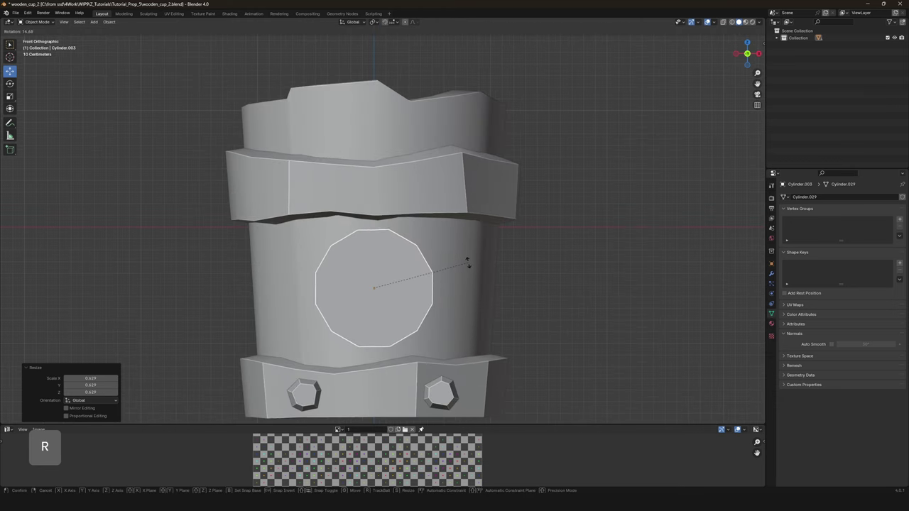
In Edit Mode, move the disc's faces toward the cup from the side view.
{"action": "key", "text": "Tab"}
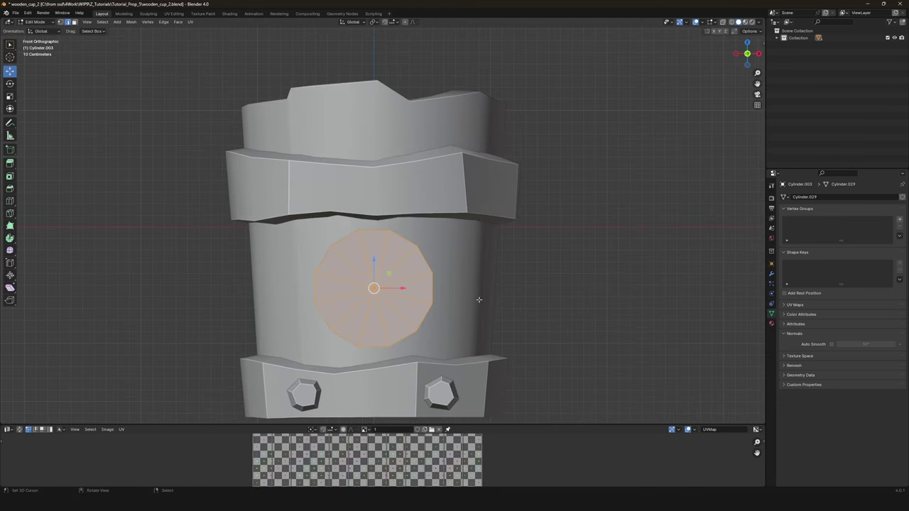
{"action": "middle_click_drag", "start_coordinate": [477, 301], "coordinate": [497, 283]}
{"action": "key", "text": "shift+z"}
{"action": "key", "text": "shift+z"}
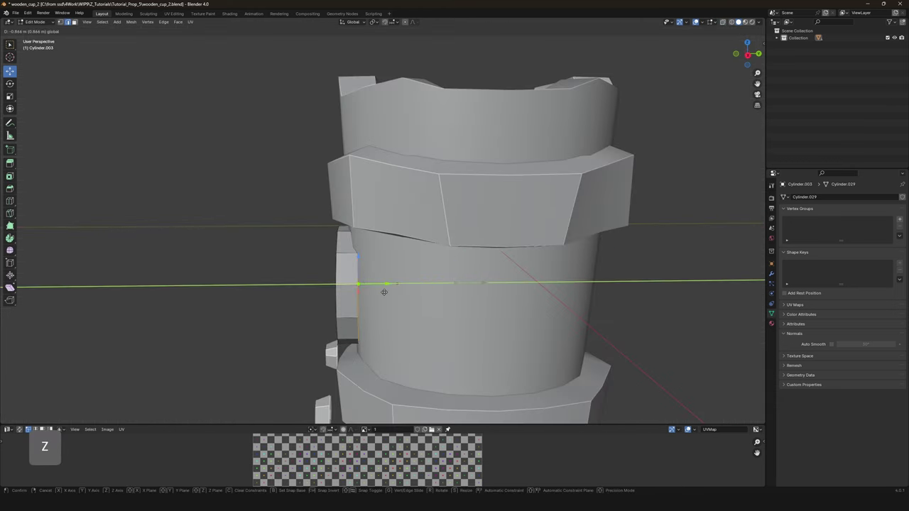
{"action": "left_click", "coordinate": [383, 291]}
{"action": "key", "text": "KP_3"}
Box-select part of the disc, then scale and move those faces into place.
{"action": "key", "text": "shift+z"}
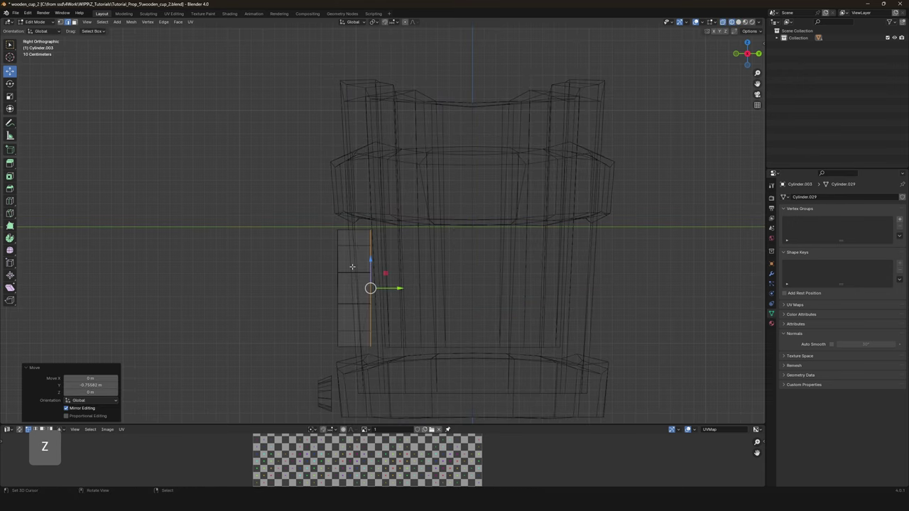
{"action": "key", "text": "x"}
{"action": "key", "text": "b"}
{"action": "left_click", "coordinate": [345, 286]}
{"action": "key", "text": "shift+z"}
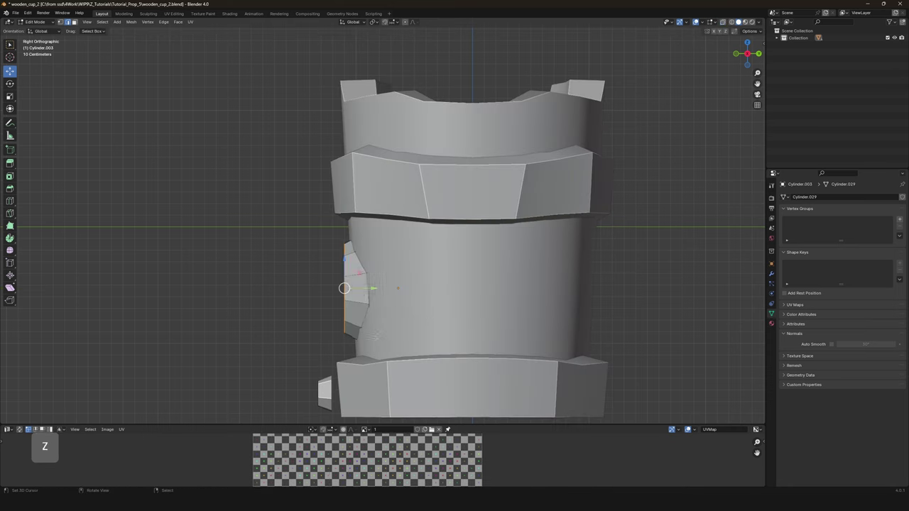
{"action": "left_click", "coordinate": [388, 289]}
{"action": "key", "text": "KP_1"}
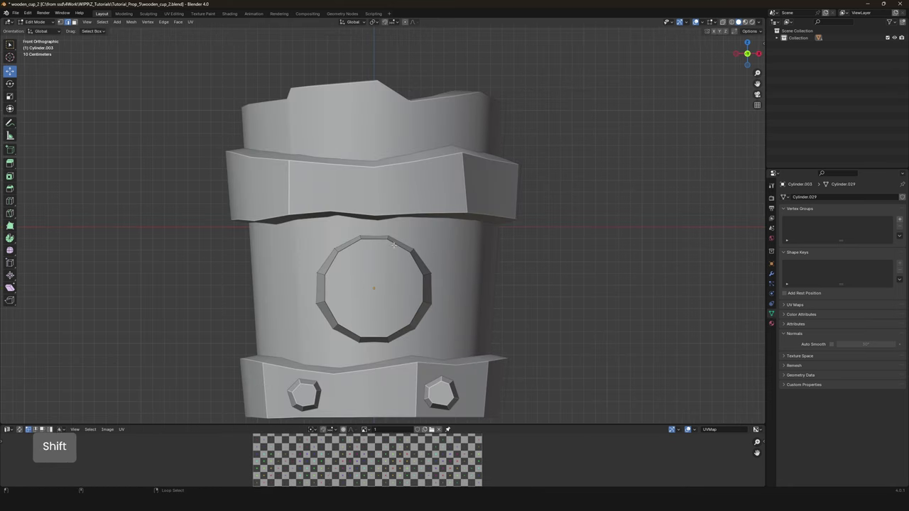
{"action": "key", "text": "Tab"}
Extrude the round panel's face so it protrudes from the cup body.
{"action": "middle_click_drag", "start_coordinate": [460, 304], "coordinate": [409, 248]}
{"action": "left_click_drag", "start_coordinate": [402, 262], "coordinate": [399, 263]}
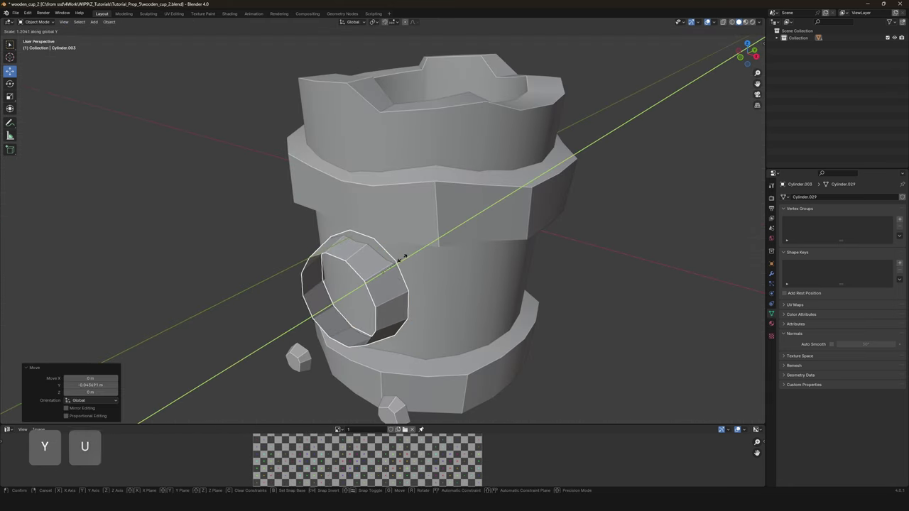
{"action": "key", "text": "ctrl+z"}
{"action": "key", "text": "ctrl+z"}
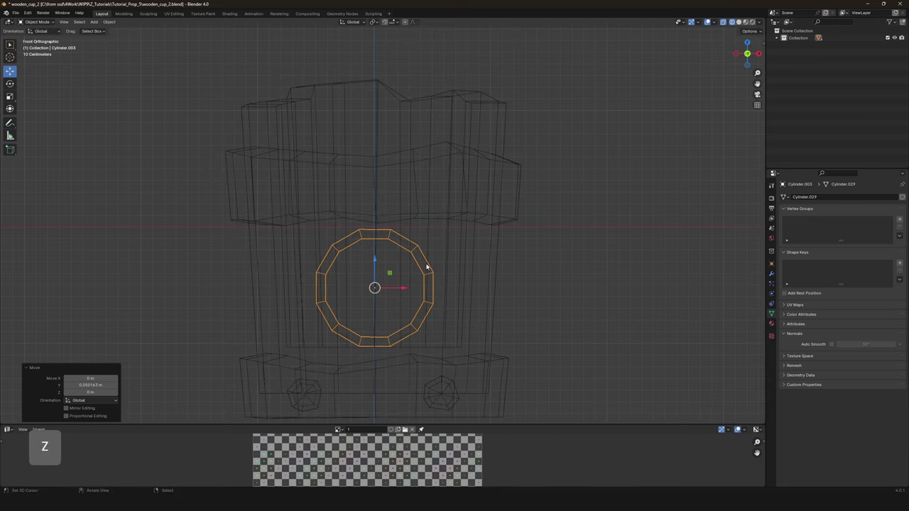
{"action": "key", "text": "Tab"}
{"action": "scroll", "coordinate": [399, 323], "scroll_direction": "up", "scroll_amount": 2}
{"action": "key", "text": "e"}
{"action": "key", "text": "Escape"}
{"action": "key", "text": "s"}
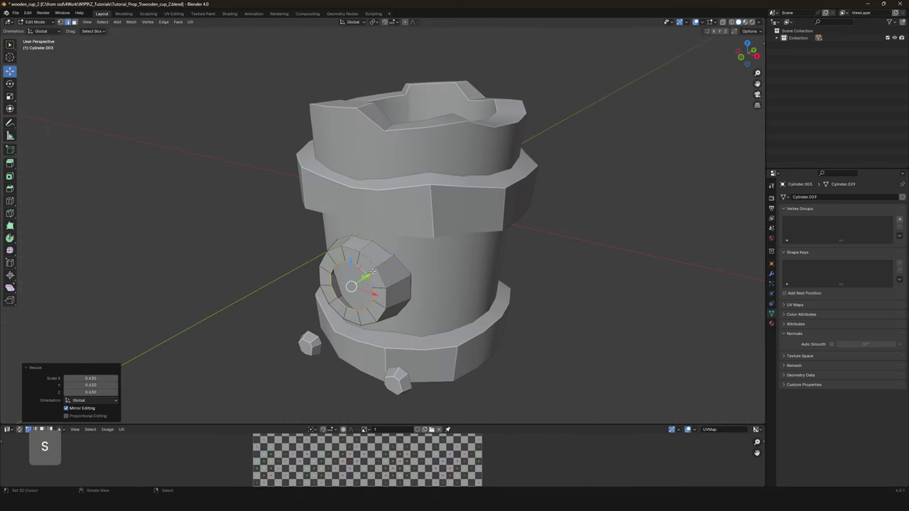
{"action": "mouse_move", "coordinate": [368, 273]}
{"action": "middle_mouse_down"}
{"action": "mouse_move", "coordinate": [358, 281]}
{"action": "mouse_move", "coordinate": [368, 277]}
{"action": "middle_mouse_up"}
{"action": "key", "text": "ctrl+z"}
{"action": "left_click", "coordinate": [369, 276]}
Select the vertices along the ring's top and dissolve them to hollow the panel.
{"action": "key", "text": "KP_1"}
{"action": "key", "text": "alt+a"}
{"action": "key", "text": "ctrl+x"}
{"action": "key", "text": "shift+z"}
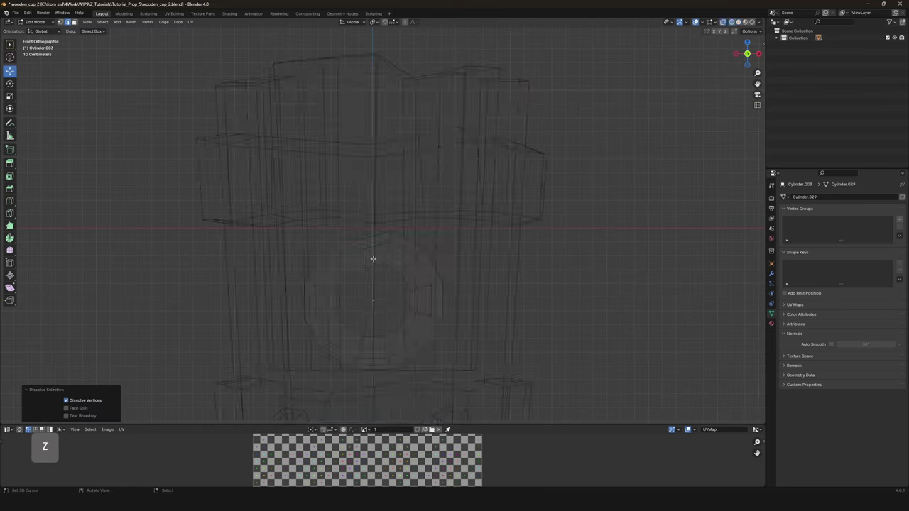
{"action": "middle_click_drag", "start_coordinate": [368, 257], "coordinate": [360, 281], "text": "shift"}
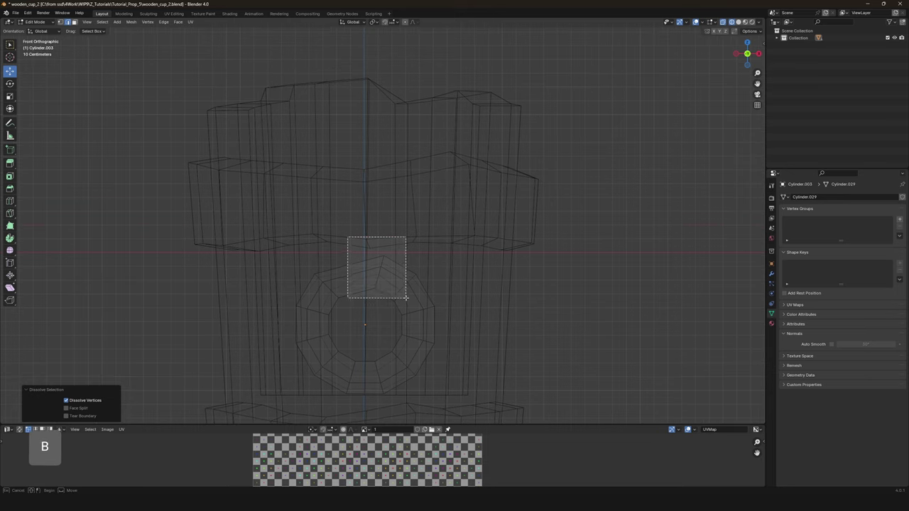
{"action": "left_click_drag", "start_coordinate": [406, 297], "coordinate": [406, 297]}
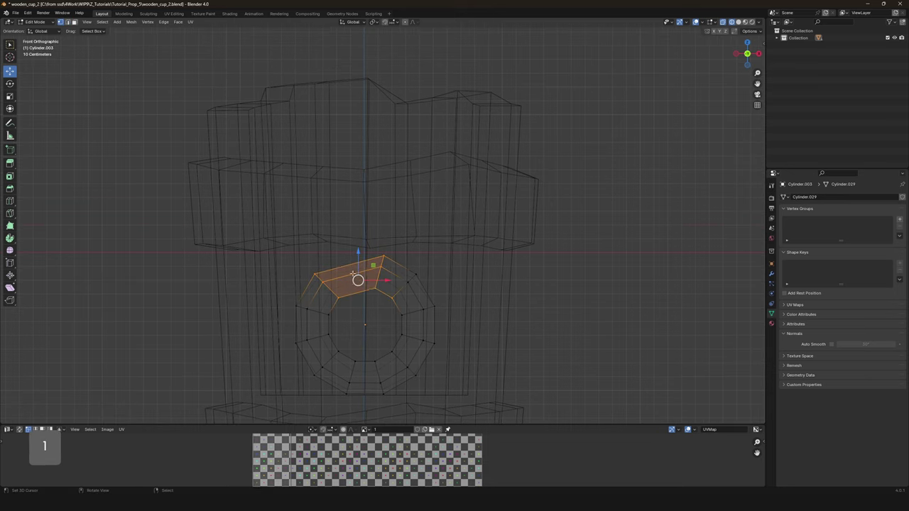
{"action": "key", "text": "shift+z"}
Select the cup body in Edit Mode and view it from the top.
{"action": "key", "text": "Tab"}
{"action": "left_click", "coordinate": [419, 277]}
{"action": "key", "text": "Tab"}
{"action": "key", "text": "a"}
{"action": "mouse_move", "coordinate": [419, 277]}
{"action": "middle_mouse_down"}
{"action": "mouse_move", "coordinate": [483, 310]}
{"action": "mouse_move", "coordinate": [412, 274]}
{"action": "middle_mouse_up"}
{"action": "key", "text": "shift+z"}
{"action": "key", "text": "shift+z"}
{"action": "left_click", "coordinate": [403, 296]}
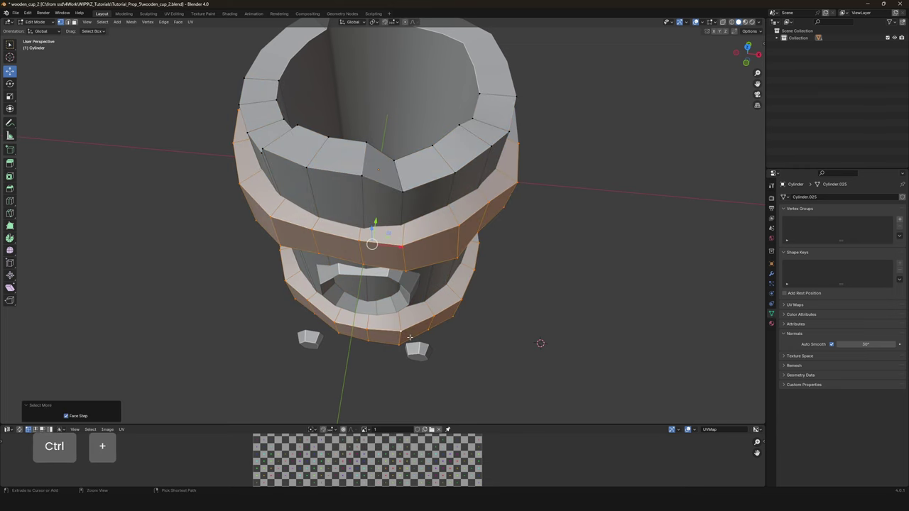
{"action": "key", "text": "KP_7"}
Box-select the bottom rim vertices and widen them along the X axis.
{"action": "key", "text": "shift+z"}
{"action": "key", "text": "shift+z"}
{"action": "key", "text": "b"}
Clear the rim selection and switch to the round panel object.
{"action": "key", "text": "shift+z"}
{"action": "left_click_drag", "start_coordinate": [290, 253], "coordinate": [457, 274]}
{"action": "key", "text": "s"}
{"action": "key", "text": "x"}
{"action": "left_click", "coordinate": [384, 250]}
{"action": "key", "text": "shift+z"}
{"action": "mouse_move", "coordinate": [368, 235]}
{"action": "middle_mouse_down"}
{"action": "mouse_move", "coordinate": [376, 227]}
{"action": "mouse_move", "coordinate": [419, 250]}
{"action": "middle_mouse_up"}
{"action": "key", "text": "alt+a"}
{"action": "key", "text": "KP_7"}
{"action": "key", "text": "shift+z"}
{"action": "key", "text": "Tab"}
{"action": "left_click", "coordinate": [375, 225]}
{"action": "left_click", "coordinate": [370, 184]}
{"action": "key", "text": "shift+z"}
{"action": "middle_click_drag", "start_coordinate": [371, 184], "coordinate": [379, 272]}
Select the ring's edge loop and enlarge it slightly in front view.
{"action": "key", "text": "Tab"}
{"action": "left_click", "coordinate": [379, 272], "text": "alt+shift"}
{"action": "key", "text": "KP_1"}
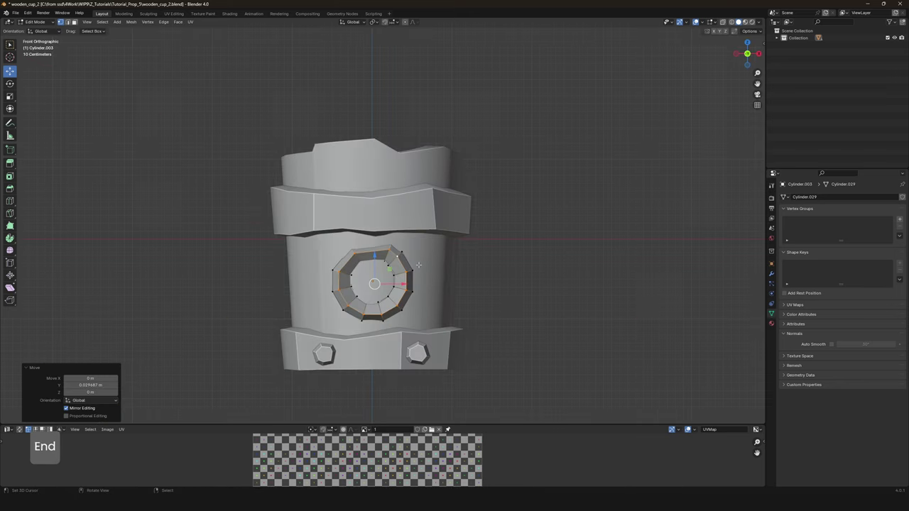
{"action": "scroll", "coordinate": [377, 254], "scroll_direction": "up", "scroll_amount": 2}
{"action": "left_click", "coordinate": [469, 265]}
{"action": "middle_click_drag", "start_coordinate": [469, 265], "coordinate": [383, 303]}
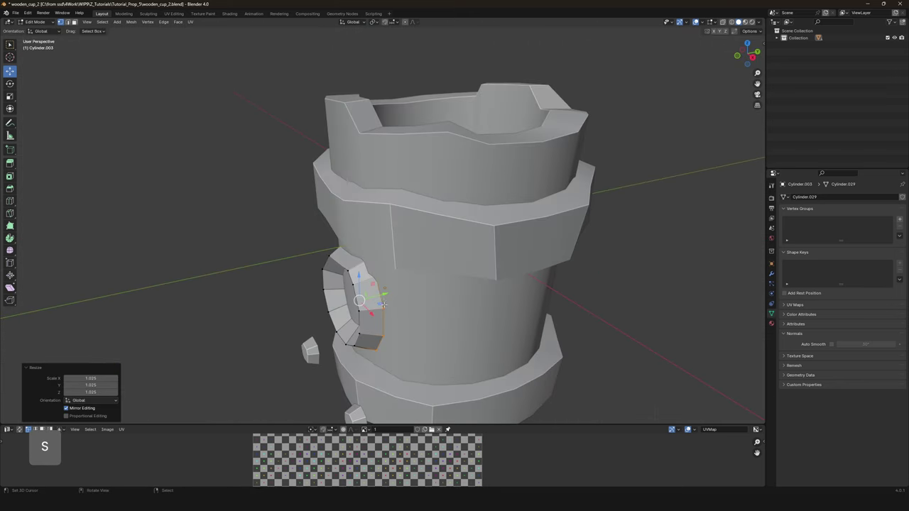
{"action": "key", "text": "Tab"}
Select an outer vertex of the cup body in top view and try nudging it.
{"action": "left_click", "coordinate": [422, 310]}
{"action": "key", "text": "KP_7"}
{"action": "key", "text": "shift+z"}
{"action": "key", "text": "Tab"}
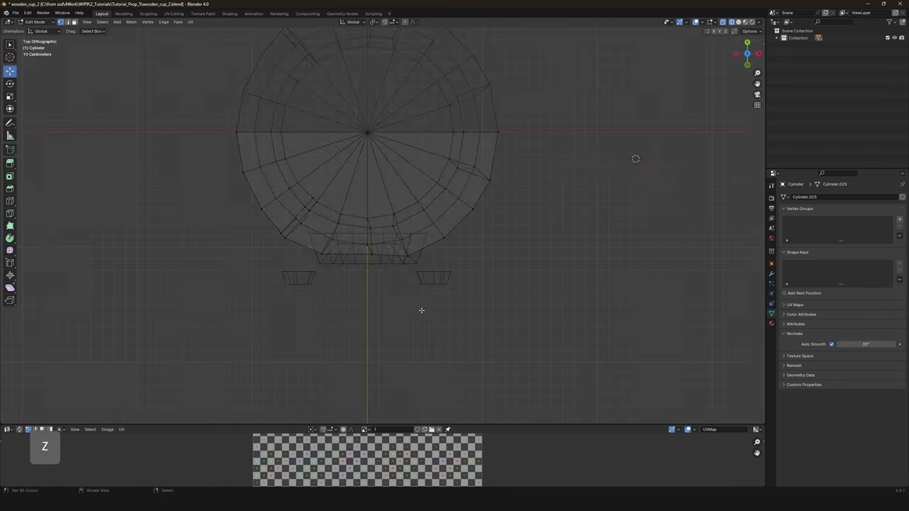
{"action": "left_click", "coordinate": [471, 246]}
{"action": "key", "text": "g"}
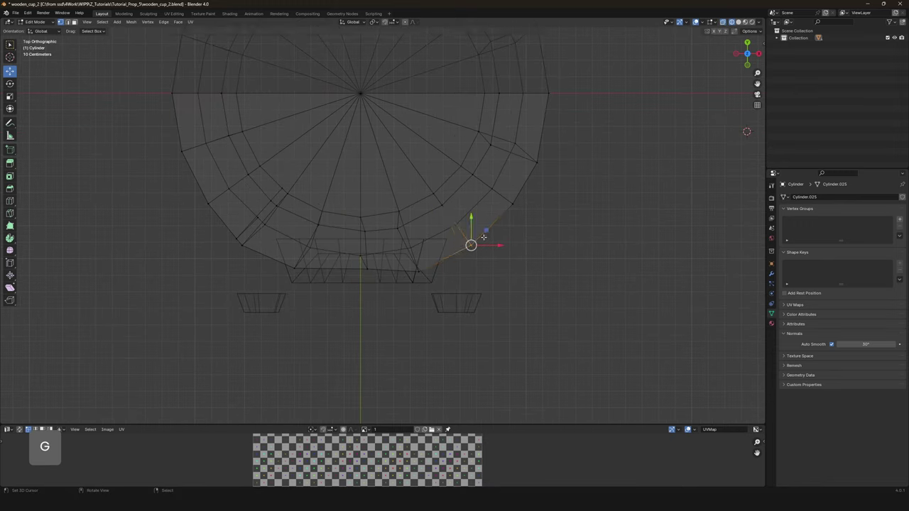
{"action": "right_click", "coordinate": [486, 239]}
{"action": "key", "text": "shift+z"}
{"action": "middle_click_drag", "start_coordinate": [486, 240], "coordinate": [515, 226]}
{"action": "key", "text": "KP_7"}
Move a few vertices on the left of the outline to make it irregular.
{"action": "key", "text": "shift+z"}
{"action": "key", "text": "b"}
{"action": "key", "text": "shift+z"}
{"action": "key", "text": "shift+z"}
{"action": "left_click_drag", "start_coordinate": [209, 223], "coordinate": [275, 256]}
{"action": "key", "text": "g"}
{"action": "right_click", "coordinate": [277, 261]}
{"action": "key", "text": "shift+z"}
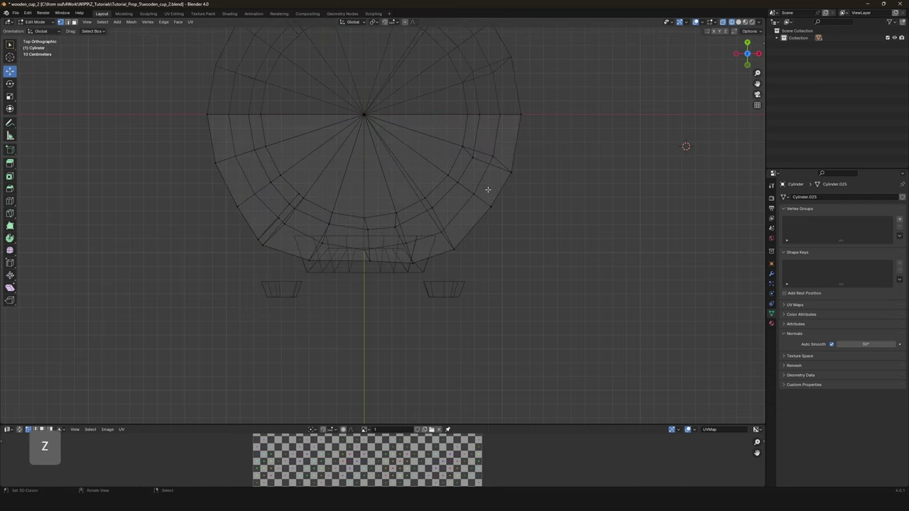
{"action": "left_click", "coordinate": [523, 221]}
{"action": "left_click_drag", "start_coordinate": [128, 137], "coordinate": [275, 175]}
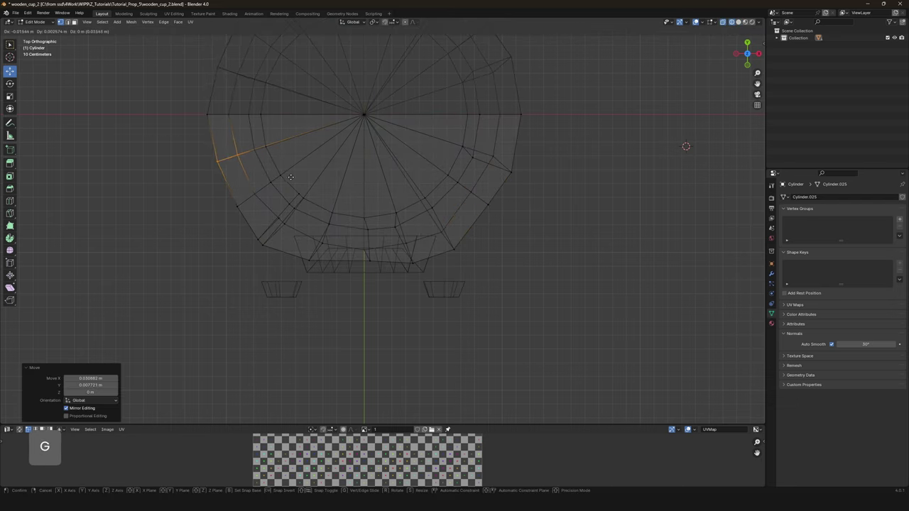
{"action": "key", "text": "shift+z"}
{"action": "mouse_move", "coordinate": [309, 239]}
{"action": "middle_mouse_down"}
{"action": "mouse_move", "coordinate": [501, 331]}
{"action": "mouse_move", "coordinate": [457, 252]}
{"action": "mouse_move", "coordinate": [478, 308]}
{"action": "mouse_move", "coordinate": [398, 233]}
{"action": "middle_mouse_up"}
Leave the cup body and resume editing the round panel in see-through shading.
{"action": "key", "text": "Tab"}
{"action": "key", "text": "shift+z"}
{"action": "key", "text": "Tab"}
{"action": "key", "text": "shift+z"}
{"action": "key", "text": "shift+z"}
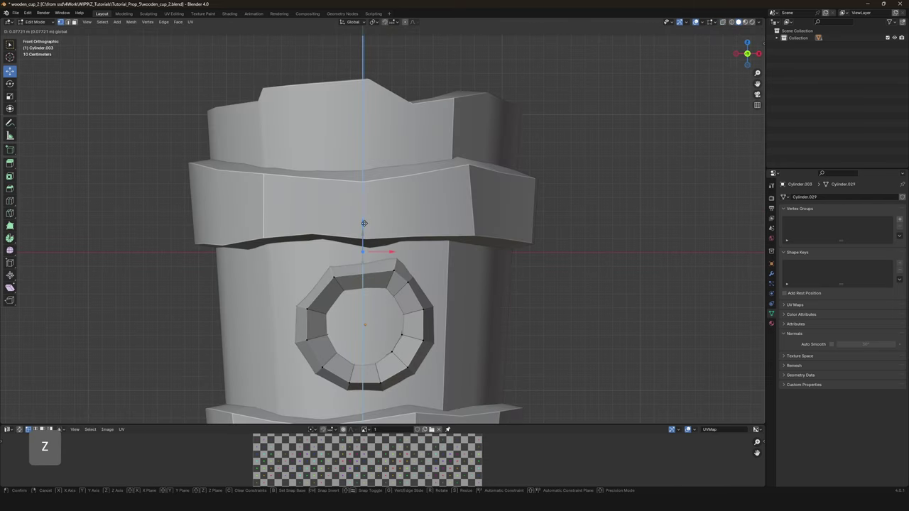
Finish raising the ring and check its depth from an orbited front view.
{"action": "left_click", "coordinate": [364, 223]}
{"action": "middle_click_drag", "start_coordinate": [401, 274], "coordinate": [341, 292], "text": "shift"}
{"action": "scroll", "coordinate": [372, 270], "scroll_direction": "down", "scroll_amount": 2, "text": "shift"}
{"action": "left_click_drag", "start_coordinate": [348, 296], "coordinate": [336, 292]}
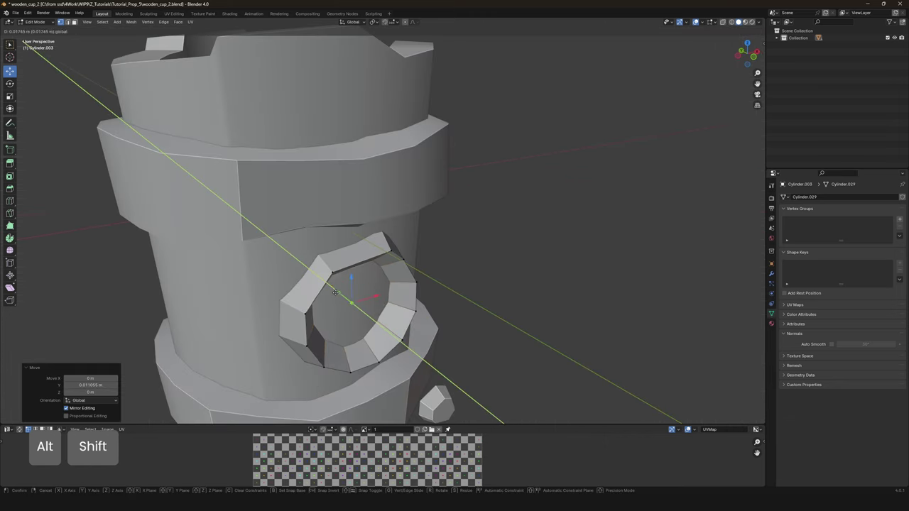
{"action": "middle_click_drag", "start_coordinate": [338, 292], "coordinate": [397, 284], "text": "alt"}
{"action": "key", "text": "Tab"}
{"action": "key", "text": "shift+z"}
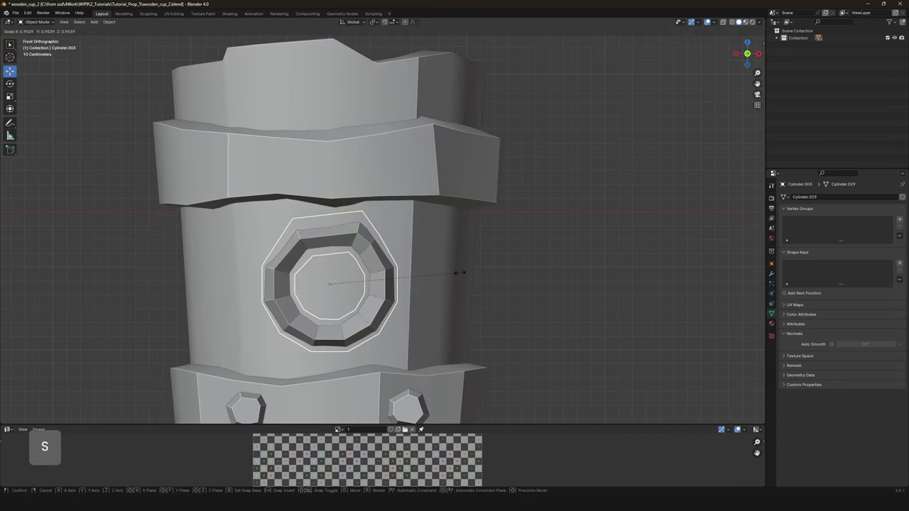
{"action": "left_click", "coordinate": [460, 272]}
{"action": "scroll", "coordinate": [400, 355], "scroll_direction": "down", "scroll_amount": 5}
{"action": "scroll", "coordinate": [383, 262], "scroll_direction": "up", "scroll_amount": 3}
Return to Edit Mode on the ring mesh, toggling the selection along the way.
{"action": "key", "text": "Tab"}
{"action": "key", "text": "a"}
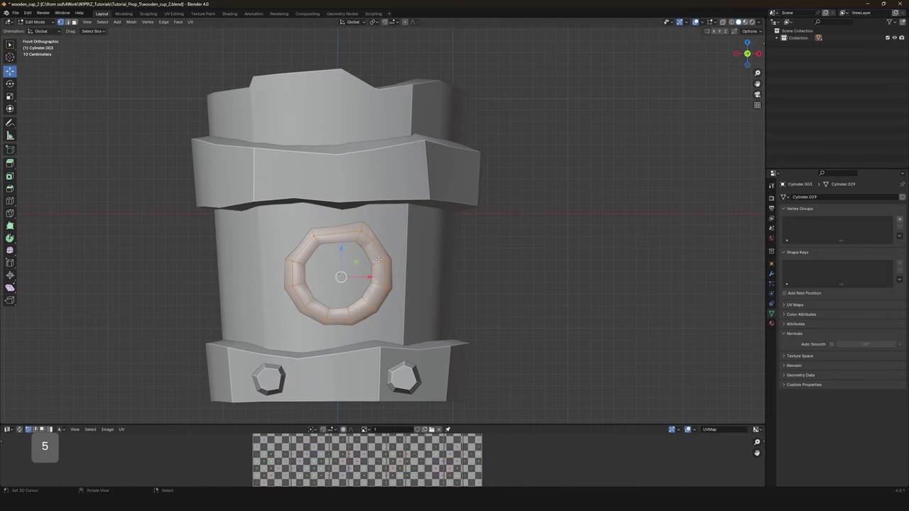
{"action": "key", "text": "Tab"}
{"action": "key", "text": "a"}
{"action": "scroll", "coordinate": [398, 291], "scroll_direction": "up", "scroll_amount": 2}
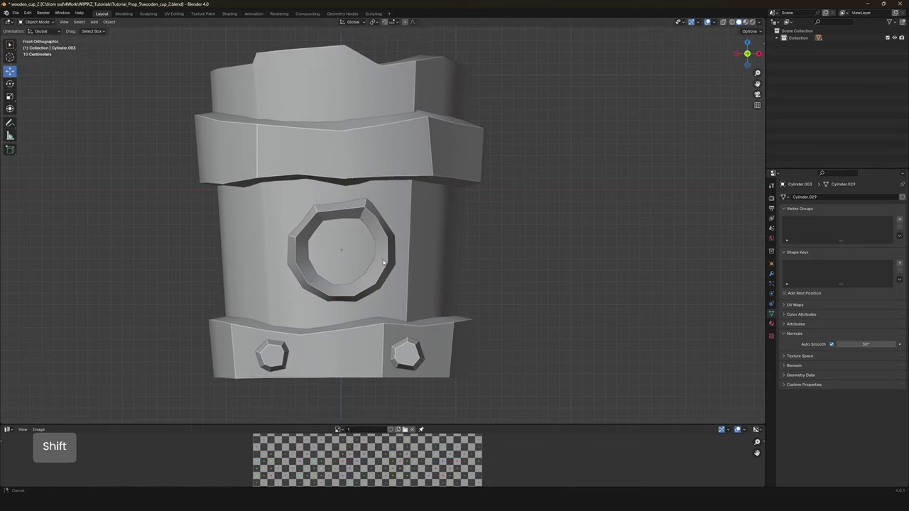
{"action": "key", "text": "Tab"}
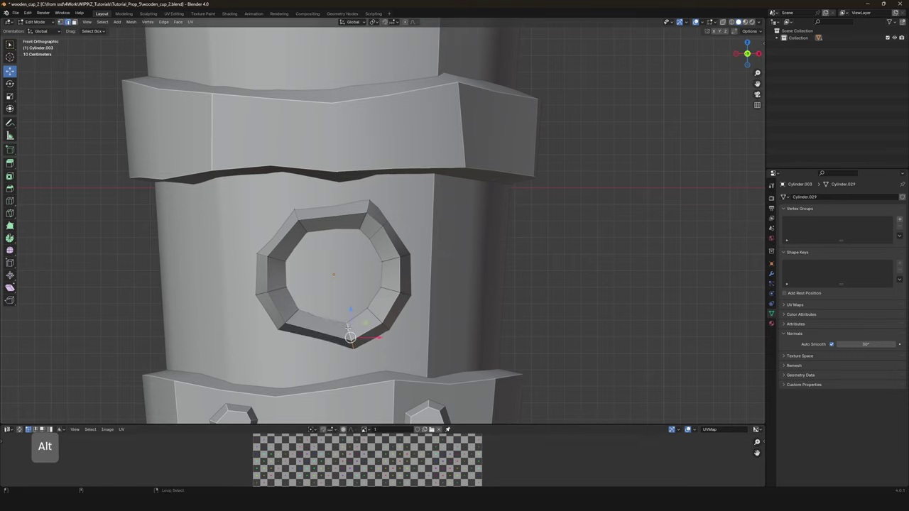
Narrow the ring's lower edge loop along X and tilt its lower-left edge.
{"action": "left_click", "coordinate": [350, 334], "text": "alt"}
{"action": "key", "text": "s"}
{"action": "key", "text": "x"}
{"action": "left_click", "coordinate": [306, 305]}
{"action": "left_click", "coordinate": [287, 316]}
{"action": "key", "text": "g"}
{"action": "key", "text": "r"}
{"action": "left_click", "coordinate": [291, 311]}
{"action": "scroll", "coordinate": [303, 278], "scroll_direction": "up", "scroll_amount": 2, "text": "shift"}
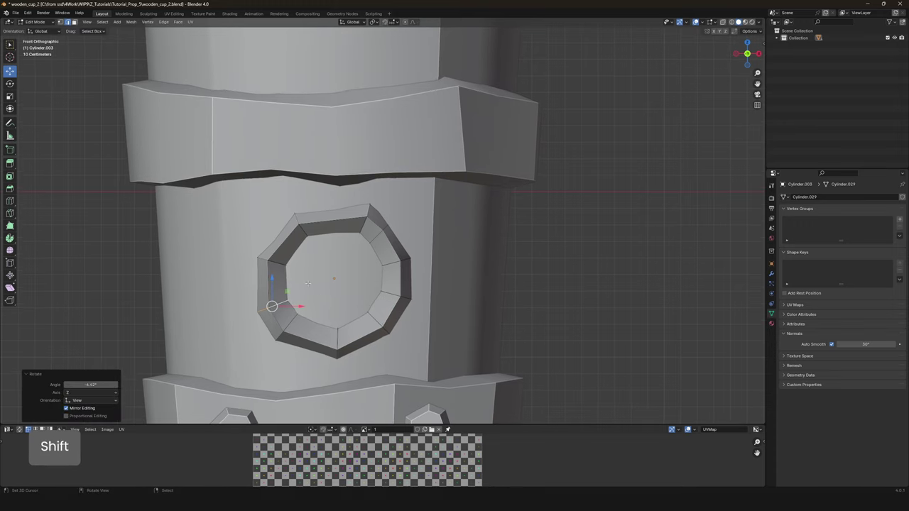
In vertex mode, nudge a few upper-rim vertices of the ring to make it lopsided.
{"action": "left_click", "coordinate": [303, 199]}
{"action": "key", "text": "1"}
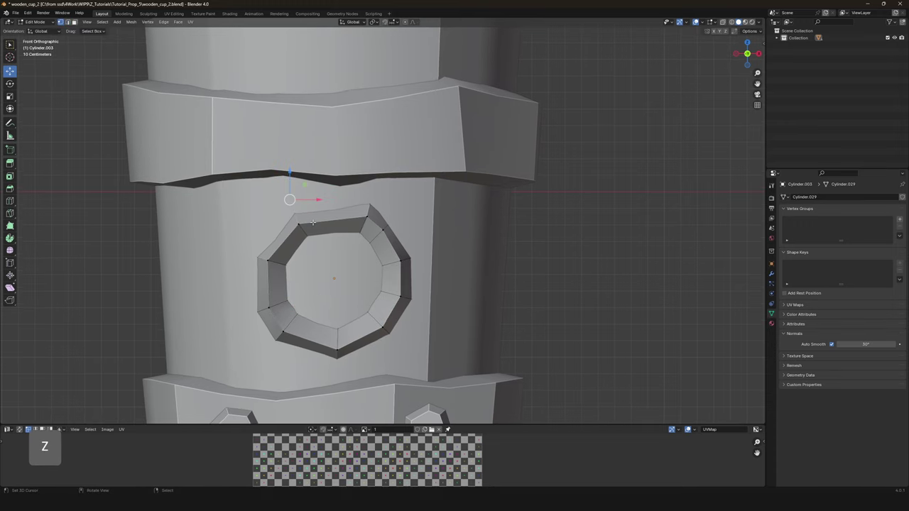
{"action": "key", "text": "g"}
{"action": "left_click", "coordinate": [266, 247]}
{"action": "key", "text": "g"}
{"action": "left_click", "coordinate": [254, 246]}
{"action": "key", "text": "g"}
{"action": "left_click", "coordinate": [315, 276]}
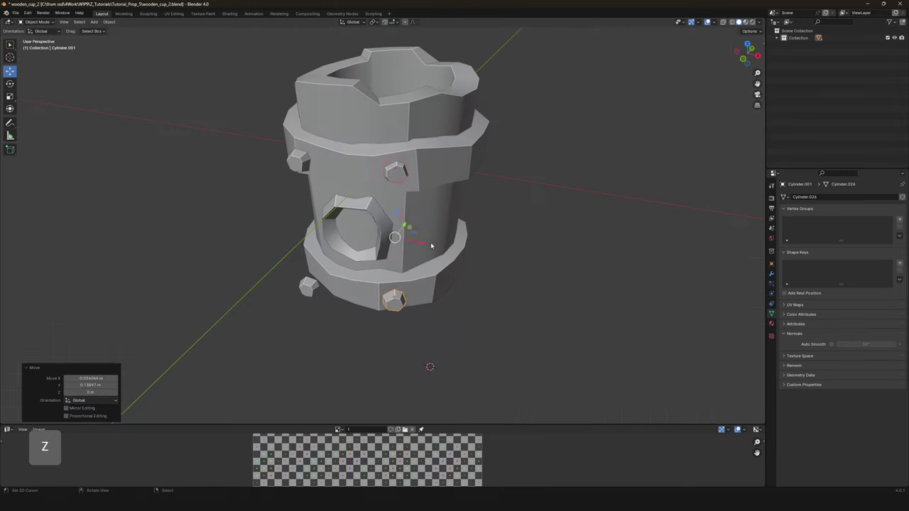
Twist a lower-band bolt slightly around Z and shift its position.
{"action": "left_click", "coordinate": [394, 299]}
{"action": "middle_click_drag", "start_coordinate": [417, 313], "coordinate": [436, 280]}
{"action": "key", "text": "r"}
{"action": "key", "text": "z"}
{"action": "left_click", "coordinate": [448, 237]}
{"action": "key", "text": "g"}
{"action": "left_click", "coordinate": [450, 241]}
Tilt the bolt further with a trackball rotation and repeat the last transform.
{"action": "middle_click_drag", "start_coordinate": [450, 241], "coordinate": [484, 304]}
{"action": "key", "text": "r"}
{"action": "left_click", "coordinate": [480, 307]}
{"action": "key", "text": "r"}
{"action": "key", "text": "r"}
{"action": "left_click", "coordinate": [485, 309]}
{"action": "key", "text": "shift+r"}
Twist the upper-band bolt Cylinder.004 around the Z axis.
{"action": "scroll", "coordinate": [426, 284], "scroll_direction": "down", "scroll_amount": 5}
{"action": "key", "text": "a"}
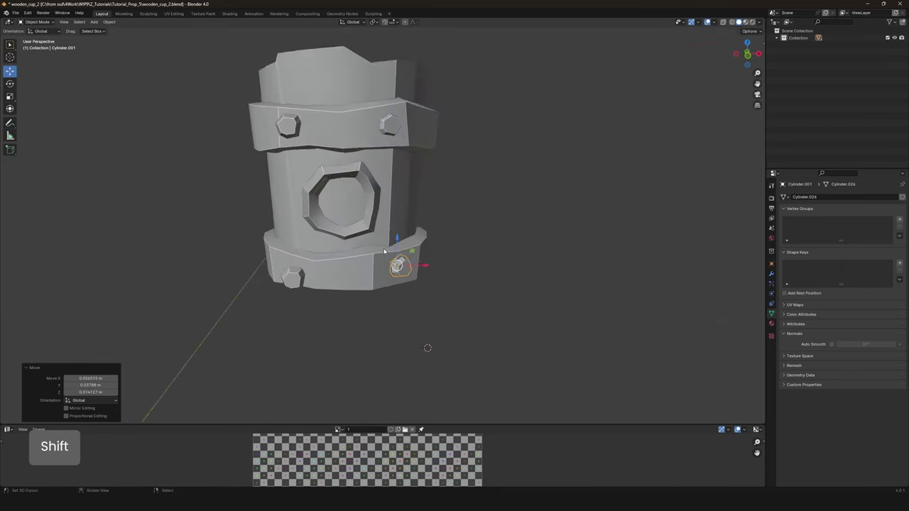
{"action": "key", "text": "KP_1"}
{"action": "middle_click_drag", "start_coordinate": [404, 298], "coordinate": [426, 199]}
{"action": "left_click", "coordinate": [360, 231]}
{"action": "key", "text": "r"}
{"action": "key", "text": "z"}
{"action": "left_click", "coordinate": [413, 233]}
{"action": "key", "text": "KP_1"}
{"action": "left_click", "coordinate": [424, 187]}
Duplicate the bolt, then place and rotate the copy on the band in top view.
{"action": "key", "text": "shift+d"}
{"action": "key", "text": "KP_7"}
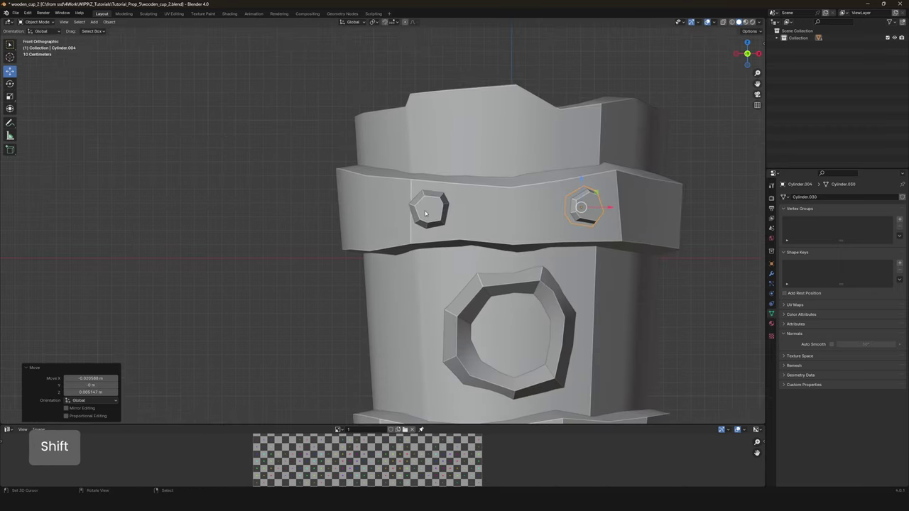
{"action": "left_click", "coordinate": [479, 213]}
{"action": "key", "text": "r"}
{"action": "left_click", "coordinate": [486, 214]}
Select bolt Cylinder.002 and move it to a new spot.
{"action": "scroll", "coordinate": [486, 214], "scroll_direction": "down", "scroll_amount": 5}
{"action": "key", "text": "a"}
{"action": "middle_click_drag", "start_coordinate": [455, 249], "coordinate": [426, 298]}
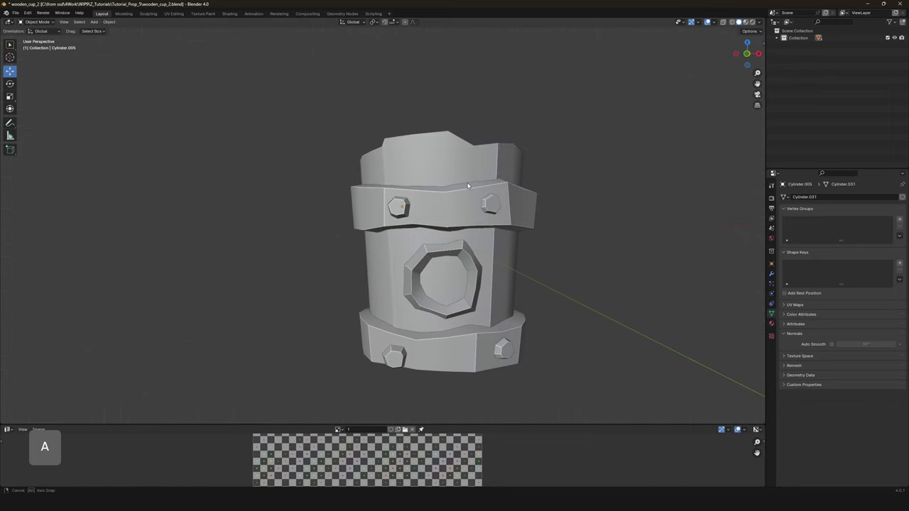
{"action": "key", "text": "KP_1"}
{"action": "left_click", "coordinate": [395, 332]}
{"action": "middle_click_drag", "start_coordinate": [395, 331], "coordinate": [405, 270]}
{"action": "key", "text": "KP_7"}
{"action": "key", "text": "g"}
{"action": "left_click", "coordinate": [397, 256]}
Shift Cylinder.002 again along Y and give it a slight rotation.
{"action": "key", "text": "z"}
{"action": "key", "text": "g"}
{"action": "middle_click_drag", "start_coordinate": [437, 244], "coordinate": [451, 185]}
{"action": "left_click", "coordinate": [463, 249]}
{"action": "key", "text": "r"}
{"action": "left_click", "coordinate": [438, 229]}
Select the cup body, briefly enter and leave Edit Mode, then bring up the Add menu.
{"action": "scroll", "coordinate": [438, 228], "scroll_direction": "down", "scroll_amount": 4}
{"action": "middle_click_drag", "start_coordinate": [438, 228], "coordinate": [417, 302]}
{"action": "key", "text": "KP_1"}
{"action": "scroll", "coordinate": [426, 298], "scroll_direction": "down", "scroll_amount": 3}
{"action": "left_click", "coordinate": [428, 297]}
{"action": "scroll", "coordinate": [425, 306], "scroll_direction": "up", "scroll_amount": 2}
{"action": "key", "text": "Tab"}
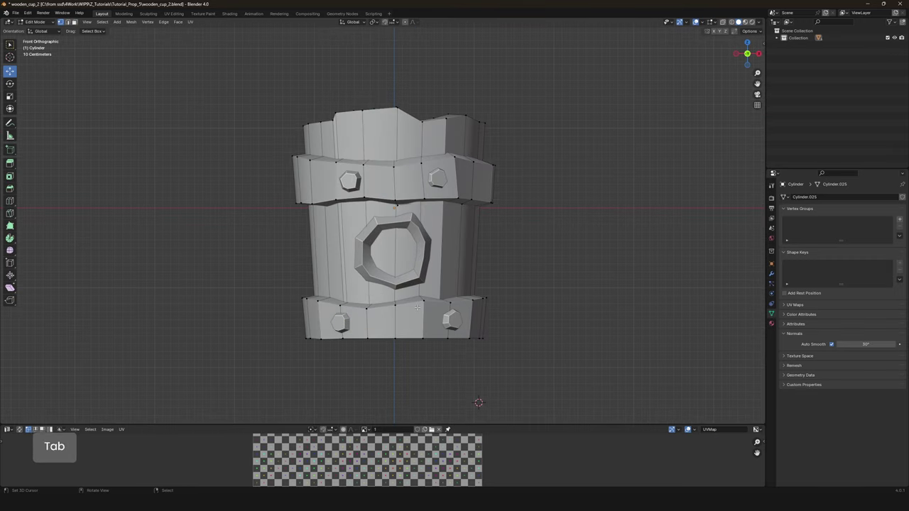
{"action": "key", "text": "Tab"}
{"action": "scroll", "coordinate": [452, 317], "scroll_direction": "down", "scroll_amount": 2}
{"action": "scroll", "coordinate": [452, 318], "scroll_direction": "down", "scroll_amount": 3, "text": "ctrl"}
{"action": "scroll", "coordinate": [425, 220], "scroll_direction": "up", "scroll_amount": 2, "text": "shift"}
{"action": "key", "text": "shift+a"}
Add a plane at the origin, scale it down and move it beside the cup.
{"action": "left_click", "coordinate": [454, 213]}
{"action": "key", "text": "alt+g"}
{"action": "key", "text": "shift+z"}
{"action": "key", "text": "s"}
{"action": "left_click", "coordinate": [392, 254]}
{"action": "key", "text": "g"}
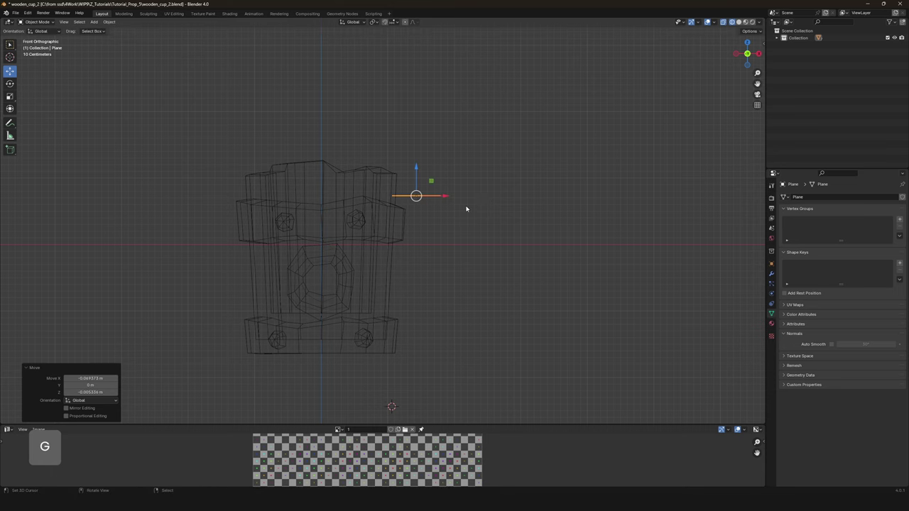
{"action": "key", "text": "Tab"}
Delete the plane's extra geometry to leave one edge, positioned in front view.
{"action": "middle_click_drag", "start_coordinate": [469, 211], "coordinate": [439, 230]}
{"action": "key", "text": "x"}
{"action": "left_click", "coordinate": [452, 153]}
{"action": "key", "text": "a"}
{"action": "key", "text": "KP_End"}
{"action": "scroll", "coordinate": [452, 187], "scroll_direction": "up", "scroll_amount": 1}
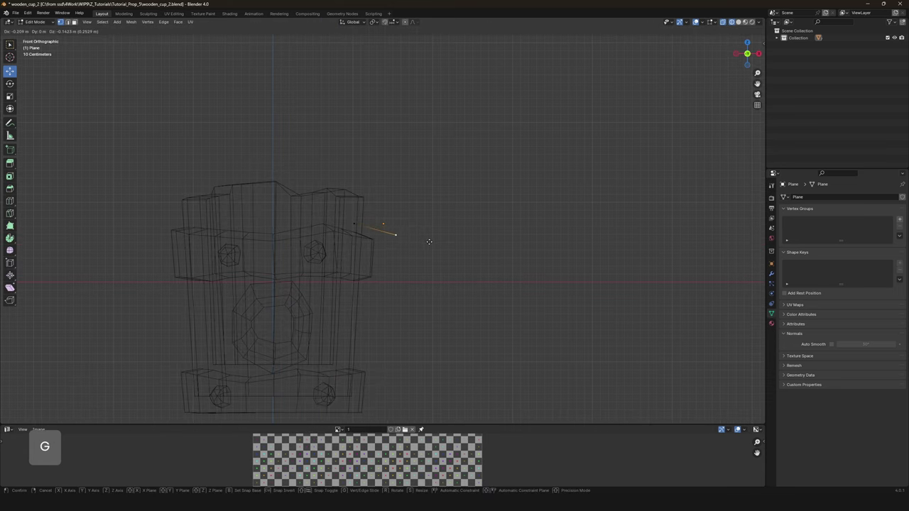
{"action": "left_click", "coordinate": [427, 239]}
{"action": "key", "text": "g"}
{"action": "left_click", "coordinate": [411, 236]}
{"action": "key", "text": "shift+z"}
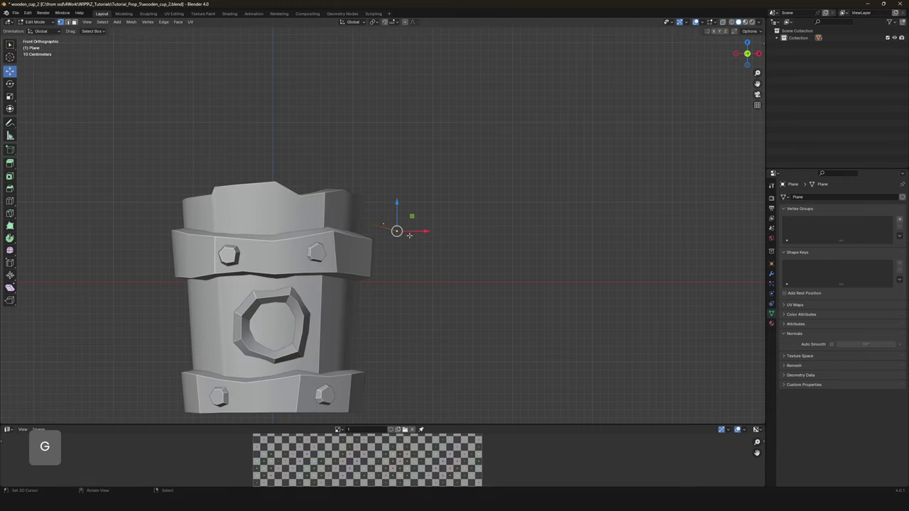
Extrude the first handle vertices and lower one to start the profile.
{"action": "left_click", "coordinate": [470, 261]}
{"action": "right_click", "coordinate": [444, 240], "text": "shift"}
{"action": "middle_click_drag", "start_coordinate": [444, 239], "coordinate": [437, 209], "text": "shift"}
{"action": "key", "text": "shift+z"}
{"action": "key", "text": "shift+z"}
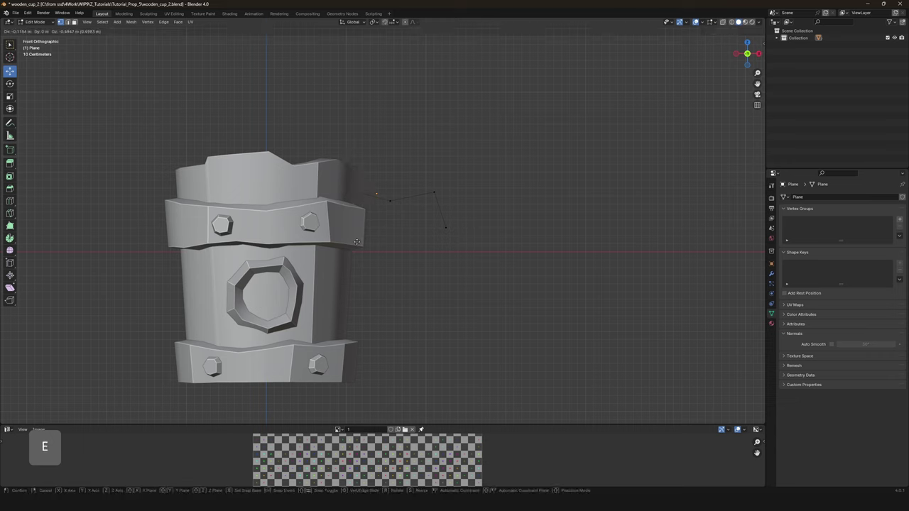
{"action": "key", "text": "g"}
{"action": "left_click", "coordinate": [387, 243]}
{"action": "key", "text": "shift+z"}
{"action": "key", "text": "shift+z"}
{"action": "key", "text": "x"}
{"action": "right_click", "coordinate": [438, 233]}
{"action": "key", "text": "shift+z"}
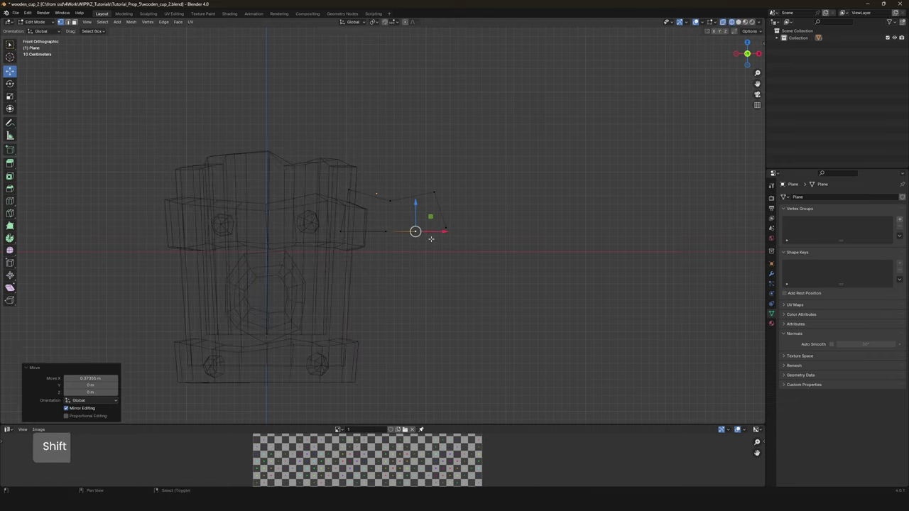
{"action": "scroll", "coordinate": [416, 229], "scroll_direction": "up", "scroll_amount": 2}
{"action": "key", "text": "g"}
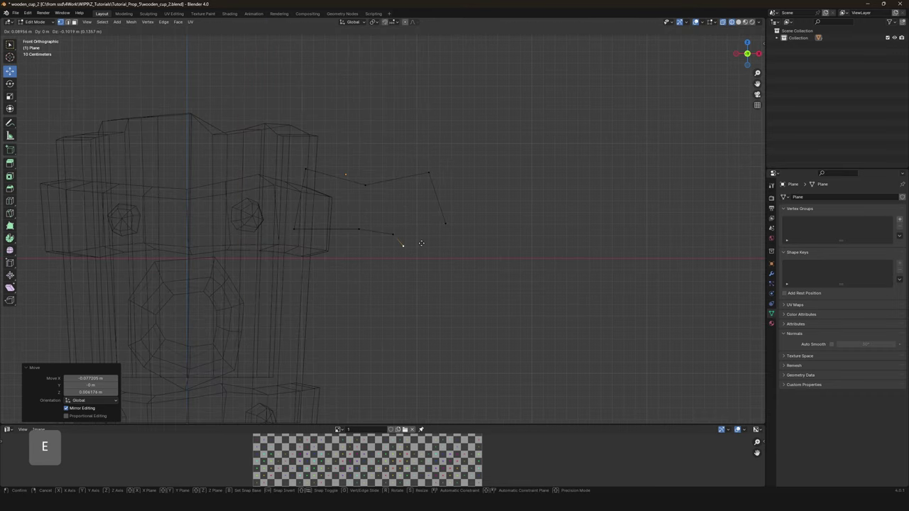
{"action": "left_click", "coordinate": [421, 242]}
Extrude a vertex down-left and slide an outline vertex left along X.
{"action": "middle_click_drag", "start_coordinate": [421, 243], "coordinate": [402, 253], "text": "shift"}
{"action": "left_click", "coordinate": [426, 233]}
{"action": "left_click", "coordinate": [457, 235]}
{"action": "key", "text": "e"}
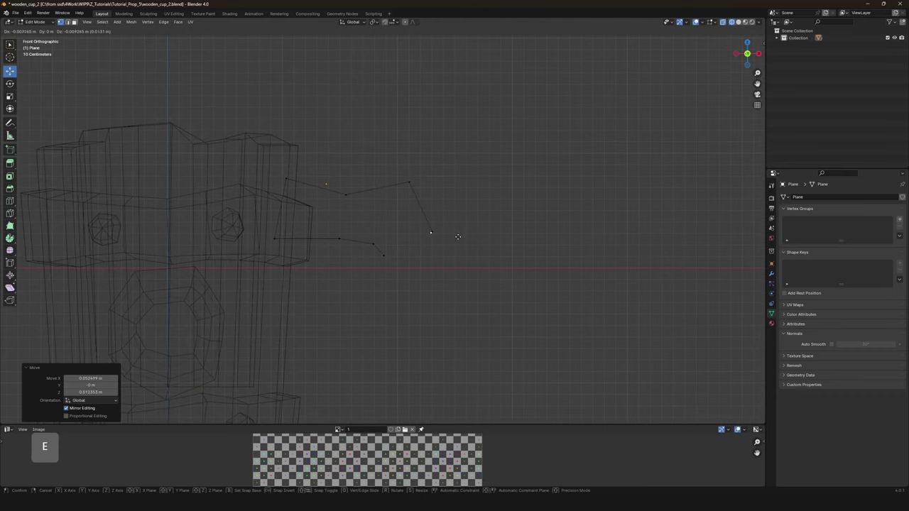
{"action": "left_click", "coordinate": [448, 246]}
{"action": "left_click", "coordinate": [419, 242]}
{"action": "left_click_drag", "start_coordinate": [440, 246], "coordinate": [353, 246], "text": "shift"}
Box-select the outline's end vertex and extrude another vertex from it.
{"action": "key", "text": "a"}
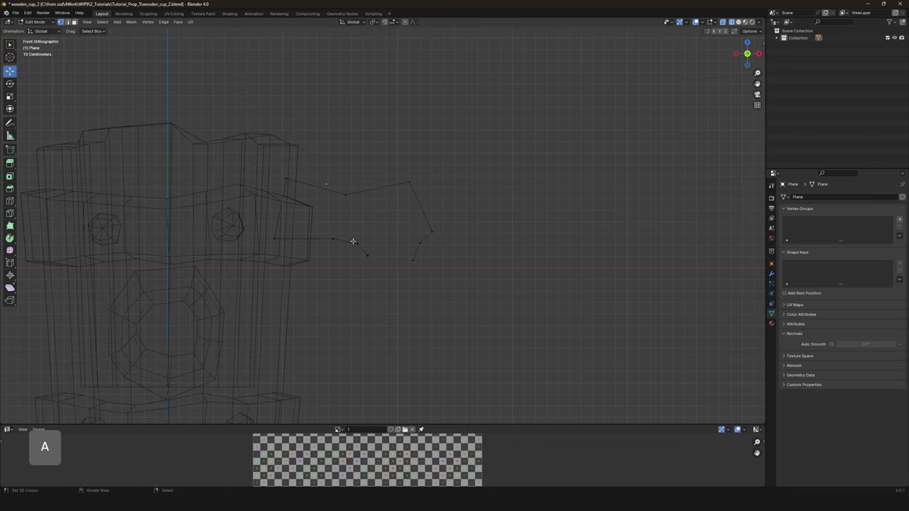
{"action": "middle_click_drag", "start_coordinate": [388, 274], "coordinate": [377, 224], "text": "shift"}
{"action": "key", "text": "b"}
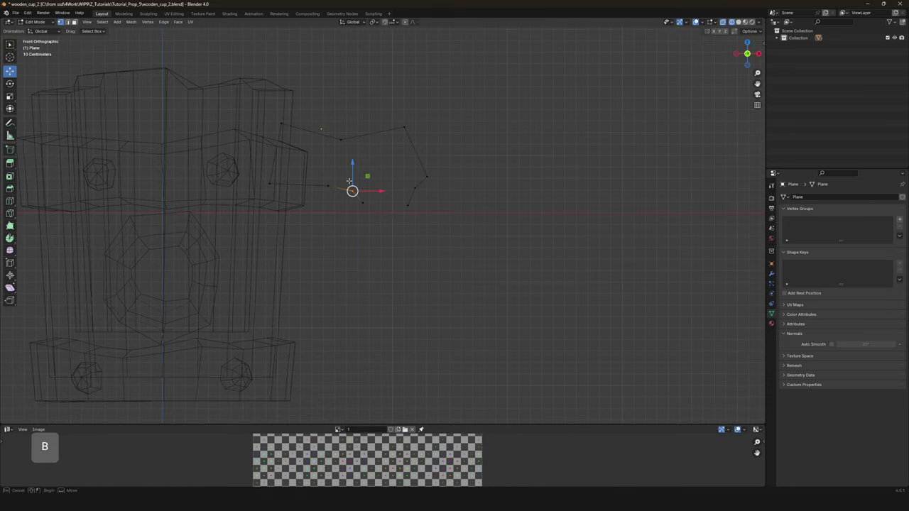
{"action": "left_click_drag", "start_coordinate": [353, 190], "coordinate": [397, 177]}
{"action": "middle_click_drag", "start_coordinate": [399, 199], "coordinate": [396, 189], "text": "shift"}
{"action": "key", "text": "b"}
{"action": "left_click_drag", "start_coordinate": [396, 189], "coordinate": [426, 213]}
{"action": "middle_click_drag", "start_coordinate": [434, 217], "coordinate": [431, 198], "text": "shift"}
{"action": "left_click_drag", "start_coordinate": [353, 174], "coordinate": [362, 182]}
{"action": "scroll", "coordinate": [366, 186], "scroll_direction": "down", "scroll_amount": 2}
{"action": "middle_click_drag", "start_coordinate": [376, 206], "coordinate": [380, 193], "text": "shift"}
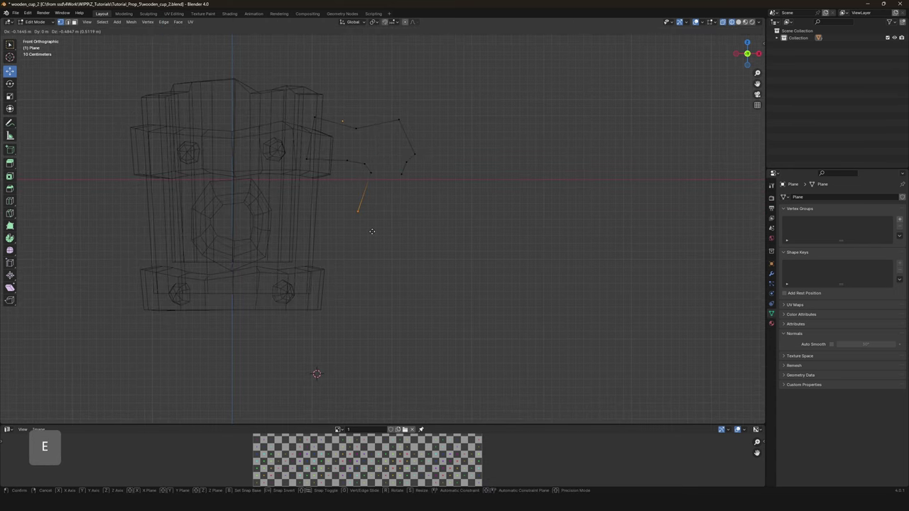
{"action": "left_click", "coordinate": [372, 231]}
{"action": "key", "text": "e"}
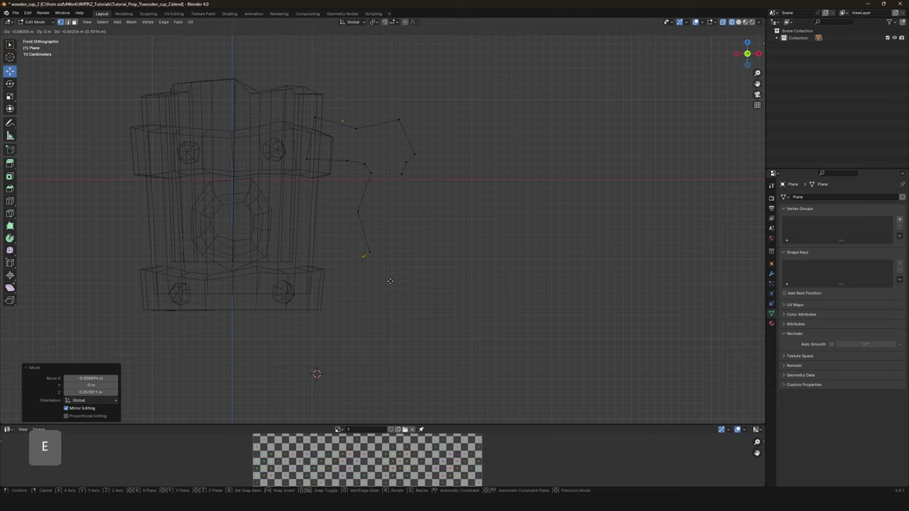
{"action": "key", "text": "ctrl+z"}
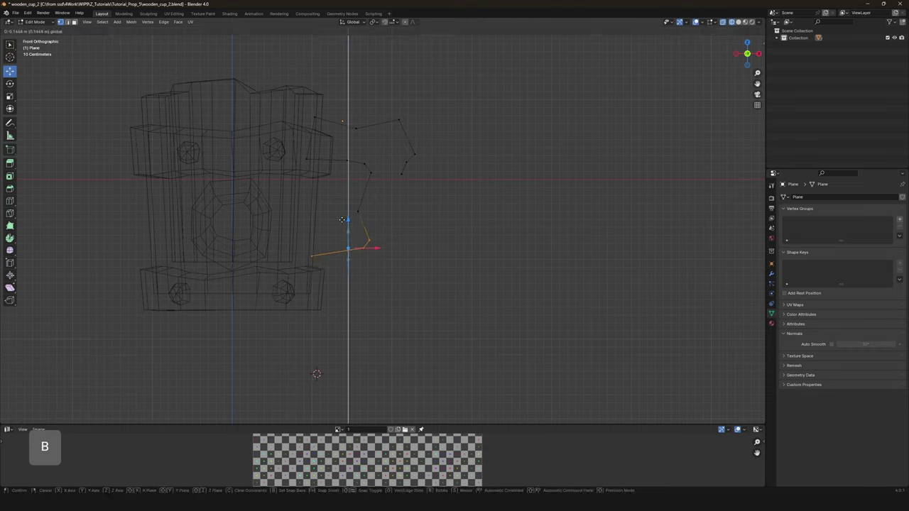
{"action": "left_click", "coordinate": [342, 210]}
Shift the top-right outline vertices slightly along the X axis.
{"action": "key", "text": "b"}
{"action": "left_click_drag", "start_coordinate": [398, 244], "coordinate": [425, 163]}
{"action": "key", "text": "alt+a"}
{"action": "middle_click_drag", "start_coordinate": [410, 239], "coordinate": [423, 186], "text": "shift"}
{"action": "left_click", "coordinate": [400, 132], "text": "shift"}
{"action": "key", "text": "g"}
{"action": "key", "text": "x"}
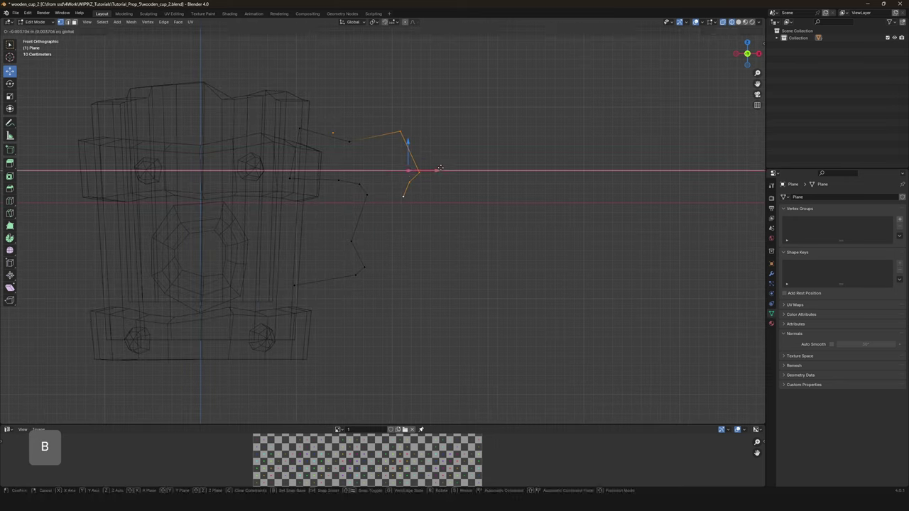
{"action": "left_click", "coordinate": [398, 186]}
{"action": "key", "text": "q"}
{"action": "key", "text": "alt+a"}
Extrude new vertices downward to continue the handle outline's lower part.
{"action": "key", "text": "b"}
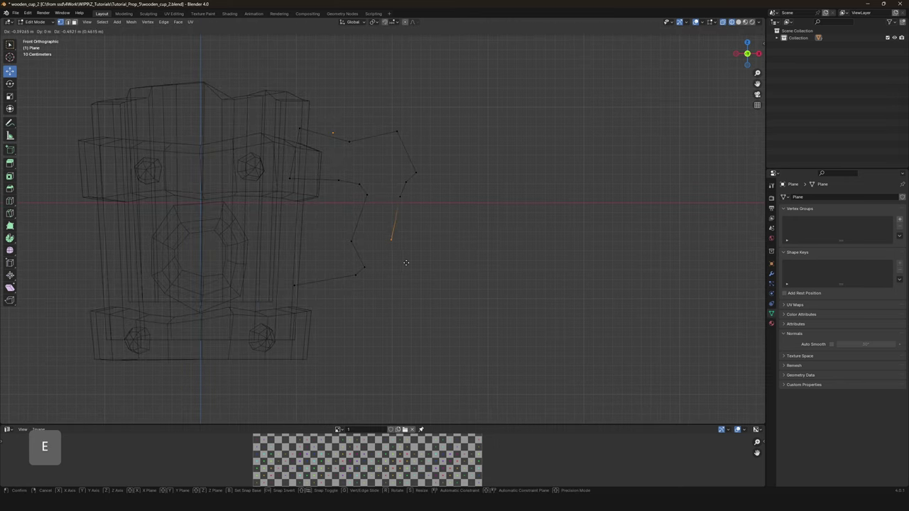
{"action": "left_click", "coordinate": [403, 263]}
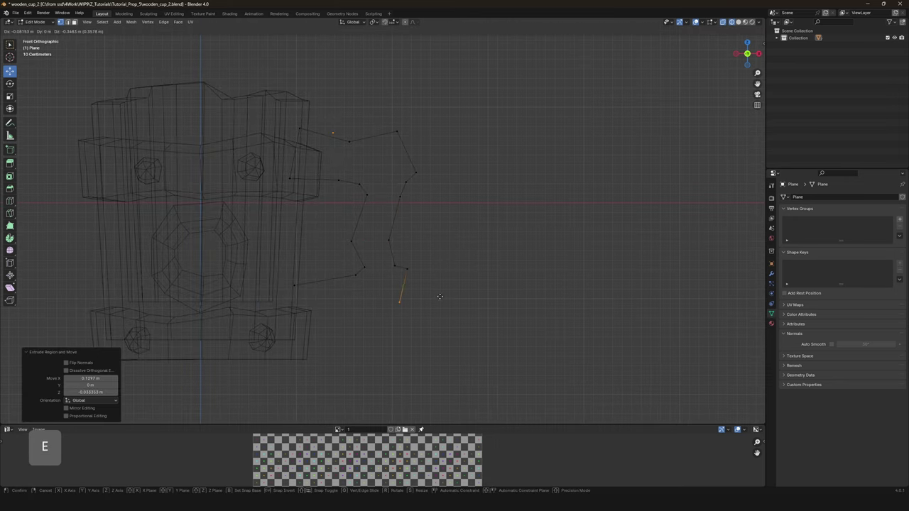
{"action": "left_click", "coordinate": [434, 297]}
{"action": "key", "text": "g"}
{"action": "left_click", "coordinate": [426, 302]}
{"action": "middle_click_drag", "start_coordinate": [421, 313], "coordinate": [424, 294], "text": "shift"}
{"action": "key", "text": "g"}
{"action": "left_click", "coordinate": [424, 294]}
{"action": "key", "text": "e"}
{"action": "left_click", "coordinate": [411, 299]}
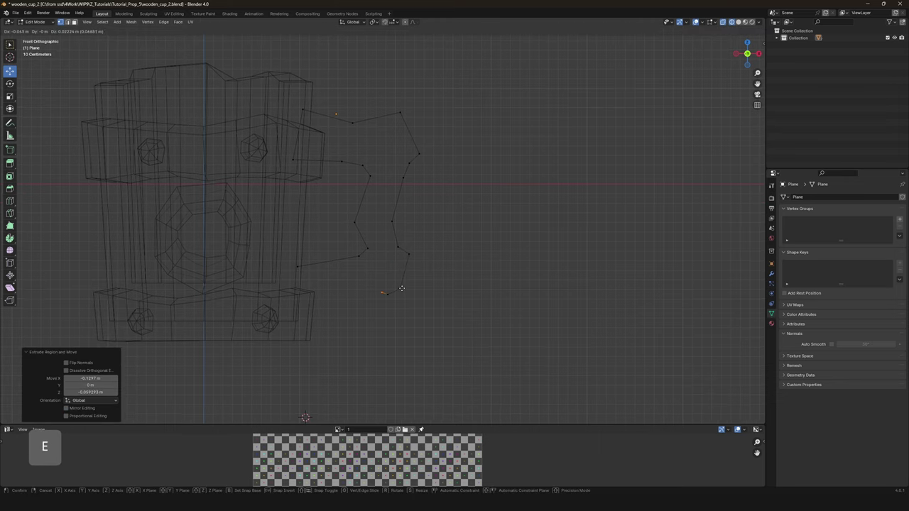
{"action": "left_click", "coordinate": [325, 304]}
Check the outline's vertices in wireframe, undoing an accidental dissolve.
{"action": "key", "text": "a"}
{"action": "scroll", "coordinate": [355, 294], "scroll_direction": "down", "scroll_amount": 5}
{"action": "key", "text": "shift+z"}
{"action": "scroll", "coordinate": [417, 240], "scroll_direction": "up", "scroll_amount": 8}
{"action": "key", "text": "ctrl+r"}
{"action": "key", "text": "a"}
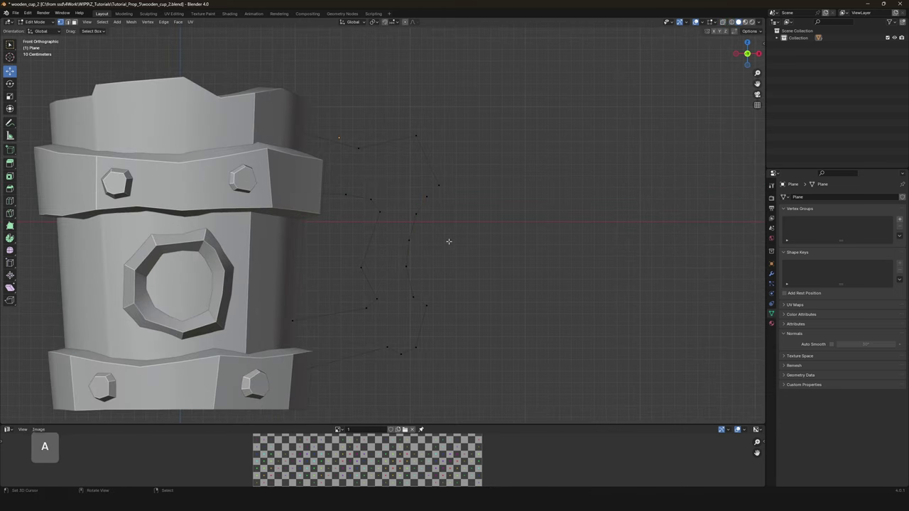
{"action": "left_click", "coordinate": [373, 205]}
{"action": "left_click", "coordinate": [374, 299]}
{"action": "scroll", "coordinate": [383, 284], "scroll_direction": "down", "scroll_amount": 3}
{"action": "key", "text": "a"}
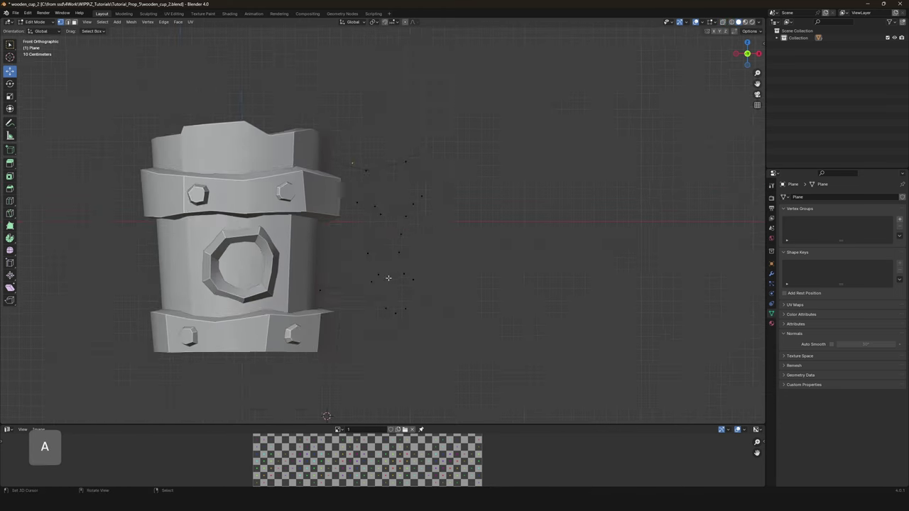
{"action": "key", "text": "shift+z"}
{"action": "scroll", "coordinate": [338, 191], "scroll_direction": "up", "scroll_amount": 3}
{"action": "key", "text": "a"}
{"action": "key", "text": "ctrl+z"}
{"action": "key", "text": "a"}
{"action": "scroll", "coordinate": [426, 250], "scroll_direction": "down", "scroll_amount": 2}
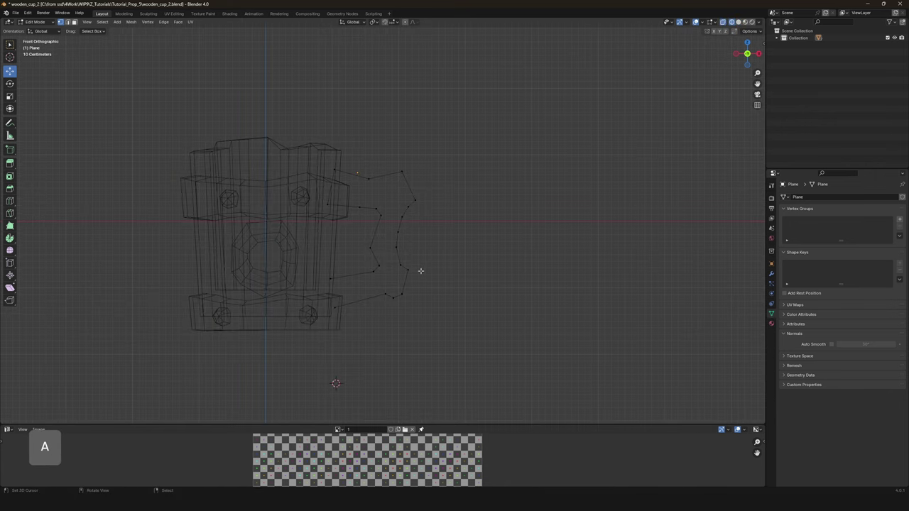
{"action": "key", "text": "shift+z"}
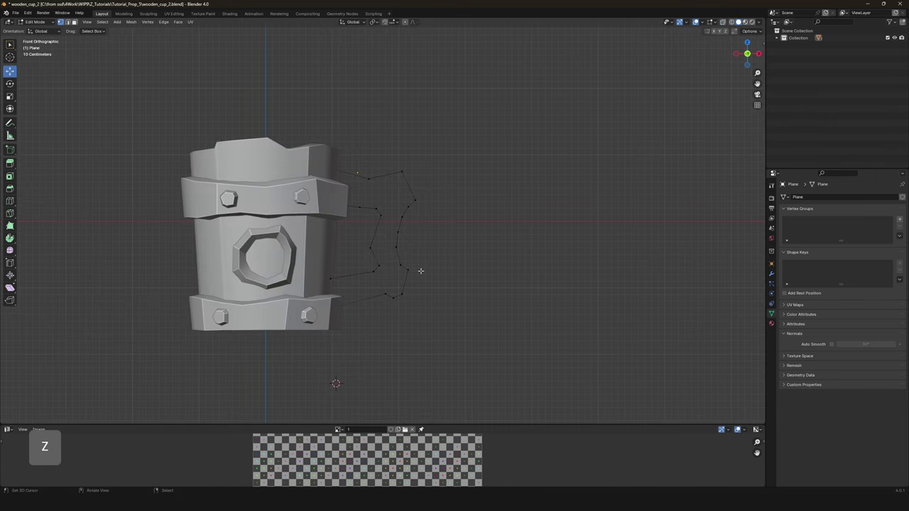
{"action": "key", "text": "shift+z"}
Select the whole handle outline and scale it along Z.
{"action": "mouse_move", "coordinate": [291, 148]}
{"action": "left_mouse_down"}
{"action": "mouse_move", "coordinate": [450, 235]}
{"action": "mouse_move", "coordinate": [465, 312]}
{"action": "left_mouse_up"}
{"action": "key", "text": "shift+z"}
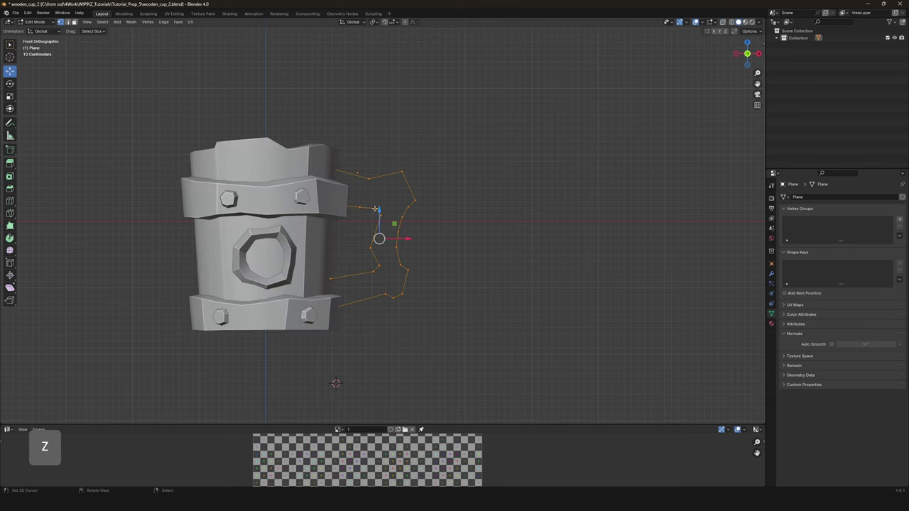
{"action": "key", "text": "s"}
{"action": "key", "text": "z"}
{"action": "key", "text": "Return"}
{"action": "key", "text": "shift+z"}
{"action": "scroll", "coordinate": [384, 221], "scroll_direction": "up", "scroll_amount": 2}
Scale the outline's bottom edges taller along Z and shift the bottom vertices left.
{"action": "left_click_drag", "start_coordinate": [298, 280], "coordinate": [394, 352]}
{"action": "key", "text": "s"}
{"action": "key", "text": "z"}
{"action": "left_click", "coordinate": [342, 322]}
{"action": "key", "text": "shift+z"}
{"action": "scroll", "coordinate": [336, 321], "scroll_direction": "down", "scroll_amount": 2}
{"action": "key", "text": "shift+z"}
{"action": "scroll", "coordinate": [355, 319], "scroll_direction": "up", "scroll_amount": 2}
{"action": "key", "text": "shift+z"}
{"action": "key", "text": "g"}
{"action": "key", "text": "x"}
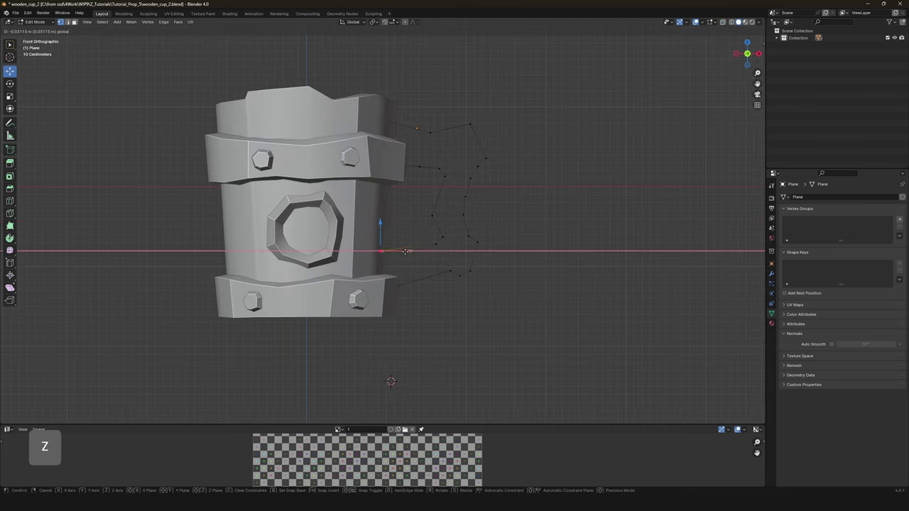
{"action": "left_click", "coordinate": [390, 381]}
Save wooden_cup_2.blend and select all the handle outline vertices.
{"action": "key", "text": "ctrl+s"}
{"action": "middle_click_drag", "start_coordinate": [426, 243], "coordinate": [416, 219], "text": "shift"}
{"action": "key", "text": "shift+z"}
{"action": "scroll", "coordinate": [433, 285], "scroll_direction": "up", "scroll_amount": 2}
{"action": "key", "text": "a"}
{"action": "scroll", "coordinate": [367, 287], "scroll_direction": "down", "scroll_amount": 3}
Box-select the handle profile vertices, cancelling an accidental rotation.
{"action": "scroll", "coordinate": [411, 218], "scroll_direction": "up", "scroll_amount": 2}
{"action": "key", "text": "a"}
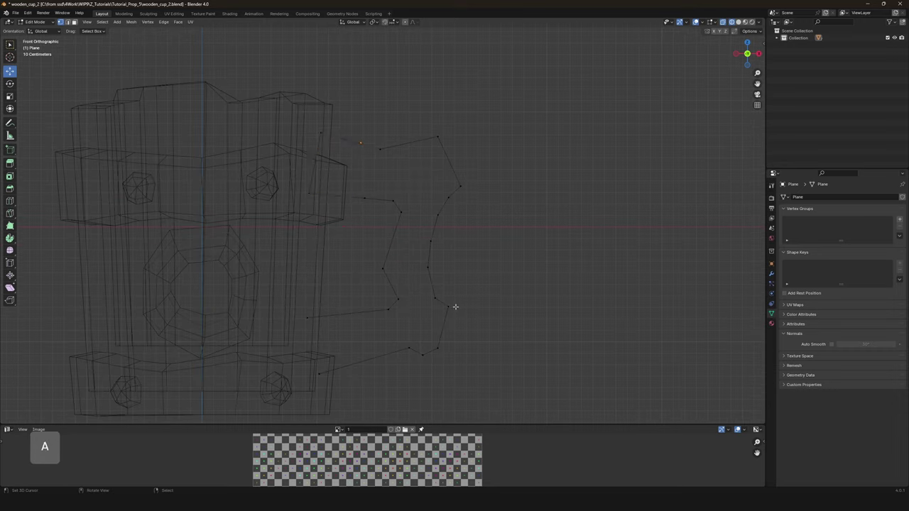
{"action": "key", "text": "shift+z"}
{"action": "key", "text": "a"}
{"action": "key", "text": "b"}
{"action": "left_click_drag", "start_coordinate": [410, 253], "coordinate": [475, 375]}
{"action": "key", "text": "r"}
{"action": "key", "text": "Escape"}
Pick profile vertex pairs and fill faces with F from the top arm to the lower arm.
{"action": "key", "text": "a"}
{"action": "scroll", "coordinate": [345, 157], "scroll_direction": "down", "scroll_amount": 1}
{"action": "key", "text": "shift+z"}
{"action": "scroll", "coordinate": [345, 157], "scroll_direction": "up", "scroll_amount": 3}
{"action": "left_click", "coordinate": [431, 211]}
{"action": "left_click", "coordinate": [407, 260], "text": "shift"}
{"action": "key", "text": "f"}
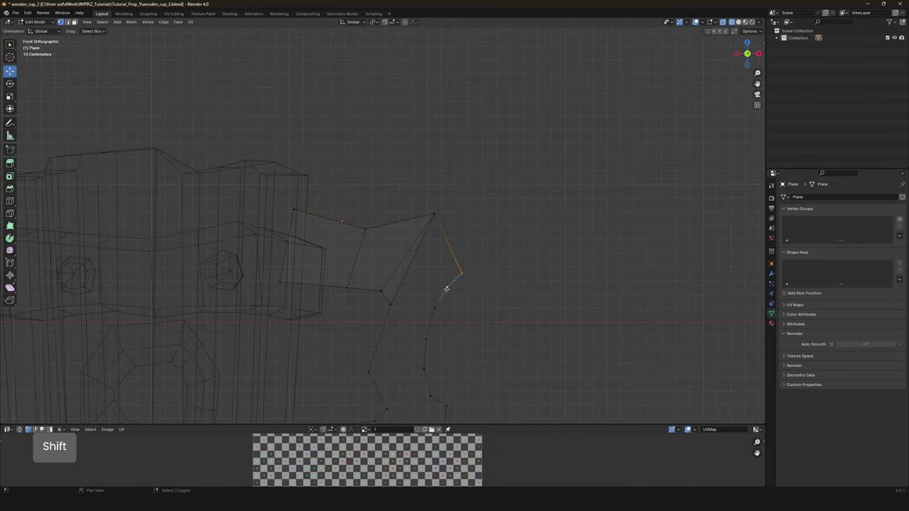
{"action": "middle_click_drag", "start_coordinate": [445, 288], "coordinate": [401, 285], "text": "shift"}
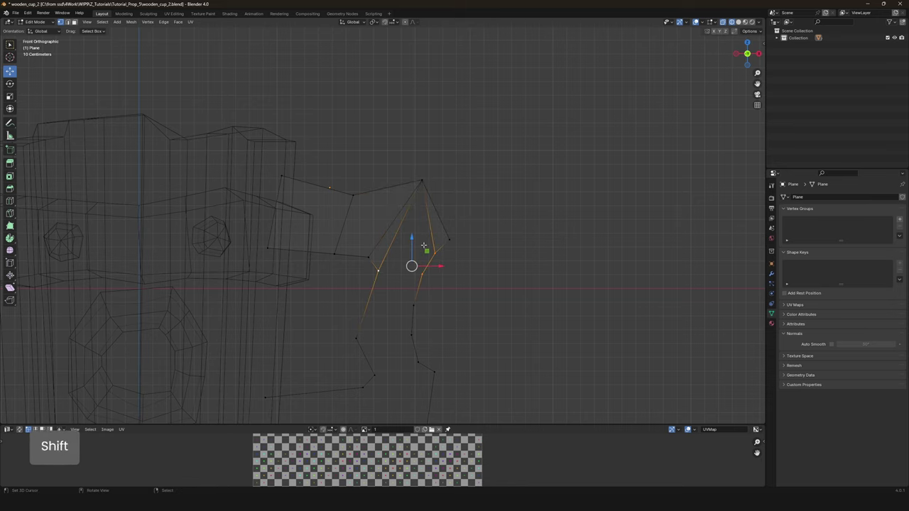
{"action": "key", "text": "shift+z"}
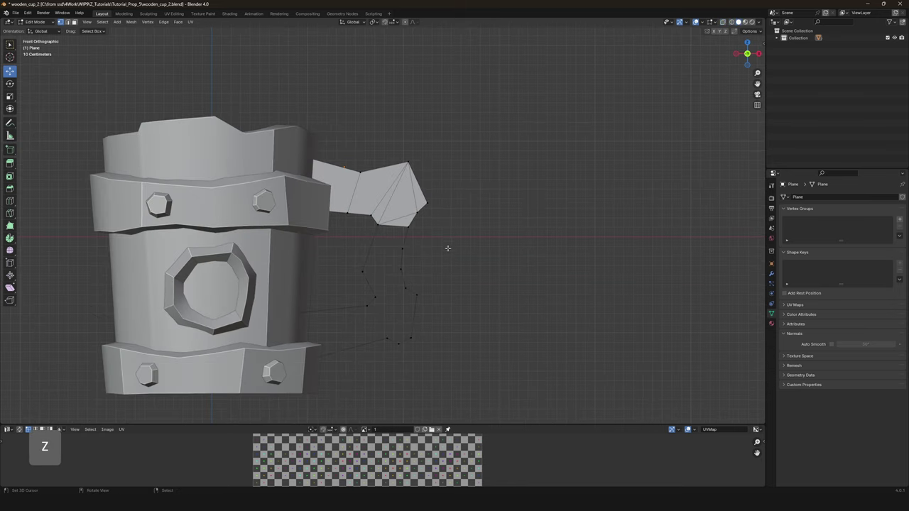
{"action": "scroll", "coordinate": [387, 229], "scroll_direction": "up", "scroll_amount": 3}
{"action": "scroll", "coordinate": [418, 284], "scroll_direction": "down", "scroll_amount": 4, "text": "shift"}
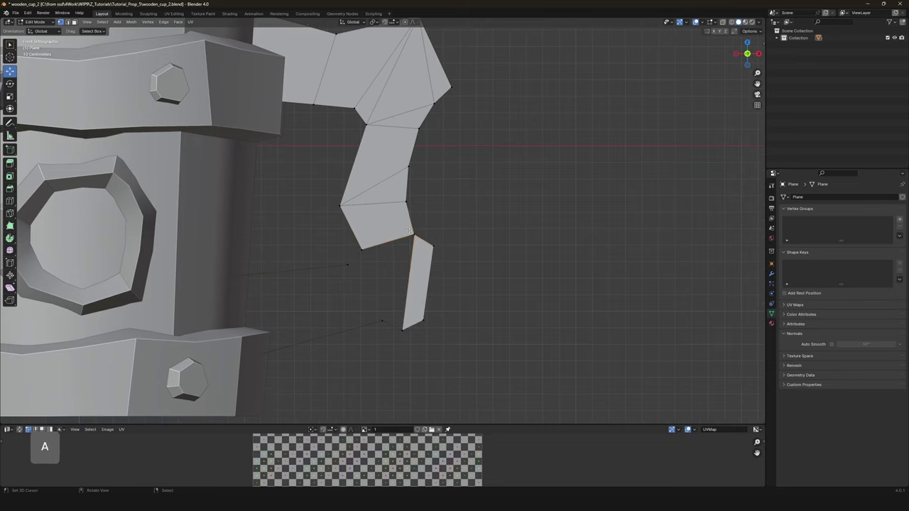
{"action": "key", "text": "a"}
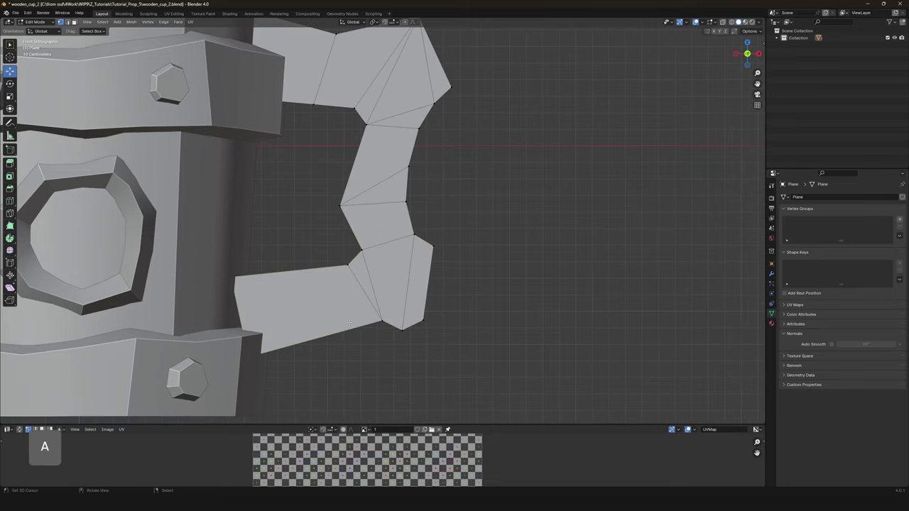
{"action": "scroll", "coordinate": [379, 301], "scroll_direction": "down", "scroll_amount": 2}
{"action": "scroll", "coordinate": [409, 299], "scroll_direction": "down", "scroll_amount": 3}
{"action": "scroll", "coordinate": [429, 301], "scroll_direction": "down", "scroll_amount": 4}
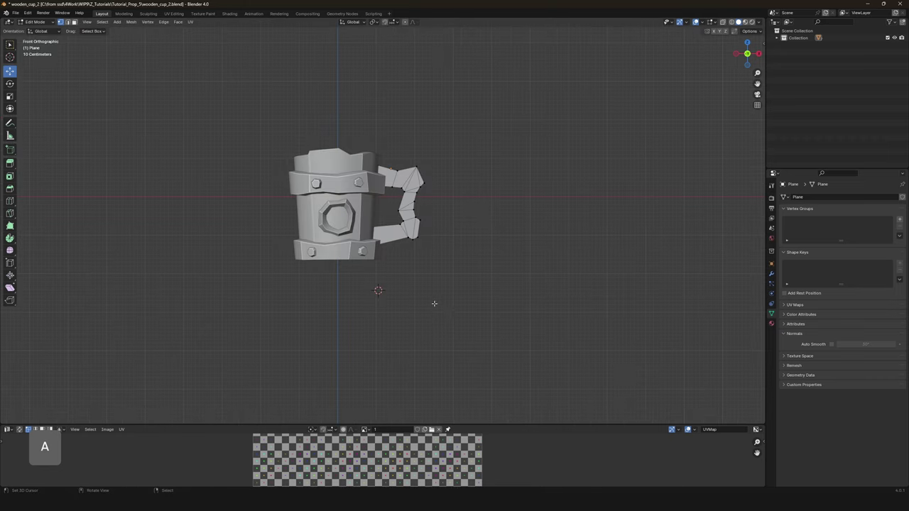
Add an edge loop across the handle's lower arm and scale its edges.
{"action": "scroll", "coordinate": [428, 300], "scroll_direction": "up", "scroll_amount": 5}
{"action": "left_click", "coordinate": [420, 268]}
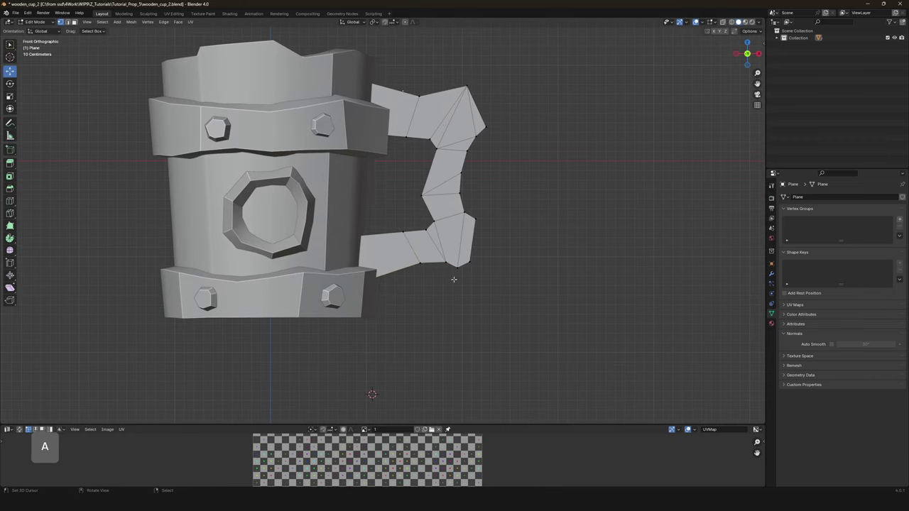
{"action": "scroll", "coordinate": [458, 285], "scroll_direction": "down", "scroll_amount": 3}
{"action": "key", "text": "Tab"}
{"action": "scroll", "coordinate": [426, 313], "scroll_direction": "up", "scroll_amount": 6}
{"action": "key", "text": "ctrl+r"}
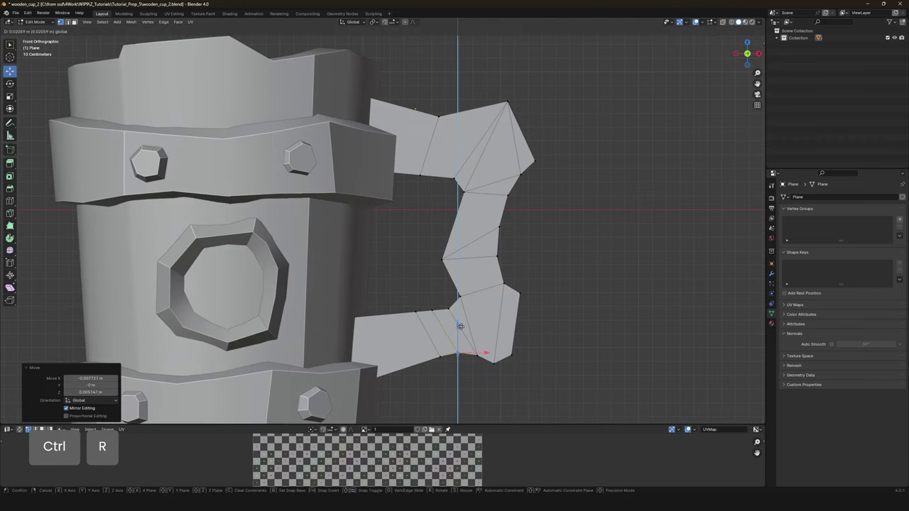
{"action": "key", "text": "s"}
{"action": "left_click", "coordinate": [448, 355]}
{"action": "key", "text": "Tab"}
{"action": "scroll", "coordinate": [499, 357], "scroll_direction": "down", "scroll_amount": 5}
Move a handle vertex to reshape the lower arm.
{"action": "scroll", "coordinate": [424, 264], "scroll_direction": "up", "scroll_amount": 3}
{"action": "key", "text": "Tab"}
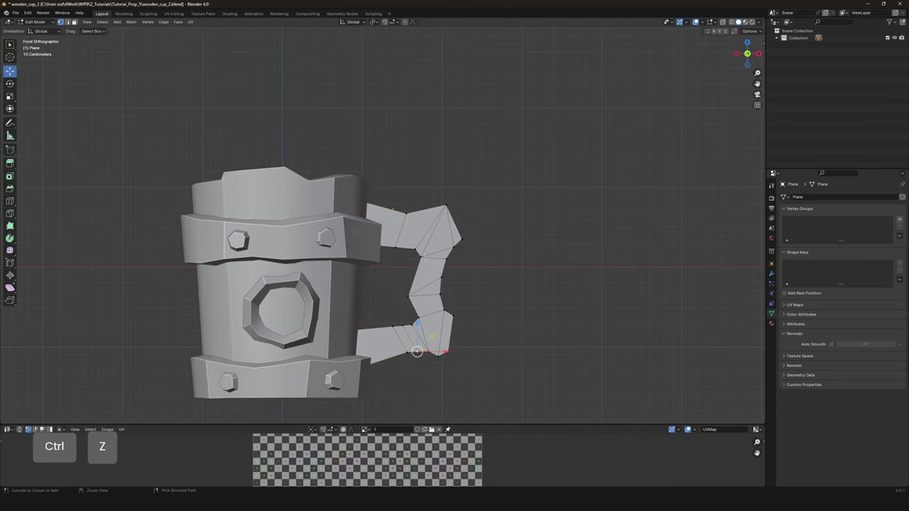
{"action": "left_click", "coordinate": [421, 358]}
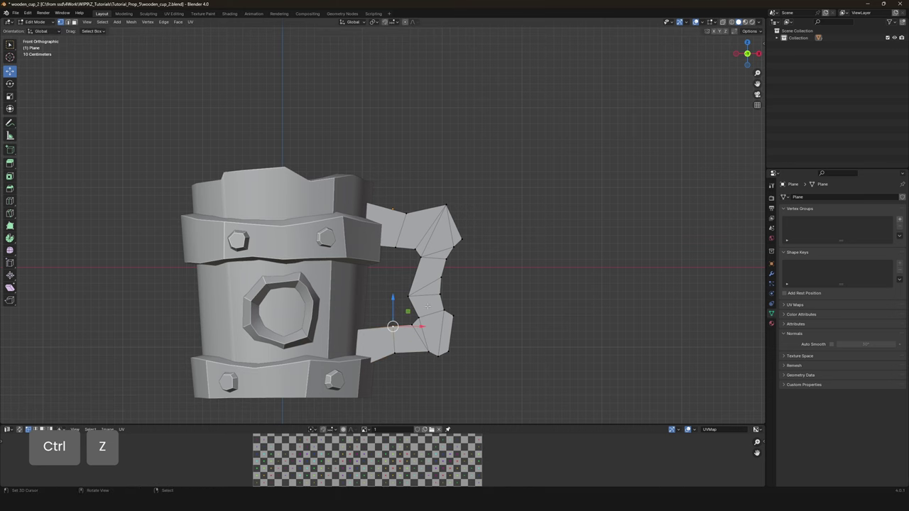
{"action": "key", "text": "Tab"}
{"action": "scroll", "coordinate": [405, 291], "scroll_direction": "up", "scroll_amount": 3}
{"action": "scroll", "coordinate": [408, 288], "scroll_direction": "down", "scroll_amount": 3}
{"action": "key", "text": "Tab"}
{"action": "scroll", "coordinate": [409, 288], "scroll_direction": "up", "scroll_amount": 3}
{"action": "key", "text": "z"}
{"action": "key", "text": "b"}
Select the handle mesh, nudge it slightly along Y, and orbit to inspect it.
{"action": "left_click_drag", "start_coordinate": [288, 281], "coordinate": [444, 376]}
{"action": "key", "text": "z"}
{"action": "key", "text": "a"}
{"action": "key", "text": "a"}
{"action": "key", "text": "ctrl+z"}
{"action": "key", "text": "a"}
{"action": "middle_click_drag", "start_coordinate": [475, 225], "coordinate": [426, 284]}
{"action": "left_click_drag", "start_coordinate": [434, 226], "coordinate": [442, 224], "text": "shift"}
Return to Object Mode and save the file as wooden_cup_2.blend.
{"action": "middle_click_drag", "start_coordinate": [442, 224], "coordinate": [395, 249]}
{"action": "key", "text": "Tab"}
{"action": "key", "text": "ctrl+s"}
Give the handle a Mirror modifier on the Y axis.
{"action": "left_click", "coordinate": [419, 256]}
{"action": "key", "text": "Tab"}
{"action": "key", "text": "Tab"}
{"action": "left_click", "coordinate": [771, 273]}
{"action": "mouse_move", "coordinate": [824, 199]}
{"action": "left_click", "coordinate": [767, 249]}
{"action": "left_click", "coordinate": [862, 222]}
{"action": "key", "text": "Tab"}
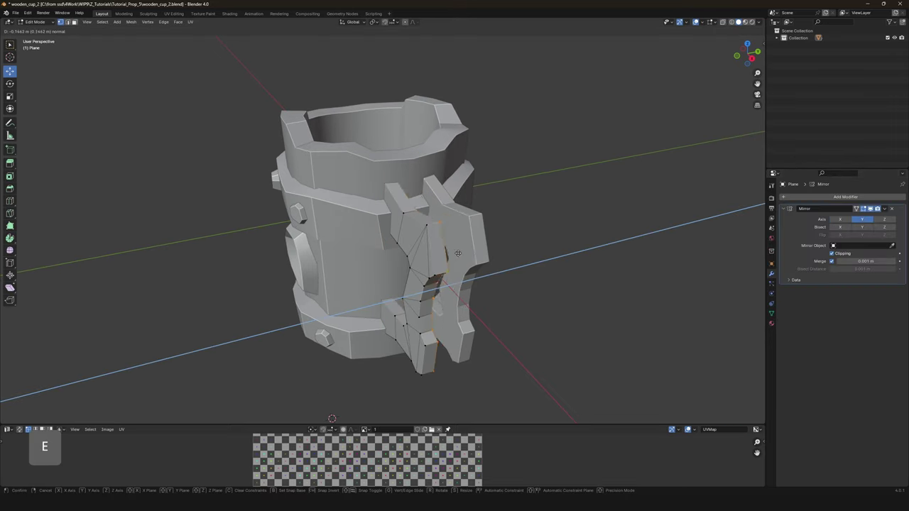
Delete selected handle geometry, undo it, and check the top and front views.
{"action": "key", "text": "x"}
{"action": "left_click", "coordinate": [444, 276]}
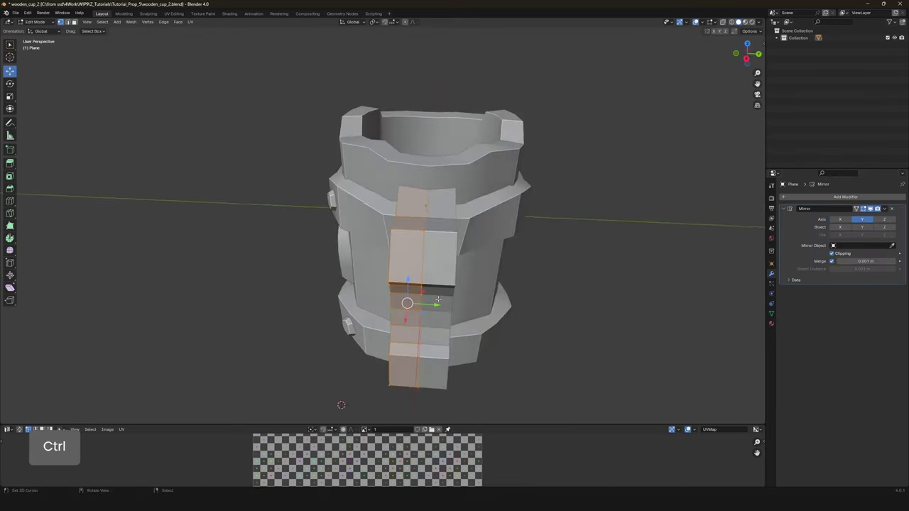
{"action": "key", "text": "ctrl+z"}
{"action": "key", "text": "KP_7"}
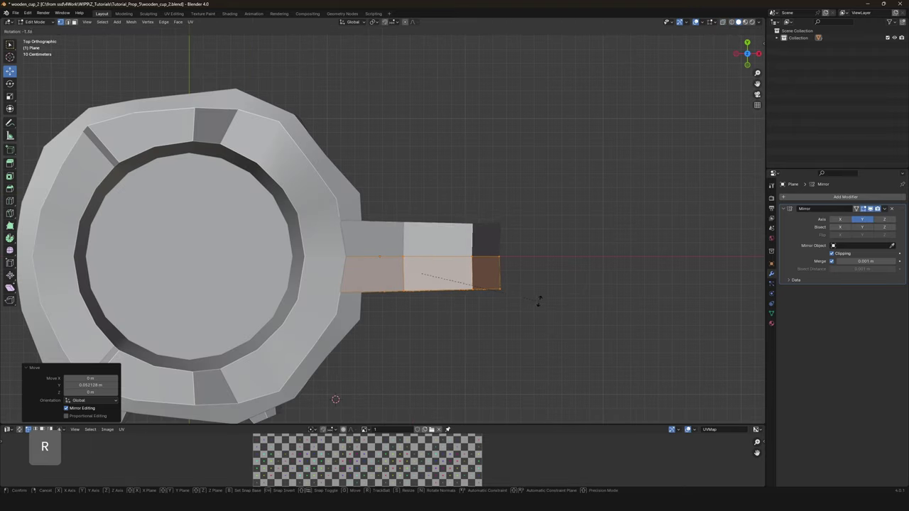
{"action": "key", "text": "Escape"}
{"action": "middle_click_drag", "start_coordinate": [539, 300], "coordinate": [380, 284]}
{"action": "key", "text": "End"}
{"action": "key", "text": "KP_3"}
Tilt the handle strip slightly and scale up one of its vertical edge loops.
{"action": "left_click", "coordinate": [469, 228]}
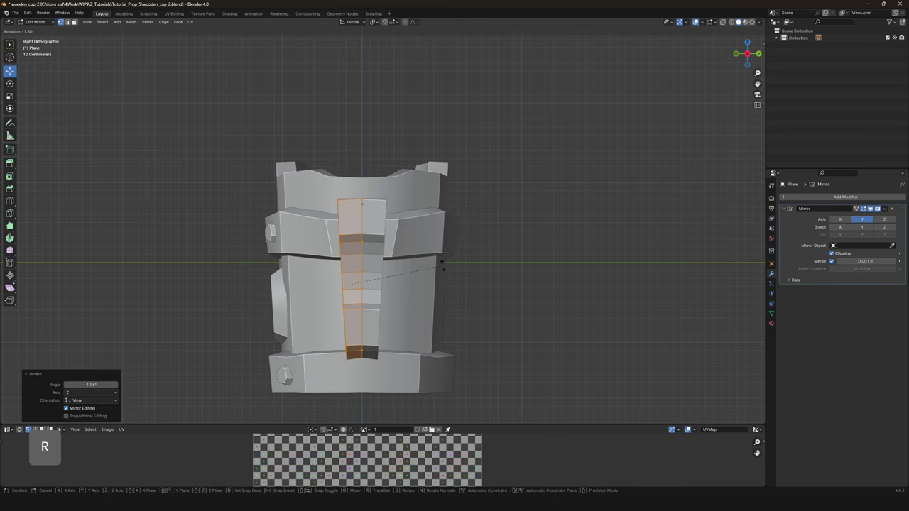
{"action": "left_click", "coordinate": [363, 266], "text": "alt"}
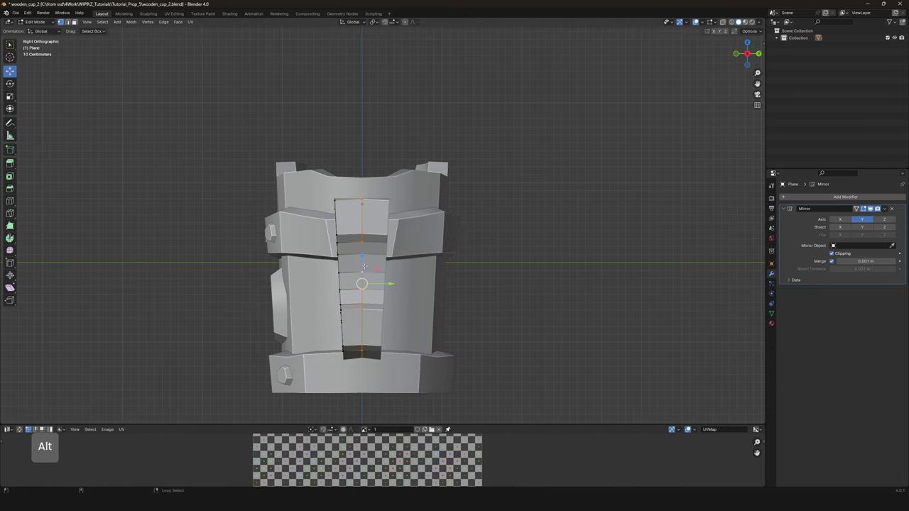
{"action": "left_click", "coordinate": [410, 241]}
{"action": "key", "text": "KP_1"}
{"action": "key", "text": "shift+z"}
Select the handle's top arm, scale it along its height, and move it along X.
{"action": "left_click_drag", "start_coordinate": [274, 80], "coordinate": [449, 172]}
{"action": "key", "text": "shift+z"}
{"action": "key", "text": "shift+z"}
{"action": "key", "text": "s"}
{"action": "key", "text": "z"}
{"action": "left_click", "coordinate": [450, 217]}
{"action": "key", "text": "shift+z"}
{"action": "key", "text": "g"}
{"action": "key", "text": "x"}
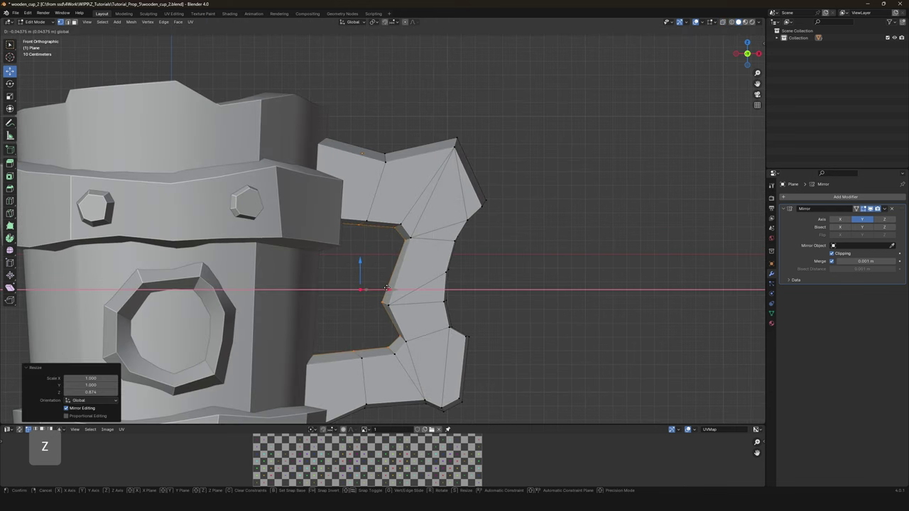
{"action": "left_click", "coordinate": [386, 287]}
Inspect the handle from front and perspective views, selecting all of it.
{"action": "middle_click_drag", "start_coordinate": [387, 288], "coordinate": [308, 290], "text": "shift"}
{"action": "key", "text": "Tab"}
{"action": "key", "text": "Tab"}
{"action": "key", "text": "KP_1"}
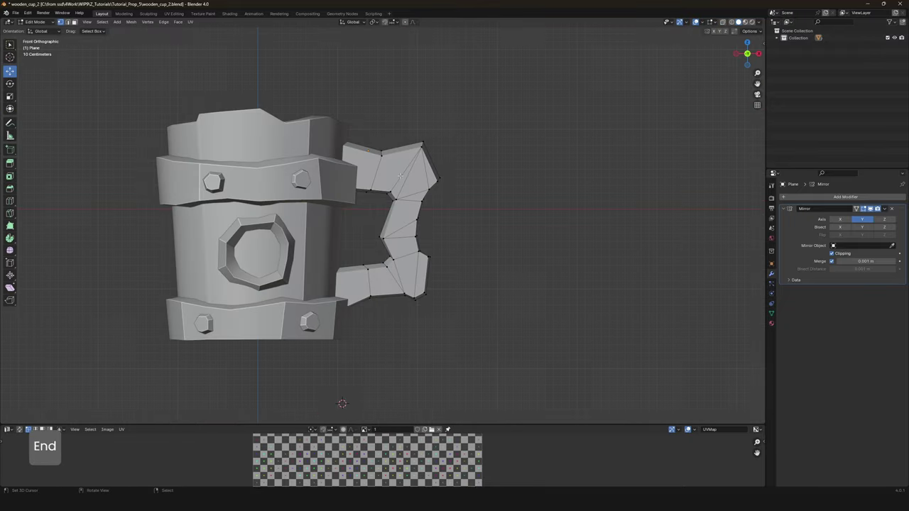
{"action": "scroll", "coordinate": [400, 172], "scroll_direction": "up", "scroll_amount": 3}
{"action": "middle_click_drag", "start_coordinate": [405, 263], "coordinate": [442, 241], "text": "shift"}
{"action": "key", "text": "a"}
{"action": "key", "text": "Tab"}
{"action": "key", "text": "Tab"}
{"action": "key", "text": "ctrl+5"}
Apply the handle's rotation and scale and enable Auto Smooth at 30° in its mesh data.
{"action": "key", "text": "Tab"}
{"action": "key", "text": "ctrl+a"}
{"action": "left_click", "coordinate": [387, 230]}
{"action": "key", "text": "Tab"}
{"action": "left_click", "coordinate": [771, 313]}
{"action": "key", "text": "Tab"}
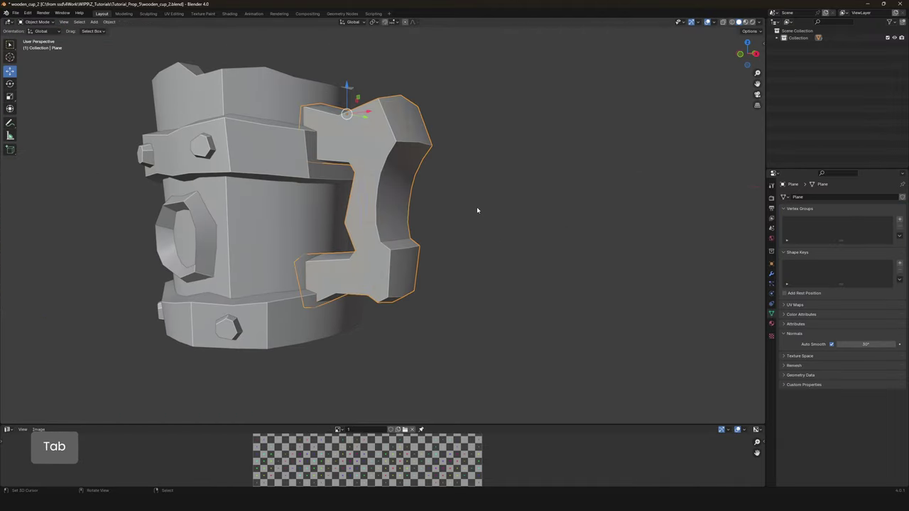
{"action": "key", "text": "KP_End"}
{"action": "mouse_move", "coordinate": [507, 211]}
{"action": "middle_mouse_down"}
{"action": "mouse_move", "coordinate": [400, 211]}
{"action": "mouse_move", "coordinate": [446, 294]}
{"action": "middle_mouse_up"}
{"action": "key", "text": "Tab"}
Box-select the handle's lower-right corner vertex in wireframe and adjust it.
{"action": "scroll", "coordinate": [454, 308], "scroll_direction": "up", "scroll_amount": 1}
{"action": "key", "text": "alt+a"}
{"action": "key", "text": "shift+z"}
{"action": "key", "text": "b"}
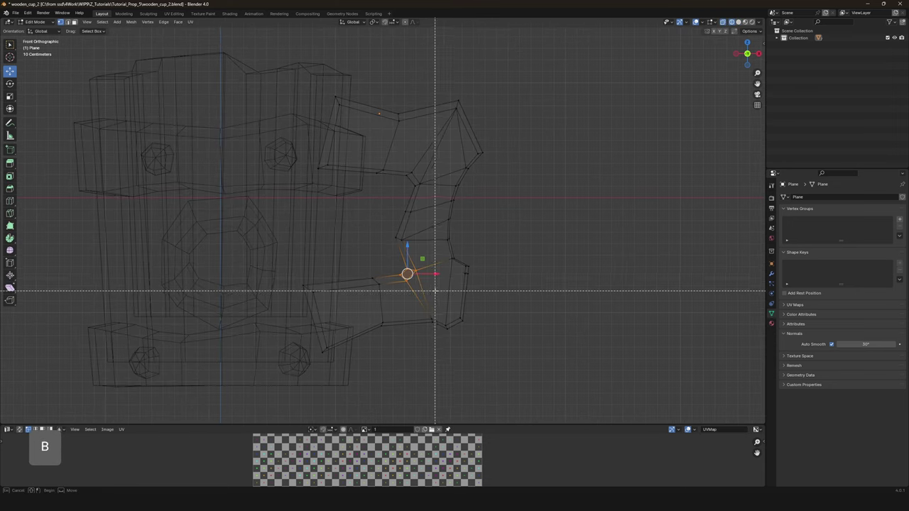
{"action": "left_click_drag", "start_coordinate": [430, 286], "coordinate": [470, 334]}
{"action": "key", "text": "shift+z"}
{"action": "key", "text": "g"}
{"action": "key", "text": "Escape"}
{"action": "key", "text": "alt+a"}
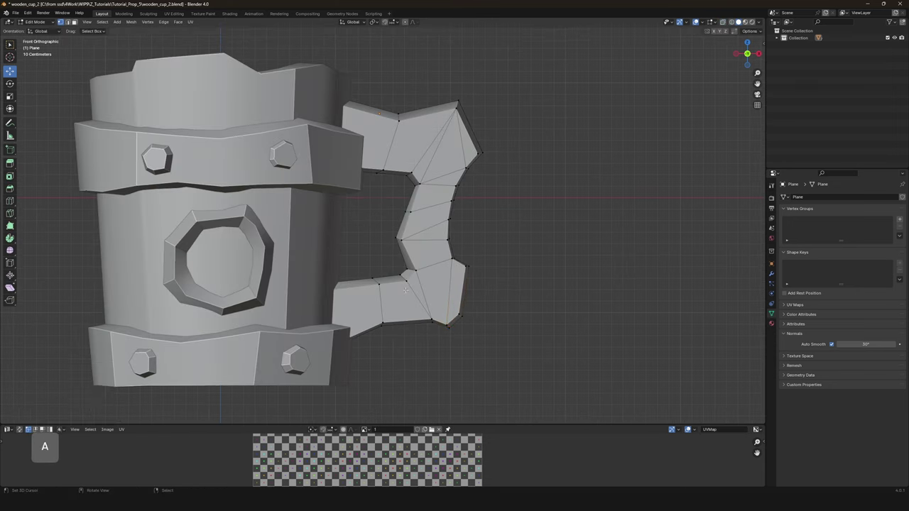
{"action": "key", "text": "shift+z"}
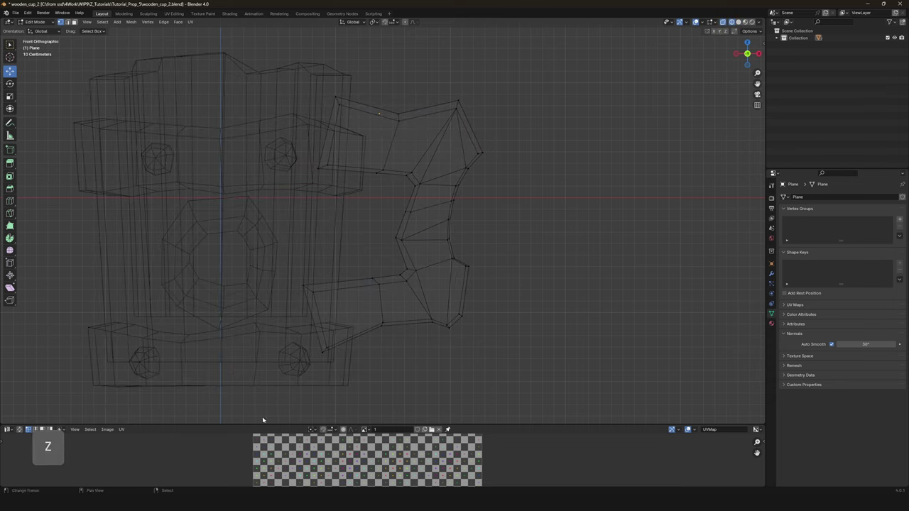
{"action": "key", "text": "shift+z"}
Move another selection of handle vertices to refine its corners.
{"action": "scroll", "coordinate": [394, 242], "scroll_direction": "up", "scroll_amount": 1}
{"action": "key", "text": "Tab"}
{"action": "key", "text": "Tab"}
{"action": "left_click", "coordinate": [399, 211]}
{"action": "key", "text": "Tab"}
{"action": "key", "text": "Tab"}
{"action": "key", "text": "shift+z"}
{"action": "key", "text": "Tab"}
{"action": "scroll", "coordinate": [463, 255], "scroll_direction": "down", "scroll_amount": 3}
{"action": "scroll", "coordinate": [463, 256], "scroll_direction": "up", "scroll_amount": 3}
{"action": "key", "text": "shift+z"}
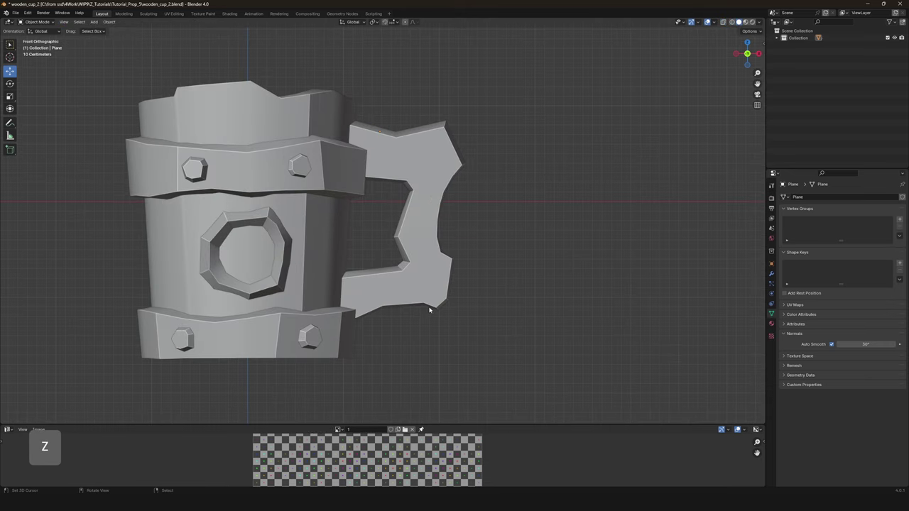
{"action": "key", "text": "Tab"}
Select an edge on the handle outline in face mode, then save the file again.
{"action": "key", "text": "3"}
{"action": "key", "text": "shift+z"}
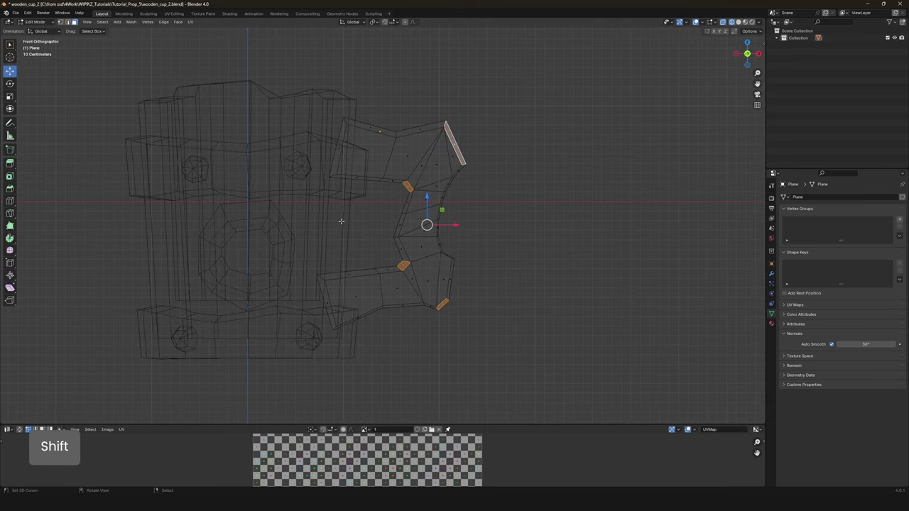
{"action": "left_click", "coordinate": [331, 327], "text": "shift"}
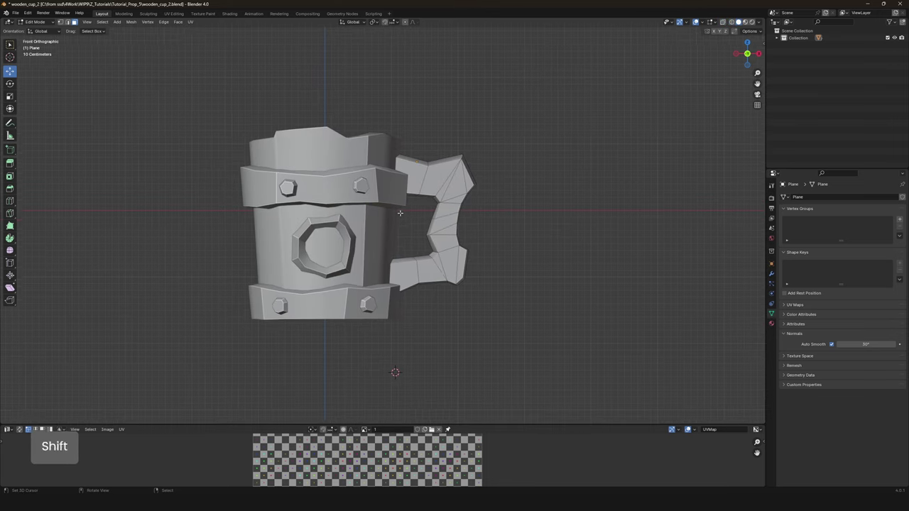
{"action": "key", "text": "Tab"}
Select the cup body and apply its Mirror modifier.
{"action": "left_click", "coordinate": [357, 317]}
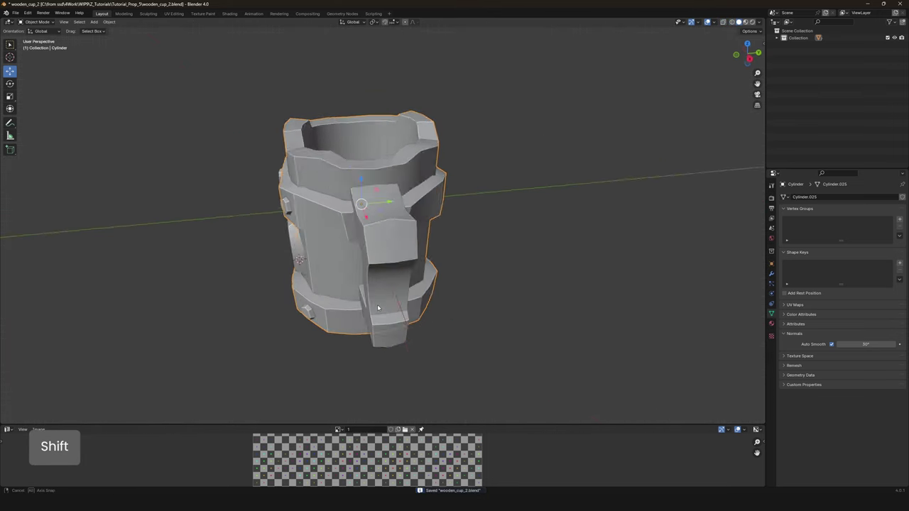
{"action": "key", "text": "alt+a"}
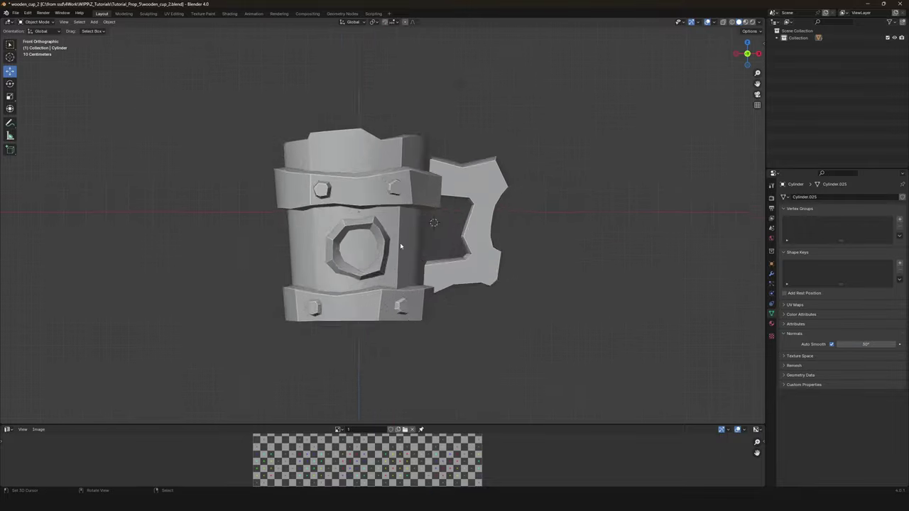
{"action": "key", "text": "End"}
{"action": "middle_click_drag", "start_coordinate": [351, 258], "coordinate": [391, 248]}
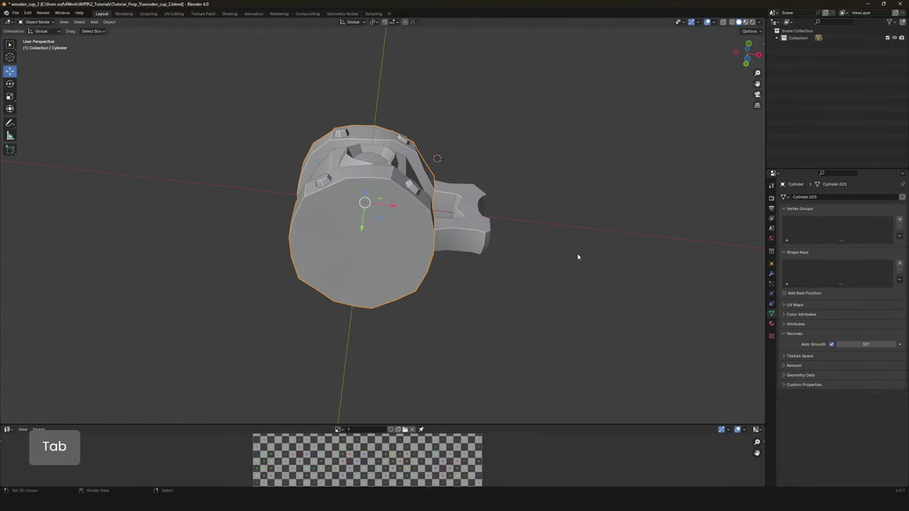
{"action": "scroll", "coordinate": [418, 273], "scroll_direction": "up", "scroll_amount": 1}
{"action": "left_click", "coordinate": [772, 274]}
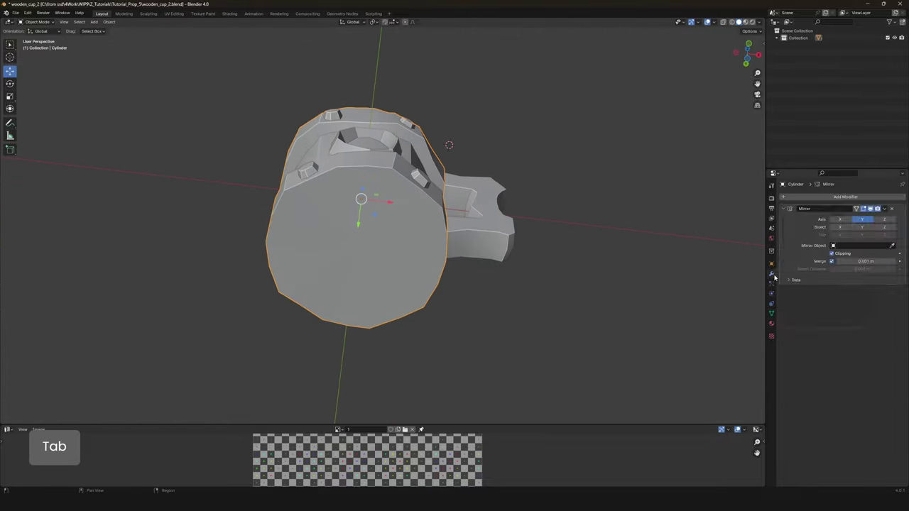
{"action": "left_click", "coordinate": [851, 216]}
Extrude and scale the cup's bottom face.
{"action": "left_click", "coordinate": [348, 265]}
{"action": "middle_click_drag", "start_coordinate": [349, 265], "coordinate": [359, 245]}
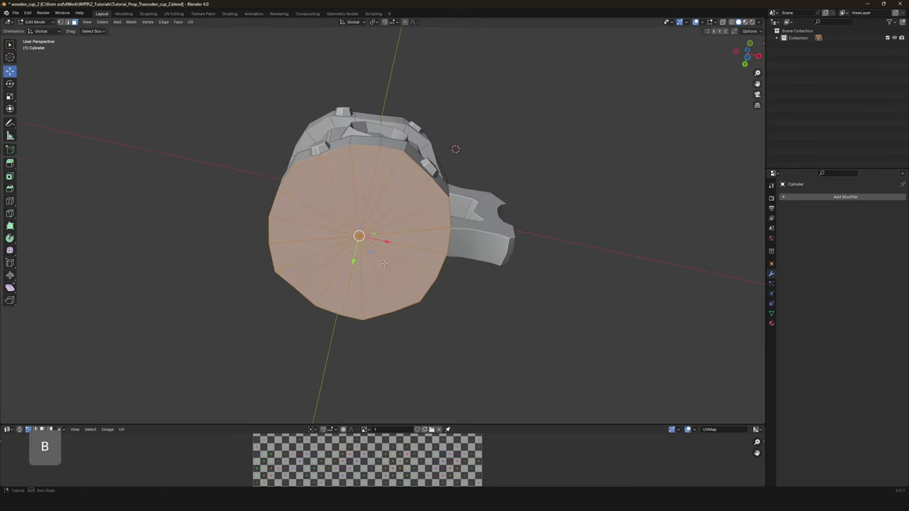
{"action": "key", "text": "e"}
{"action": "key", "text": "s"}
{"action": "middle_click_drag", "start_coordinate": [474, 241], "coordinate": [388, 267]}
{"action": "key", "text": "e"}
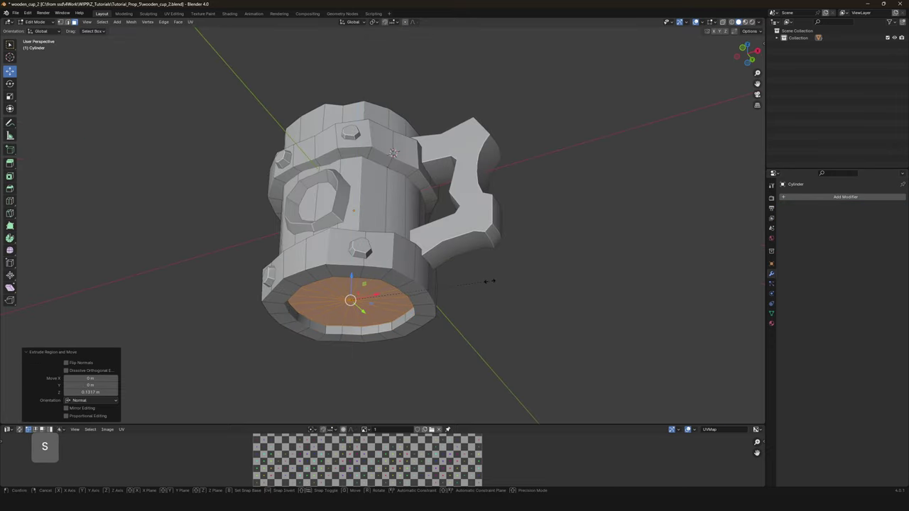
{"action": "middle_click_drag", "start_coordinate": [468, 279], "coordinate": [428, 266]}
In Front view with X-ray, box-select the base's bottom-left vertices and rotate them slightly.
{"action": "key", "text": "Tab"}
{"action": "key", "text": "KP_1"}
{"action": "scroll", "coordinate": [260, 341], "scroll_direction": "up", "scroll_amount": 6}
{"action": "key", "text": "Tab"}
{"action": "key", "text": "alt+z"}
{"action": "key", "text": "b"}
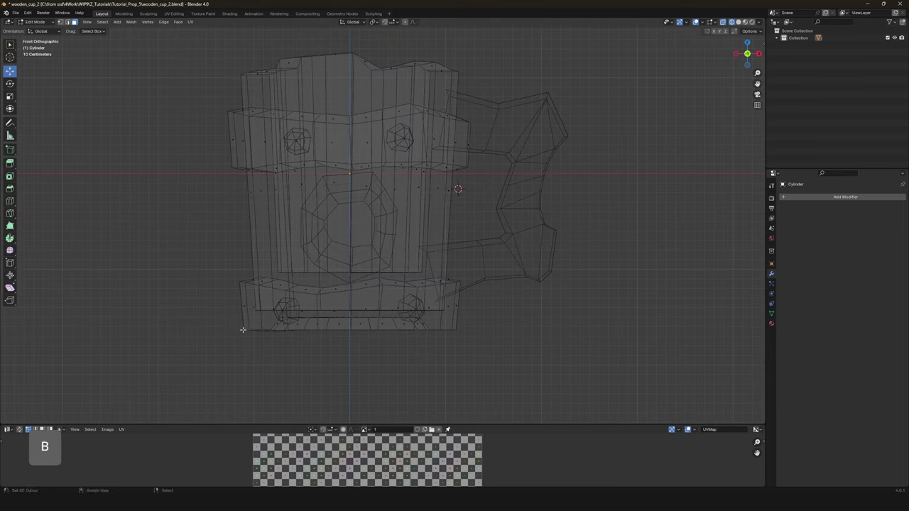
{"action": "left_click_drag", "start_coordinate": [310, 350], "coordinate": [310, 349]}
{"action": "key", "text": "alt+z"}
{"action": "key", "text": "r"}
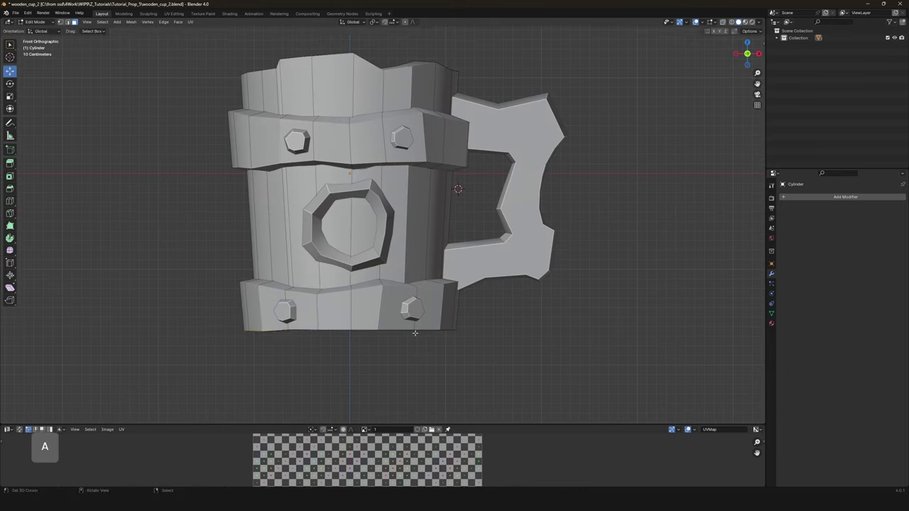
Select the base's bottom-right vertices and start a rotation, then cancel it.
{"action": "key", "text": "Tab"}
{"action": "key", "text": "Tab"}
{"action": "key", "text": "alt+z"}
{"action": "left_click_drag", "start_coordinate": [375, 329], "coordinate": [524, 326]}
{"action": "key", "text": "alt+z"}
{"action": "key", "text": "r"}
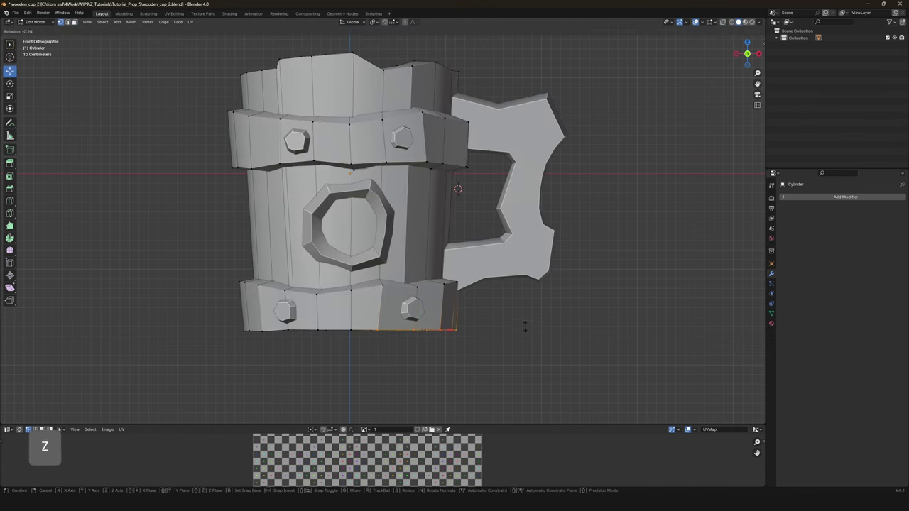
{"action": "right_click", "coordinate": [525, 323]}
{"action": "scroll", "coordinate": [507, 330], "scroll_direction": "down", "scroll_amount": 3}
{"action": "scroll", "coordinate": [406, 308], "scroll_direction": "up", "scroll_amount": 4}
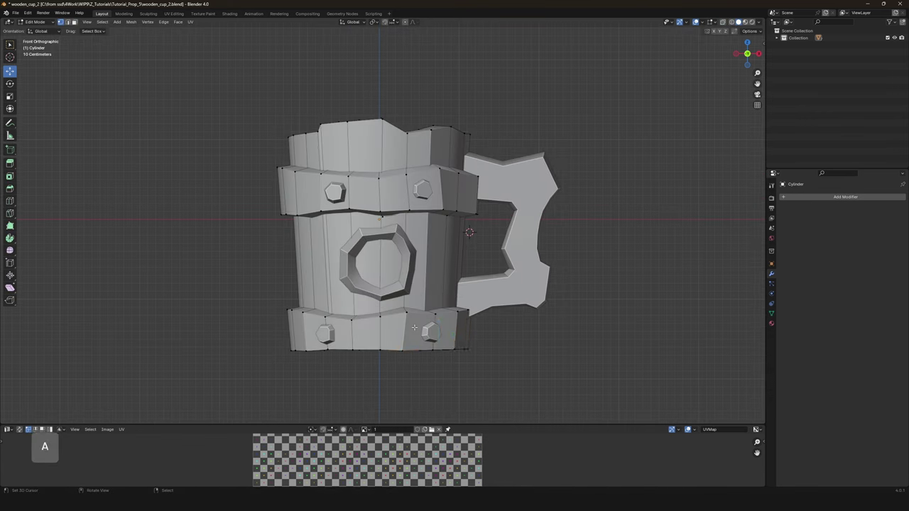
{"action": "key", "text": "alt+z"}
{"action": "key", "text": "b"}
{"action": "key", "text": "alt+z"}
Select the octagonal emblem on the cup front and reposition it.
{"action": "key", "text": "Tab"}
{"action": "middle_click_drag", "start_coordinate": [467, 345], "coordinate": [393, 304]}
{"action": "left_click", "coordinate": [405, 284]}
{"action": "key", "text": "g"}
{"action": "left_click", "coordinate": [433, 307]}
Select the emblem's inner loop and push it back into the cup along Y.
{"action": "key", "text": "Tab"}
{"action": "key", "text": "a"}
{"action": "key", "text": "alt+z"}
{"action": "key", "text": "alt+z"}
{"action": "scroll", "coordinate": [393, 304], "scroll_direction": "up", "scroll_amount": 3}
{"action": "key", "text": "alt+a"}
{"action": "key", "text": "alt+z"}
{"action": "left_click", "coordinate": [305, 273], "text": "alt"}
{"action": "key", "text": "alt+z"}
{"action": "key", "text": "g"}
{"action": "key", "text": "y"}
{"action": "left_click", "coordinate": [321, 281]}
{"action": "key", "text": "KP_1"}
Nudge the emblem's inner loop slightly left along X.
{"action": "key", "text": "Tab"}
{"action": "scroll", "coordinate": [383, 280], "scroll_direction": "down", "scroll_amount": 2}
{"action": "scroll", "coordinate": [384, 280], "scroll_direction": "up", "scroll_amount": 2}
{"action": "key", "text": "Tab"}
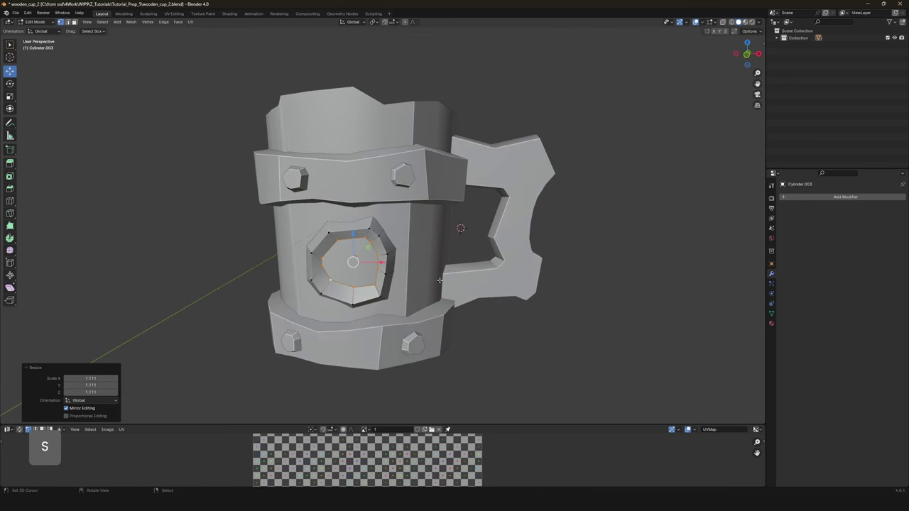
{"action": "key", "text": "Tab"}
{"action": "key", "text": "Tab"}
{"action": "scroll", "coordinate": [443, 280], "scroll_direction": "up", "scroll_amount": 2}
{"action": "key", "text": "g"}
{"action": "key", "text": "x"}
{"action": "key", "text": "Return"}
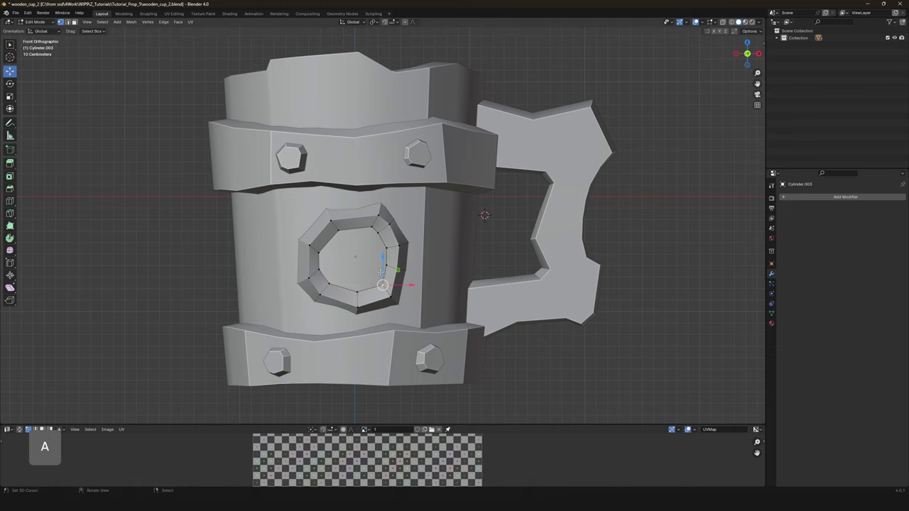
Inspect the mug from above and front-on, then undo the last move.
{"action": "scroll", "coordinate": [380, 272], "scroll_direction": "down", "scroll_amount": 3}
{"action": "middle_click_drag", "start_coordinate": [381, 272], "coordinate": [346, 254]}
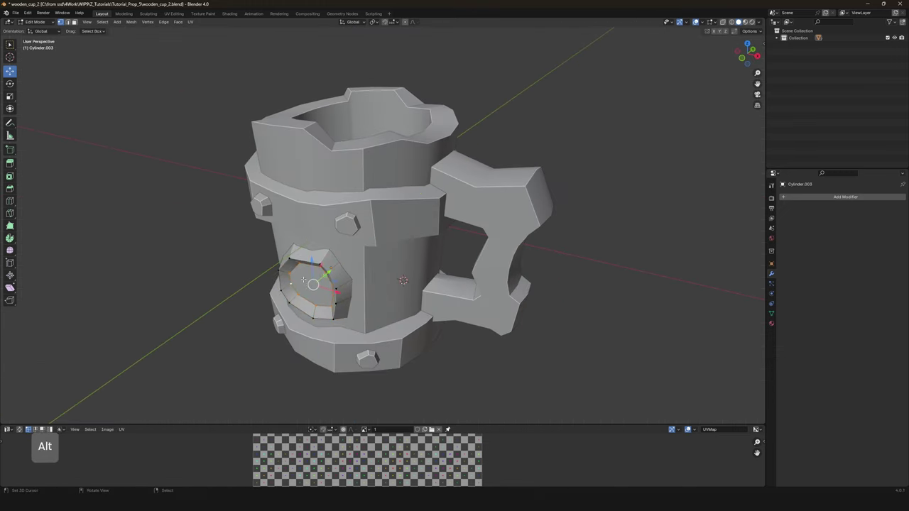
{"action": "middle_click_drag", "start_coordinate": [334, 266], "coordinate": [379, 260]}
{"action": "left_click", "coordinate": [380, 260]}
{"action": "key", "text": "ctrl+z"}
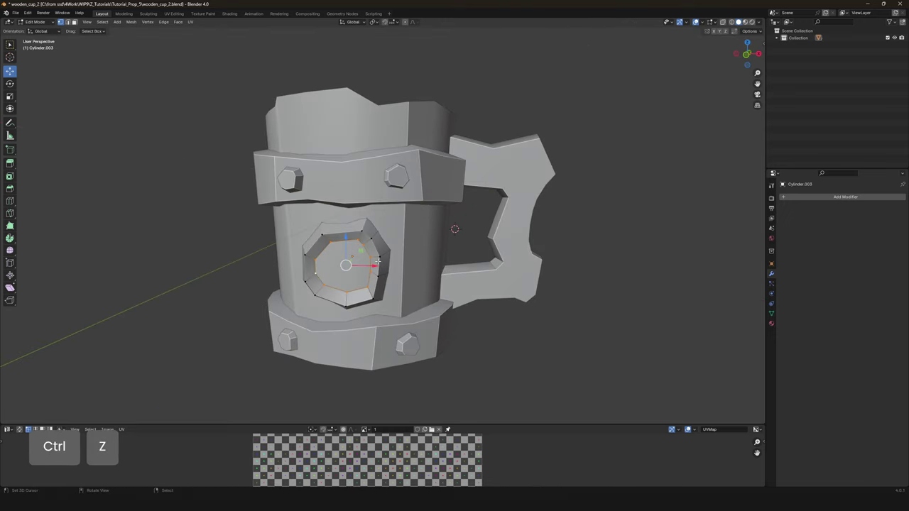
Join the selected hole vertices with an edge and check the emblem from around the mug.
{"action": "left_click", "coordinate": [358, 239], "text": "shift"}
{"action": "key", "text": "f"}
{"action": "scroll", "coordinate": [364, 266], "scroll_direction": "up", "scroll_amount": 1}
{"action": "scroll", "coordinate": [389, 277], "scroll_direction": "down", "scroll_amount": 3}
{"action": "key", "text": "a"}
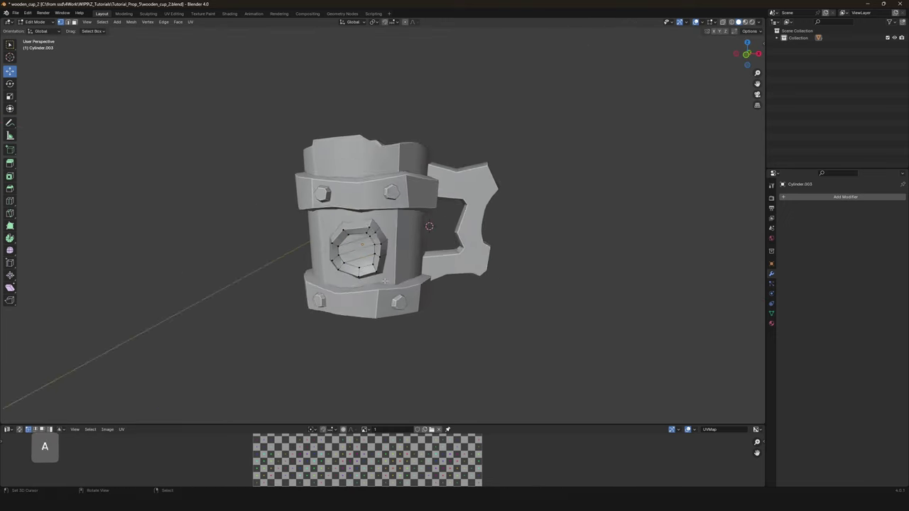
{"action": "key", "text": "Tab"}
{"action": "scroll", "coordinate": [385, 298], "scroll_direction": "up", "scroll_amount": 3}
{"action": "middle_click_drag", "start_coordinate": [390, 276], "coordinate": [358, 274]}
{"action": "scroll", "coordinate": [386, 297], "scroll_direction": "down", "scroll_amount": 3}
Reselect the emblem's hole loop, undo the stray change, and save wooden_cup_2.blend.
{"action": "key", "text": "Tab"}
{"action": "key", "text": "a"}
{"action": "left_click", "coordinate": [326, 283], "text": "alt+shift"}
{"action": "key", "text": "ctrl+z"}
{"action": "key", "text": "Tab"}
{"action": "key", "text": "Tab"}
{"action": "key", "text": "a"}
Select the handle plane and edit all its vertices in wireframe front view.
{"action": "key", "text": "Tab"}
{"action": "key", "text": "End"}
{"action": "key", "text": "ctrl+s"}
{"action": "key", "text": "Tab"}
{"action": "key", "text": "Tab"}
{"action": "left_click", "coordinate": [474, 127]}
{"action": "key", "text": "Tab"}
{"action": "key", "text": "shift+z"}
{"action": "key", "text": "a"}
{"action": "key", "text": "End"}
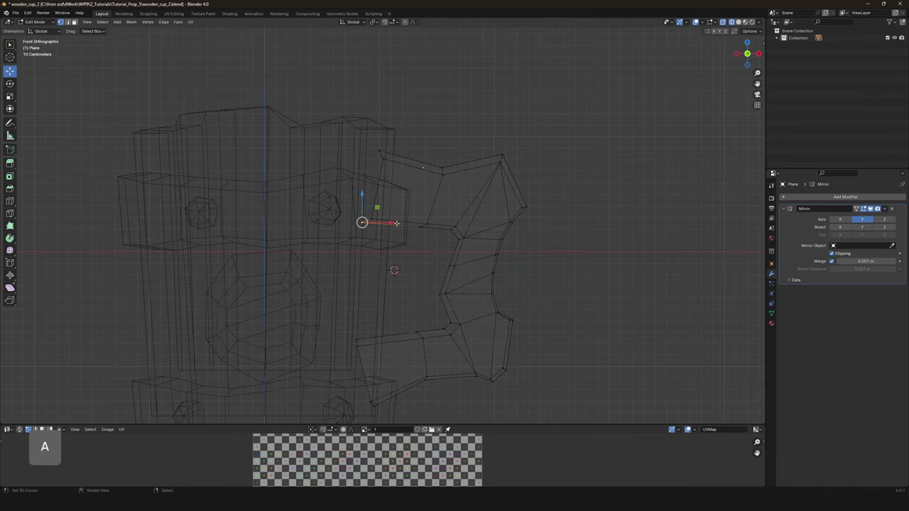
Return to solid shading, leave Edit Mode, and save the file again.
{"action": "key", "text": "shift+z"}
{"action": "middle_click_drag", "start_coordinate": [407, 148], "coordinate": [426, 213]}
{"action": "scroll", "coordinate": [426, 213], "scroll_direction": "down", "scroll_amount": 5}
{"action": "key", "text": "Tab"}
{"action": "key", "text": "End"}
{"action": "key", "text": "ctrl+s"}
Add a new cube and scale it down to a small size.
{"action": "key", "text": "shift+a"}
{"action": "left_click", "coordinate": [493, 256]}
{"action": "key", "text": "alt+z"}
{"action": "key", "text": "s"}
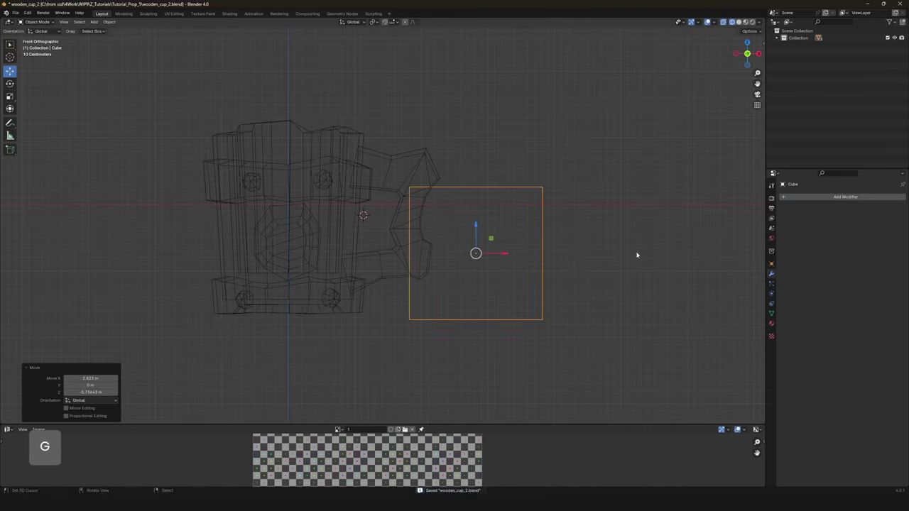
{"action": "left_click", "coordinate": [414, 217]}
{"action": "key", "text": "alt+z"}
Delete the cube down to one square face and rotate it 45° into a diamond.
{"action": "key", "text": "Tab"}
{"action": "middle_click_drag", "start_coordinate": [414, 217], "coordinate": [319, 402]}
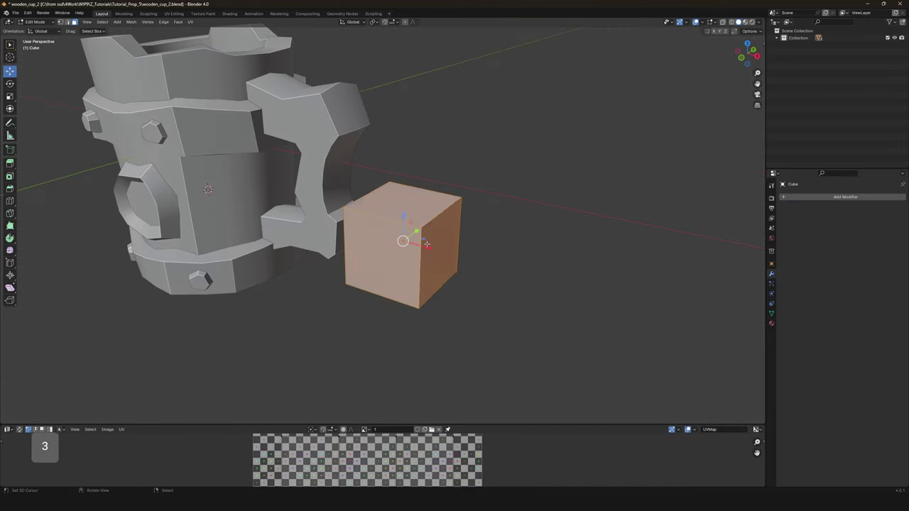
{"action": "left_click", "coordinate": [426, 240], "text": "alt"}
{"action": "key", "text": "x"}
{"action": "key", "text": "End"}
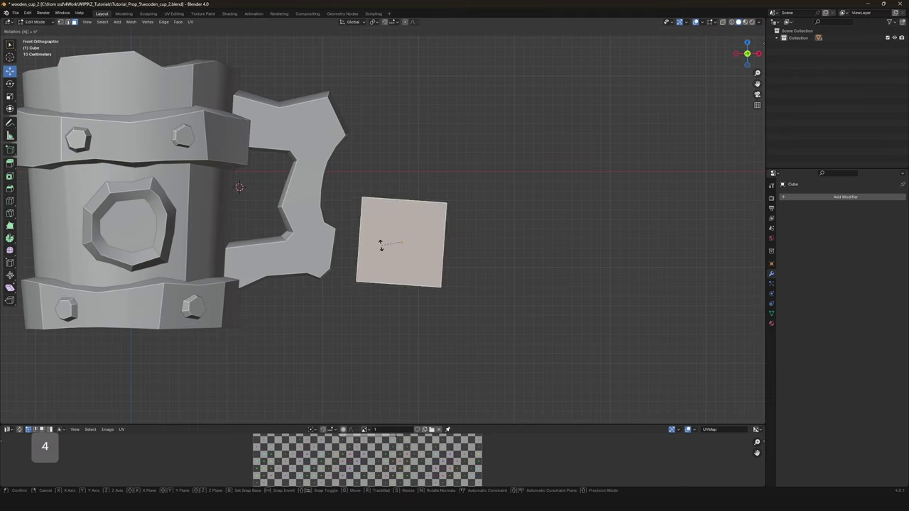
{"action": "key", "text": "Return"}
Extrude and scale the diamond inward, delete the inner face, and place it below the handle.
{"action": "middle_click_drag", "start_coordinate": [402, 243], "coordinate": [473, 241]}
{"action": "key", "text": "e"}
{"action": "key", "text": "s"}
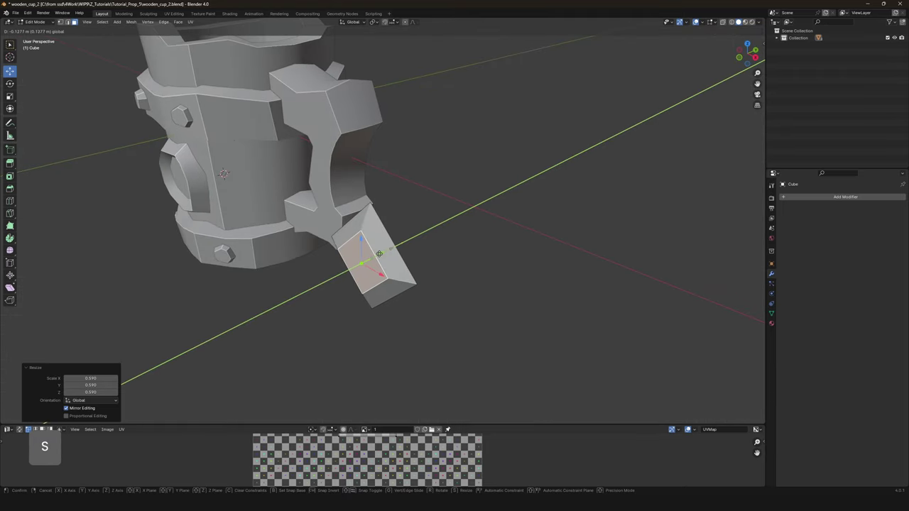
{"action": "key", "text": "Return"}
{"action": "key", "text": "x"}
{"action": "key", "text": "Tab"}
{"action": "key", "text": "End"}
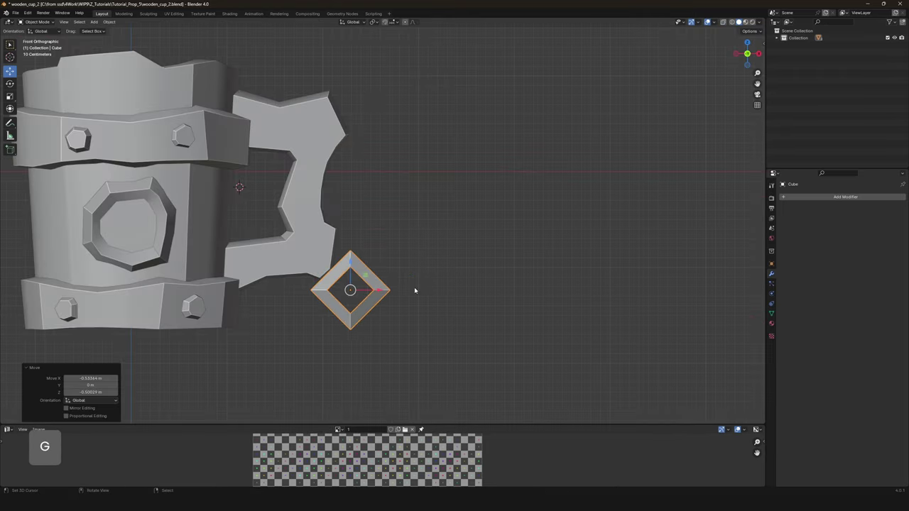
Resize the hollow diamond's vertices in Edit Mode.
{"action": "key", "text": "Tab"}
{"action": "scroll", "coordinate": [398, 313], "scroll_direction": "up", "scroll_amount": 2}
{"action": "key", "text": "1"}
{"action": "left_click", "coordinate": [462, 320]}
{"action": "key", "text": "Tab"}
{"action": "middle_click_drag", "start_coordinate": [461, 320], "coordinate": [369, 334]}
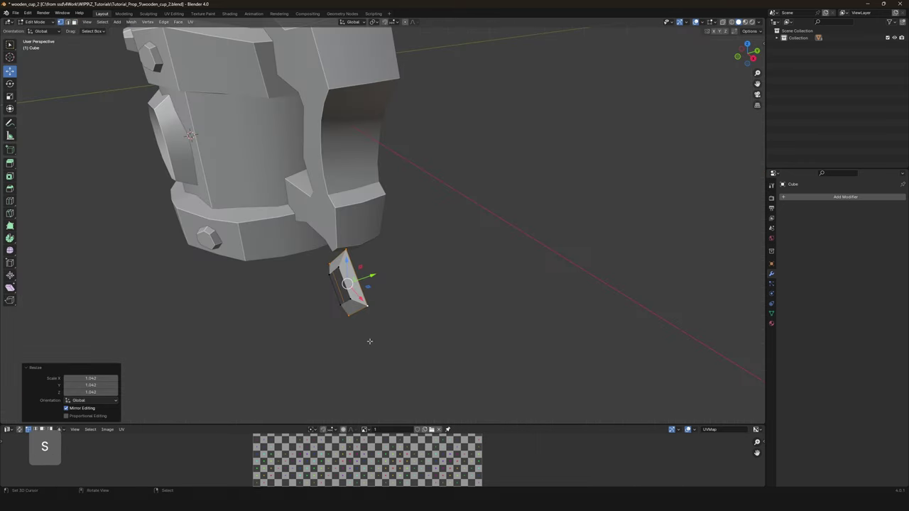
Set the diamond's origin, apply rotation and scale, and add a Mirror modifier.
{"action": "key", "text": "shift+ctrl+alt+c"}
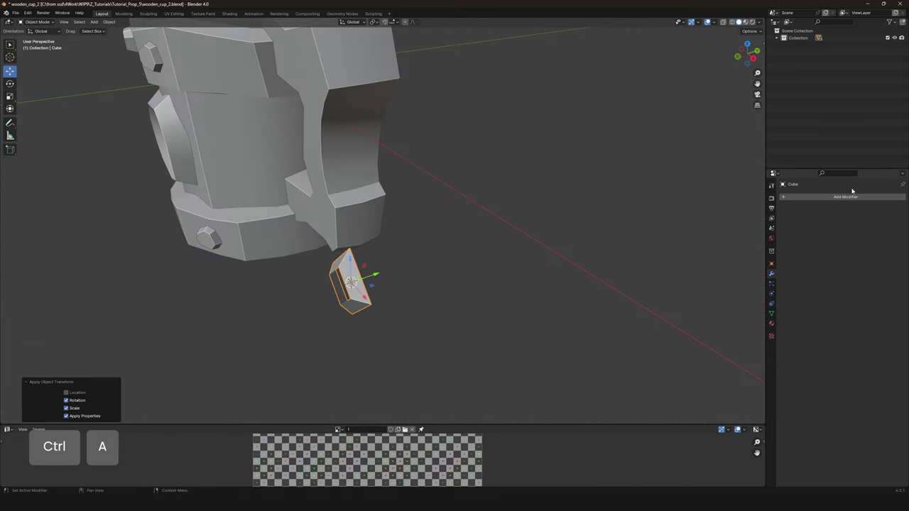
{"action": "key", "text": "Tab"}
{"action": "key", "text": "a"}
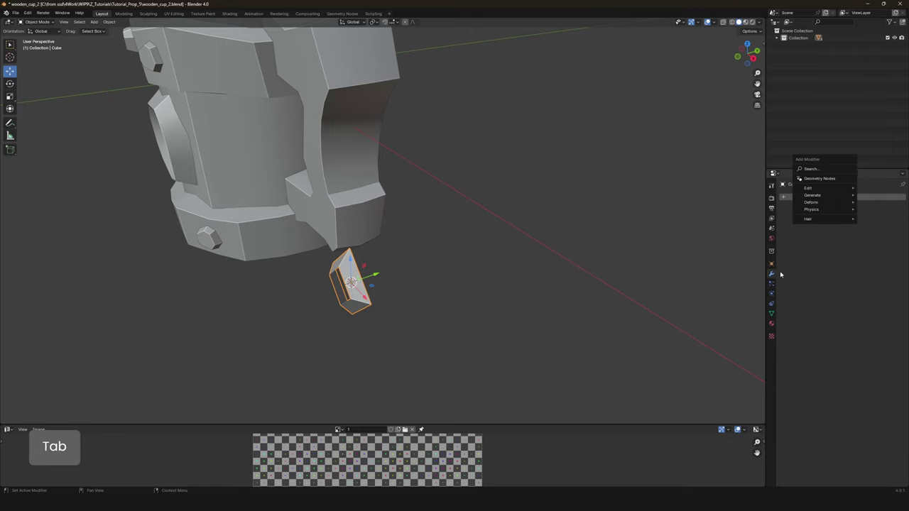
{"action": "left_click", "coordinate": [844, 196]}
{"action": "mouse_move", "coordinate": [816, 192]}
{"action": "left_click", "coordinate": [752, 243]}
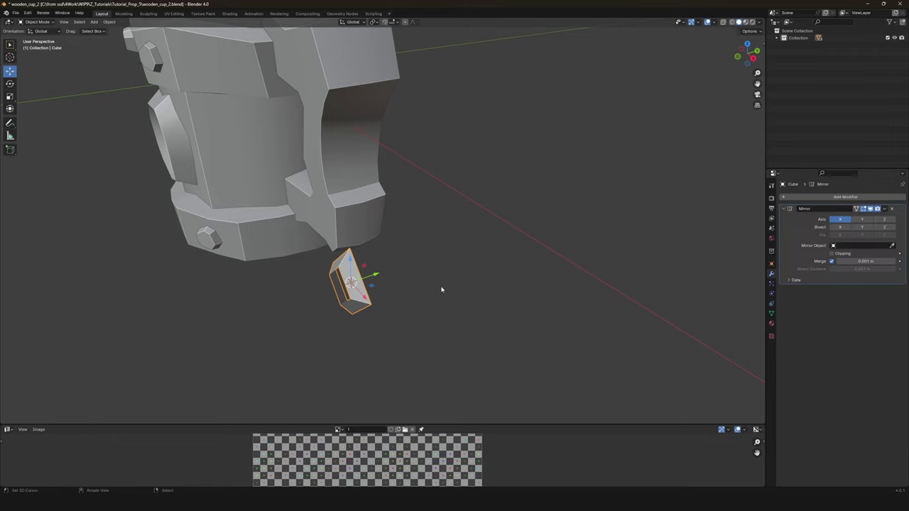
Enable mirror clipping on the diamond piece and select all its geometry in front wireframe view.
{"action": "left_click", "coordinate": [843, 253]}
{"action": "middle_click_drag", "start_coordinate": [483, 284], "coordinate": [379, 272]}
{"action": "key", "text": "Tab"}
{"action": "key", "text": "a"}
{"action": "key", "text": "KP_1"}
{"action": "key", "text": "Tab"}
{"action": "key", "text": "z"}
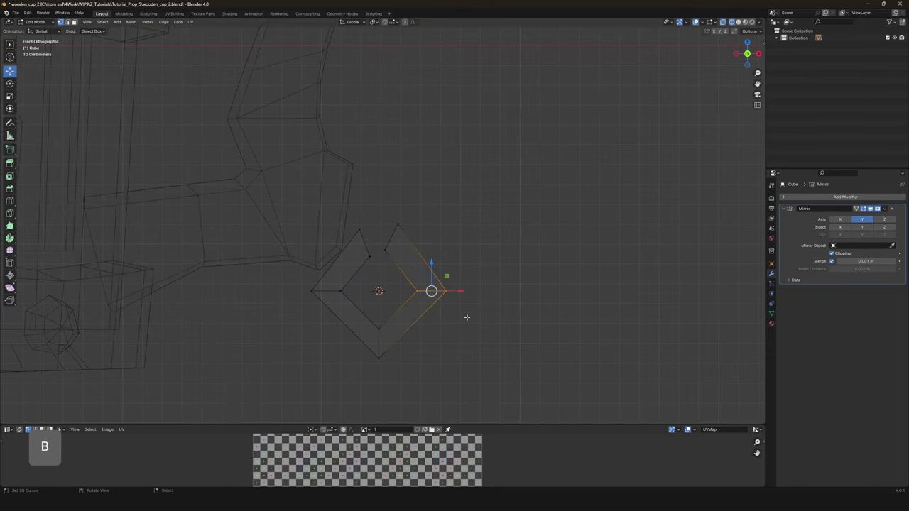
Box-select the piece's small vertices and move them down and to the right.
{"action": "key", "text": "b"}
{"action": "left_click", "coordinate": [395, 373]}
{"action": "left_click_drag", "start_coordinate": [350, 309], "coordinate": [353, 310]}
{"action": "key", "text": "g"}
{"action": "left_click", "coordinate": [365, 307]}
{"action": "key", "text": "g"}
{"action": "left_click", "coordinate": [431, 205]}
Slide the piece along the Y axis to the handle's lower tip.
{"action": "key", "text": "z"}
{"action": "left_click", "coordinate": [495, 268]}
{"action": "key", "text": "KP_3"}
{"action": "key", "text": "alt+z"}
{"action": "key", "text": "g"}
{"action": "key", "text": "y"}
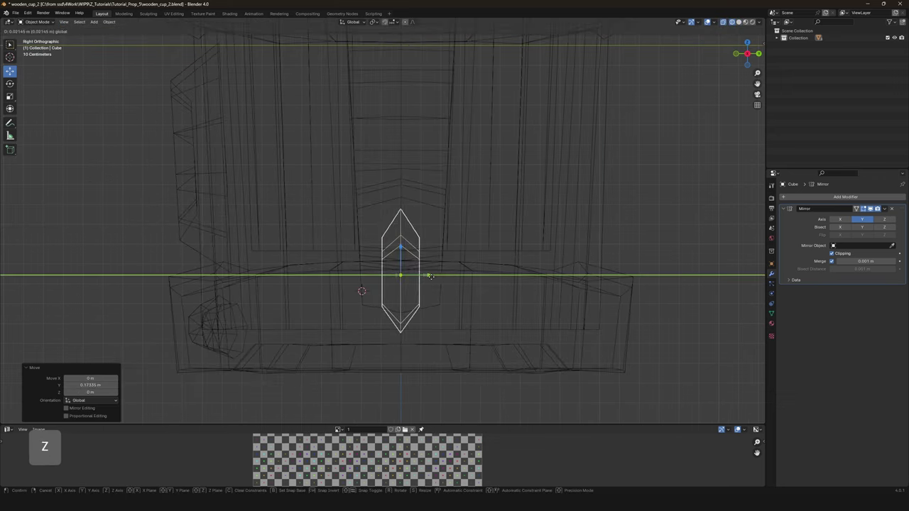
{"action": "key", "text": "alt+z"}
{"action": "key", "text": "KP_1"}
Select all of the handle piece and view it in perspective.
{"action": "scroll", "coordinate": [402, 274], "scroll_direction": "down", "scroll_amount": 4}
{"action": "key", "text": "Tab"}
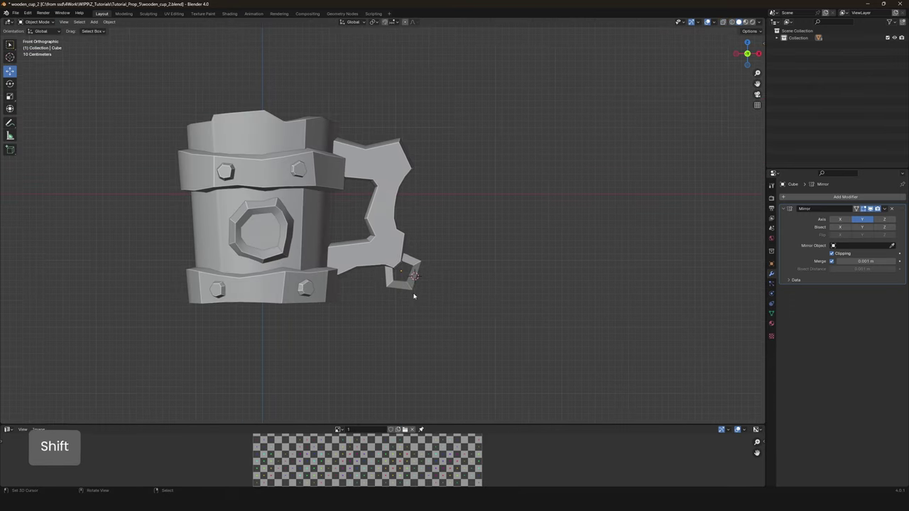
{"action": "scroll", "coordinate": [414, 293], "scroll_direction": "up", "scroll_amount": 3}
{"action": "key", "text": "Tab"}
{"action": "scroll", "coordinate": [433, 285], "scroll_direction": "down", "scroll_amount": 4}
{"action": "key", "text": "a"}
{"action": "scroll", "coordinate": [435, 280], "scroll_direction": "up", "scroll_amount": 3}
{"action": "middle_click_drag", "start_coordinate": [436, 280], "coordinate": [359, 256]}
Extrude the piece's geometry and check it in front wireframe view.
{"action": "key", "text": "Tab"}
{"action": "scroll", "coordinate": [438, 294], "scroll_direction": "up", "scroll_amount": 4}
{"action": "key", "text": "a"}
{"action": "middle_click_drag", "start_coordinate": [438, 294], "coordinate": [397, 264]}
{"action": "scroll", "coordinate": [416, 268], "scroll_direction": "down", "scroll_amount": 3}
{"action": "key", "text": "z"}
{"action": "key", "text": "KP_1"}
{"action": "key", "text": "z"}
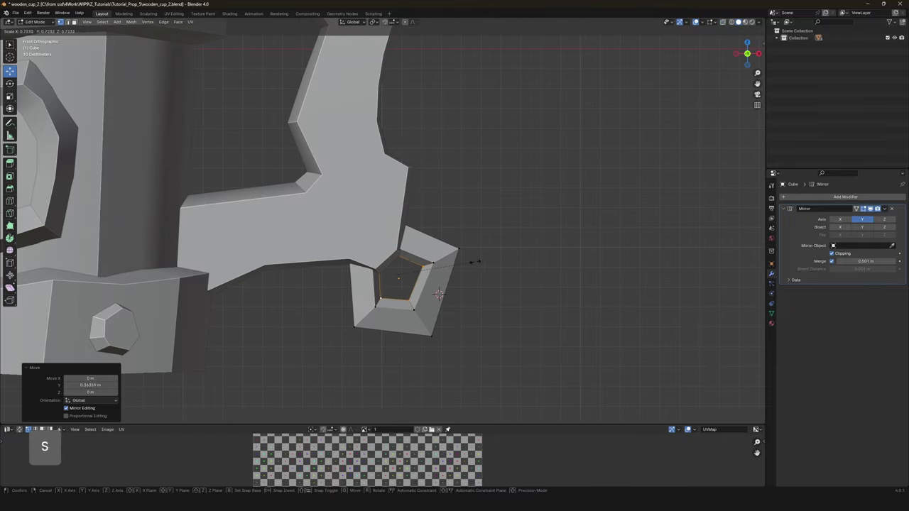
Scale the selected face slightly up to widen the piece's opening.
{"action": "key", "text": "Tab"}
{"action": "scroll", "coordinate": [482, 270], "scroll_direction": "down", "scroll_amount": 4}
{"action": "key", "text": "Tab"}
{"action": "scroll", "coordinate": [490, 286], "scroll_direction": "up", "scroll_amount": 4}
{"action": "key", "text": "s"}
{"action": "left_click", "coordinate": [491, 280]}
{"action": "key", "text": "Tab"}
{"action": "scroll", "coordinate": [426, 298], "scroll_direction": "down", "scroll_amount": 4}
Rotate the selected vertices of the piece's inner opening.
{"action": "key", "text": "z"}
{"action": "key", "text": "Tab"}
{"action": "scroll", "coordinate": [424, 292], "scroll_direction": "up", "scroll_amount": 4}
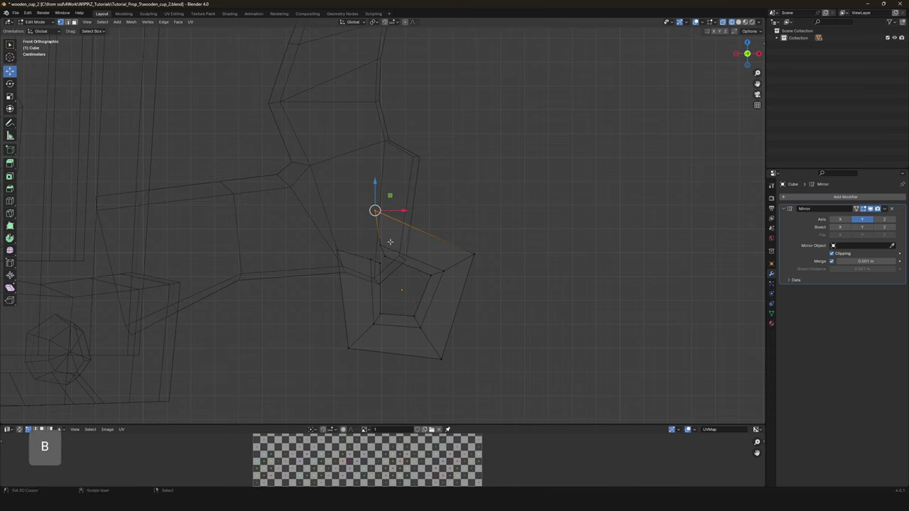
{"action": "key", "text": "z"}
{"action": "key", "text": "r"}
{"action": "key", "text": "z"}
{"action": "key", "text": "b"}
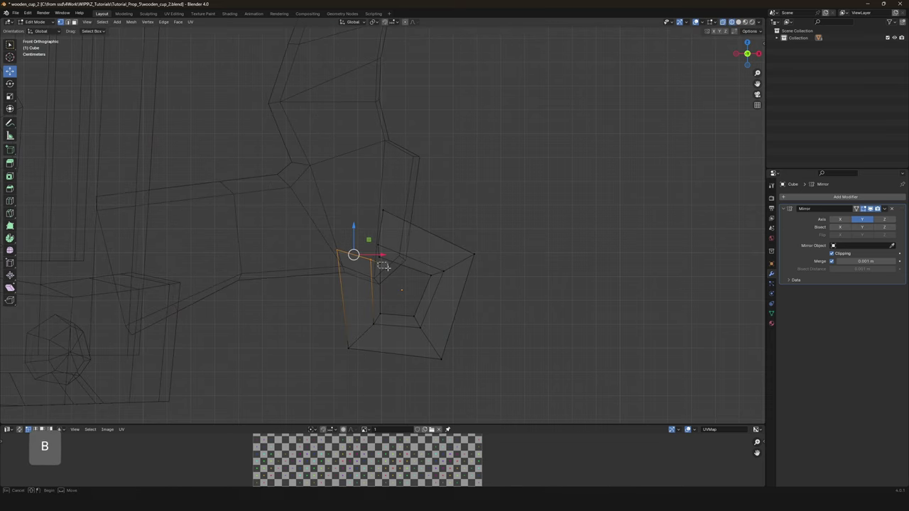
{"action": "key", "text": "z"}
Box-select the vertex at the piece's lower left and move it into place.
{"action": "key", "text": "Tab"}
{"action": "scroll", "coordinate": [438, 292], "scroll_direction": "down", "scroll_amount": 3}
{"action": "scroll", "coordinate": [367, 303], "scroll_direction": "up", "scroll_amount": 3}
{"action": "key", "text": "z"}
{"action": "key", "text": "Tab"}
{"action": "key", "text": "b"}
{"action": "left_click_drag", "start_coordinate": [355, 266], "coordinate": [392, 311]}
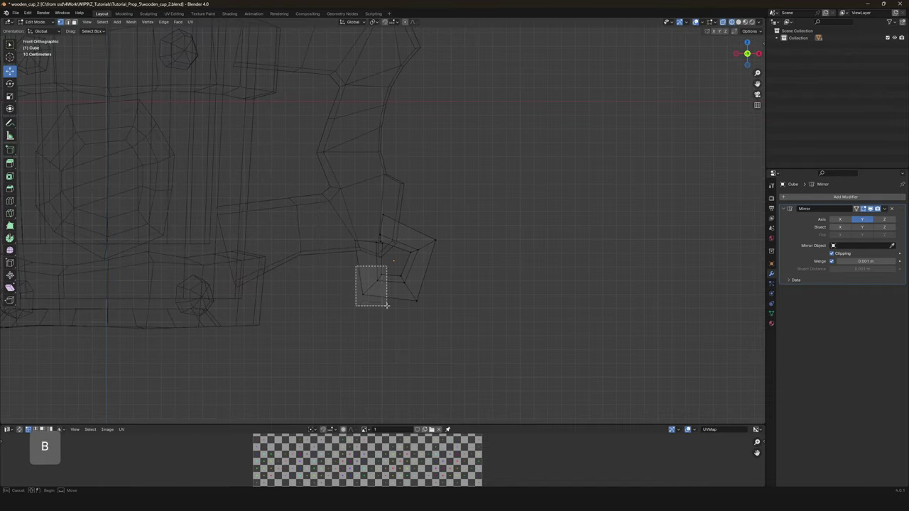
{"action": "key", "text": "z"}
{"action": "key", "text": "g"}
{"action": "left_click", "coordinate": [398, 276]}
Finish reshaping the vertices and return to object mode in solid shading.
{"action": "key", "text": "z"}
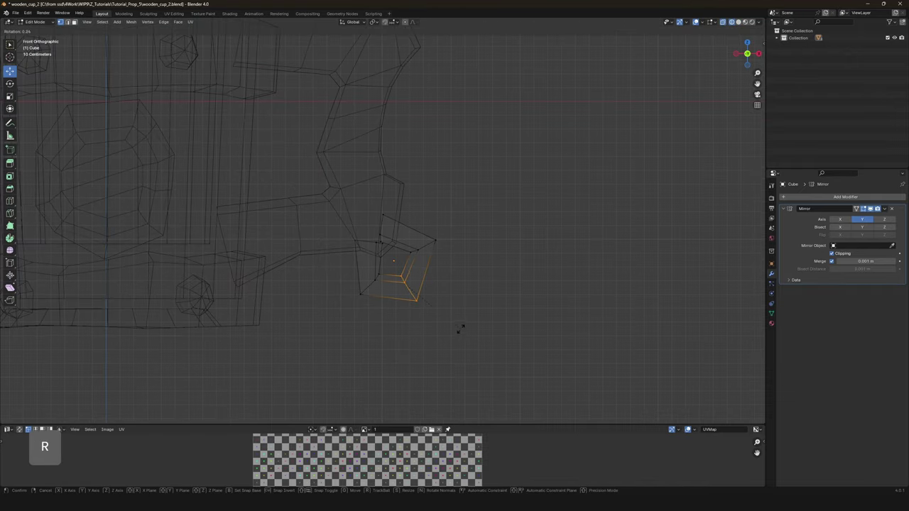
{"action": "left_click", "coordinate": [463, 328]}
{"action": "key", "text": "Tab"}
{"action": "scroll", "coordinate": [467, 314], "scroll_direction": "down", "scroll_amount": 5}
{"action": "key", "text": "shift+z"}
{"action": "middle_click_drag", "start_coordinate": [466, 314], "coordinate": [385, 287], "text": "shift"}
Save wooden_cup_2.blend and scale the piece up slightly to 1.050.
{"action": "key", "text": "ctrl+s"}
{"action": "left_click", "coordinate": [465, 289]}
{"action": "middle_click_drag", "start_coordinate": [465, 289], "coordinate": [534, 277]}
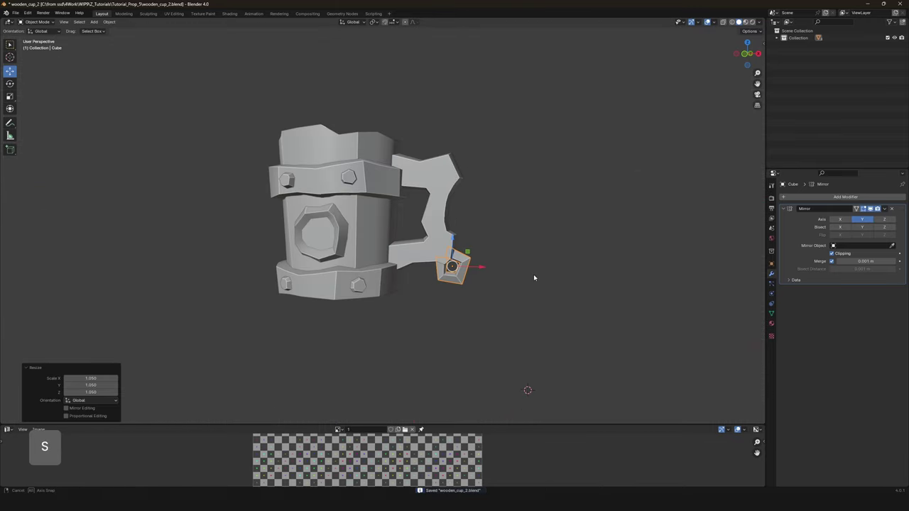
{"action": "key", "text": "KP_1"}
{"action": "key", "text": "alt+a"}
Cancel the stray scale and rotation, keeping the cup upright, and look down on it.
{"action": "key", "text": "Escape"}
{"action": "scroll", "coordinate": [478, 329], "scroll_direction": "down", "scroll_amount": 2}
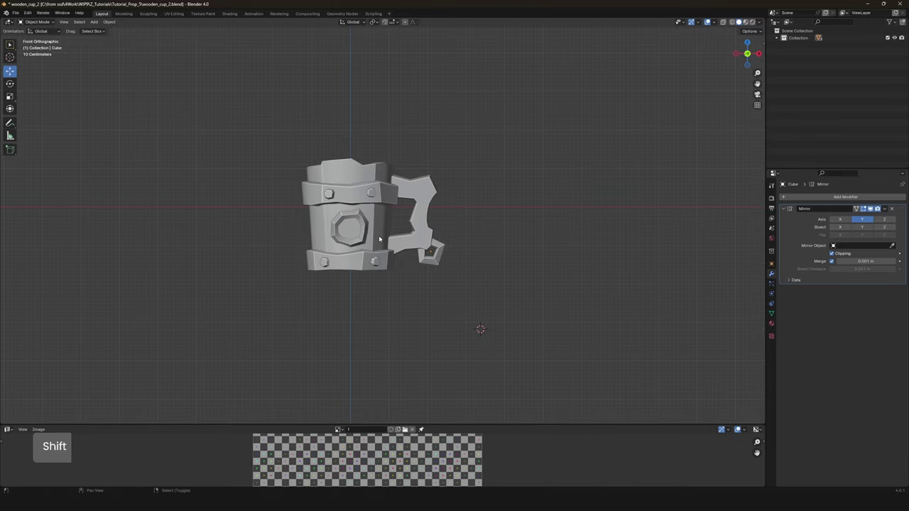
{"action": "scroll", "coordinate": [420, 282], "scroll_direction": "up", "scroll_amount": 2, "text": "shift"}
{"action": "key", "text": "Escape"}
{"action": "scroll", "coordinate": [409, 261], "scroll_direction": "up", "scroll_amount": 2}
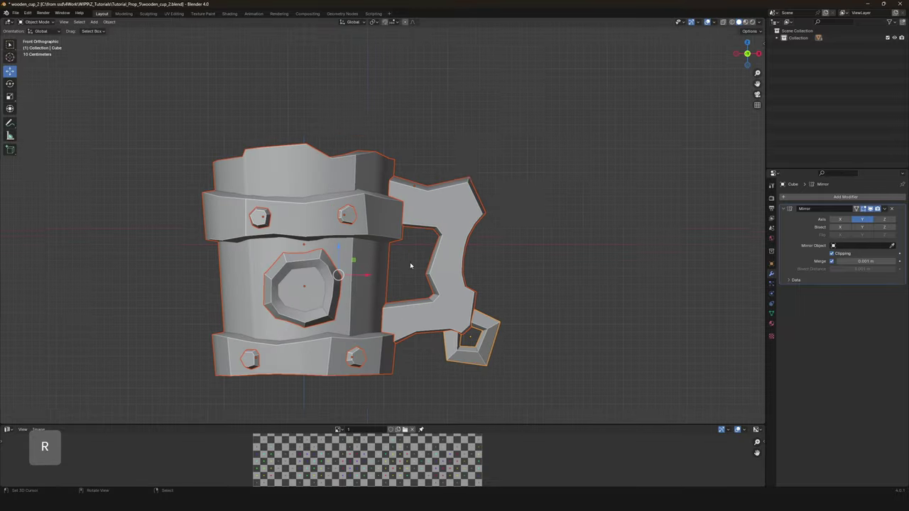
{"action": "scroll", "coordinate": [410, 261], "scroll_direction": "down", "scroll_amount": 2}
{"action": "middle_click_drag", "start_coordinate": [409, 261], "coordinate": [405, 318]}
Select every cup part with the body active and convert them to mesh with Alt+C.
{"action": "left_click", "coordinate": [378, 272]}
{"action": "key", "text": "z"}
{"action": "key", "text": "a"}
{"action": "left_click", "coordinate": [404, 318], "text": "shift"}
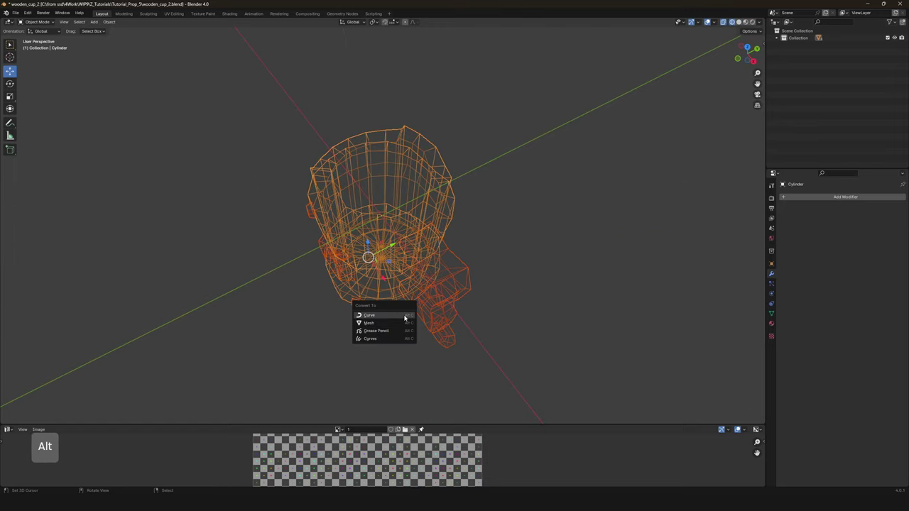
{"action": "key", "text": "alt+c"}
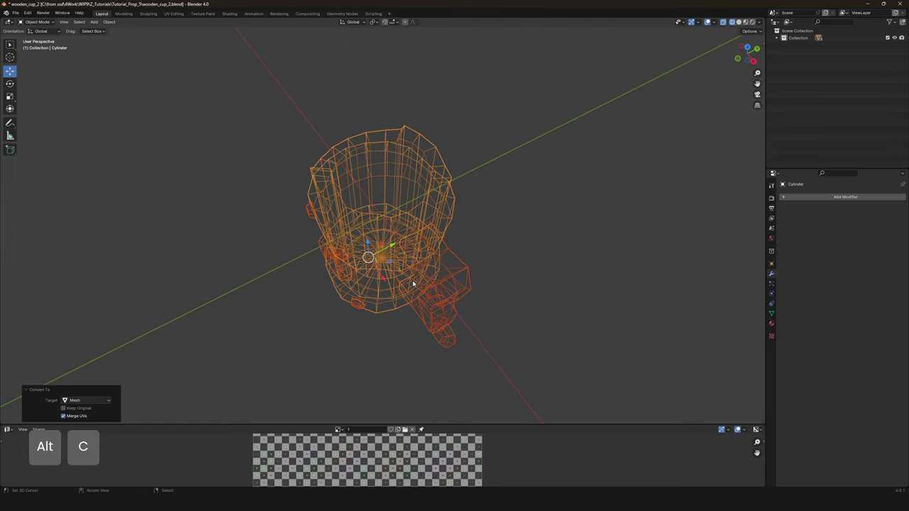
{"action": "key", "text": "z"}
Delete one half of the cup from top view and add a Mirror modifier to rebuild it.
{"action": "key", "text": "KP_7"}
{"action": "key", "text": "Tab"}
{"action": "key", "text": "z"}
{"action": "key", "text": "a"}
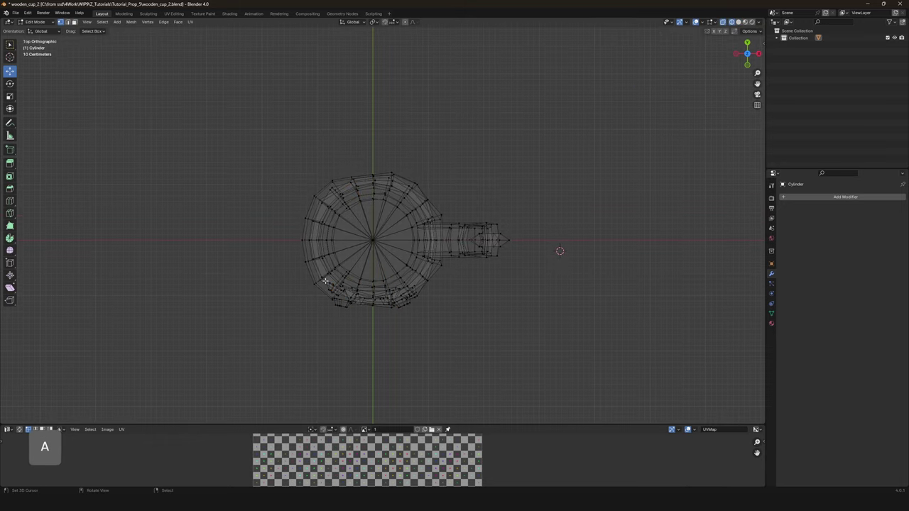
{"action": "left_click_drag", "start_coordinate": [229, 137], "coordinate": [572, 241]}
{"action": "key", "text": "x"}
{"action": "left_click", "coordinate": [572, 239]}
{"action": "key", "text": "Tab"}
{"action": "middle_click_drag", "start_coordinate": [572, 238], "coordinate": [528, 386]}
{"action": "left_click", "coordinate": [845, 197]}
{"action": "mouse_move", "coordinate": [831, 198]}
{"action": "left_click", "coordinate": [752, 248]}
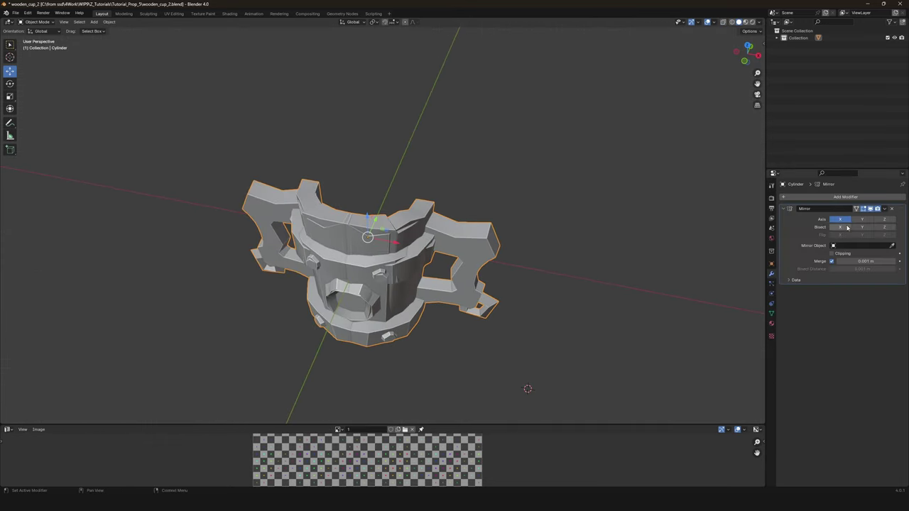
Mark the inner rim edge loop as a seam.
{"action": "key", "text": "Tab"}
{"action": "key", "text": "a"}
{"action": "mouse_move", "coordinate": [572, 250]}
{"action": "middle_mouse_down"}
{"action": "mouse_move", "coordinate": [367, 265]}
{"action": "mouse_move", "coordinate": [355, 242]}
{"action": "mouse_move", "coordinate": [363, 179]}
{"action": "mouse_move", "coordinate": [353, 206]}
{"action": "mouse_move", "coordinate": [341, 197]}
{"action": "mouse_move", "coordinate": [333, 306]}
{"action": "mouse_move", "coordinate": [381, 344]}
{"action": "middle_mouse_up"}
{"action": "key", "text": "alt+a"}
{"action": "key", "text": "2"}
{"action": "left_click", "coordinate": [363, 179], "text": "alt"}
{"action": "key", "text": "ctrl+e"}
{"action": "left_click", "coordinate": [341, 197]}
{"action": "key", "text": "z"}
{"action": "key", "text": "shift+z"}
Mark the inner bottom edge loop and the top-side edges as seams.
{"action": "scroll", "coordinate": [332, 305], "scroll_direction": "down", "scroll_amount": 5}
{"action": "left_click", "coordinate": [380, 344], "text": "alt"}
{"action": "key", "text": "ctrl+e"}
{"action": "left_click", "coordinate": [400, 304]}
{"action": "key", "text": "alt+a"}
{"action": "middle_click_drag", "start_coordinate": [400, 305], "coordinate": [391, 373]}
{"action": "left_click", "coordinate": [387, 254]}
{"action": "key", "text": "alt+a"}
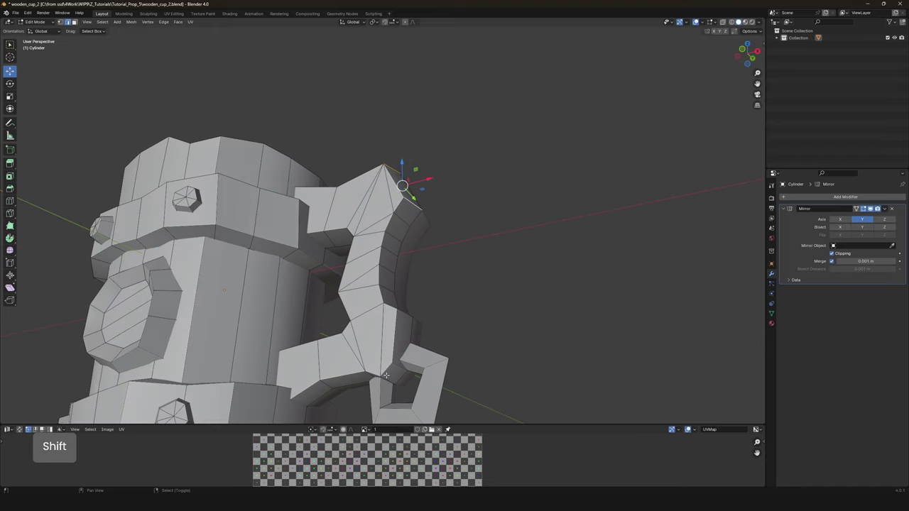
Mark the selected edges along the cup's top edge as a seam.
{"action": "middle_click_drag", "start_coordinate": [406, 321], "coordinate": [408, 320]}
{"action": "key", "text": "alt+a"}
{"action": "scroll", "coordinate": [409, 320], "scroll_direction": "up", "scroll_amount": 3}
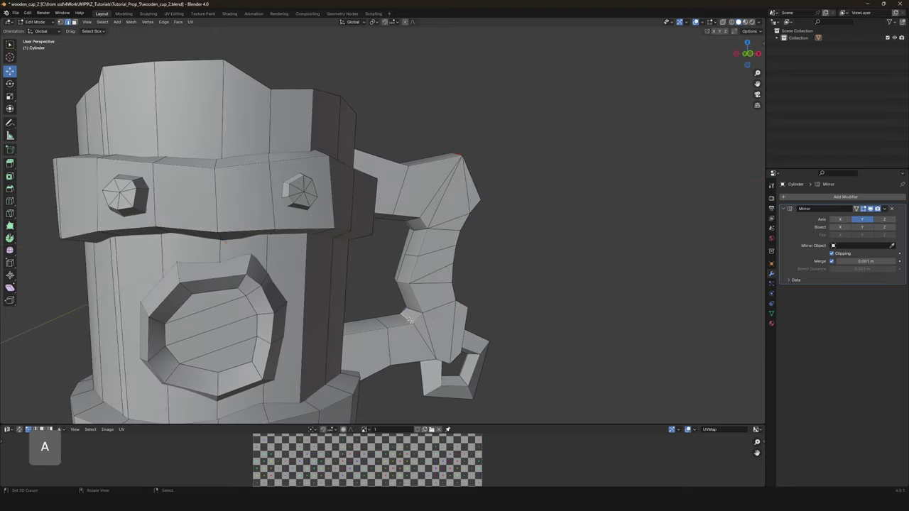
{"action": "left_click", "coordinate": [411, 223]}
{"action": "key", "text": "alt+a"}
{"action": "scroll", "coordinate": [515, 385], "scroll_direction": "down", "scroll_amount": 3}
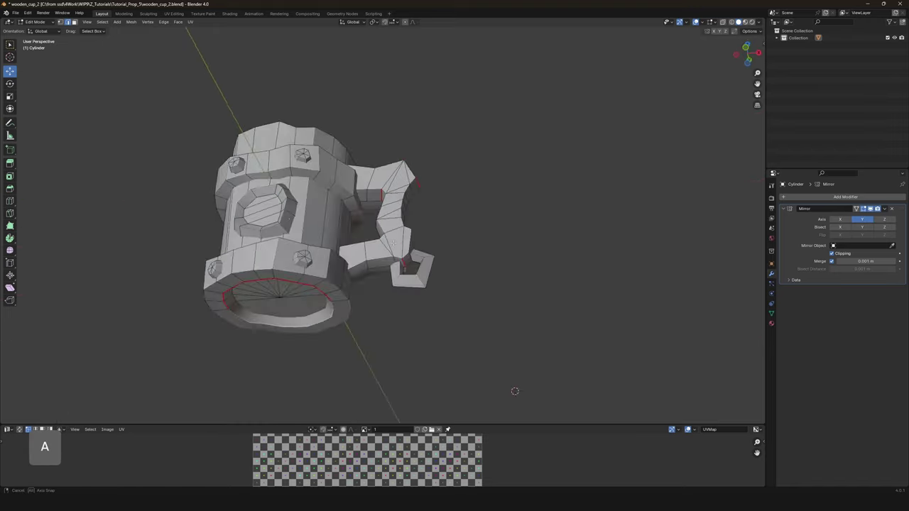
Orbit to the handle and inspect it in a straight front view with see-through toggled.
{"action": "middle_click_drag", "start_coordinate": [516, 386], "coordinate": [376, 275]}
{"action": "scroll", "coordinate": [497, 355], "scroll_direction": "up", "scroll_amount": 3}
{"action": "key", "text": "KP_1"}
{"action": "key", "text": "alt+z"}
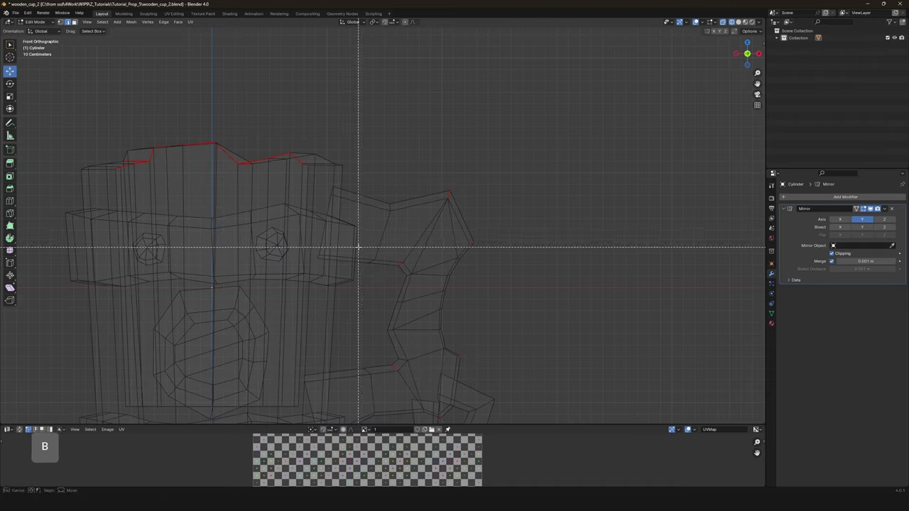
{"action": "key", "text": "alt+z"}
{"action": "scroll", "coordinate": [454, 300], "scroll_direction": "down", "scroll_amount": 3}
{"action": "scroll", "coordinate": [489, 312], "scroll_direction": "up", "scroll_amount": 2}
{"action": "key", "text": "Tab"}
{"action": "key", "text": "Tab"}
{"action": "key", "text": "ctrl+z"}
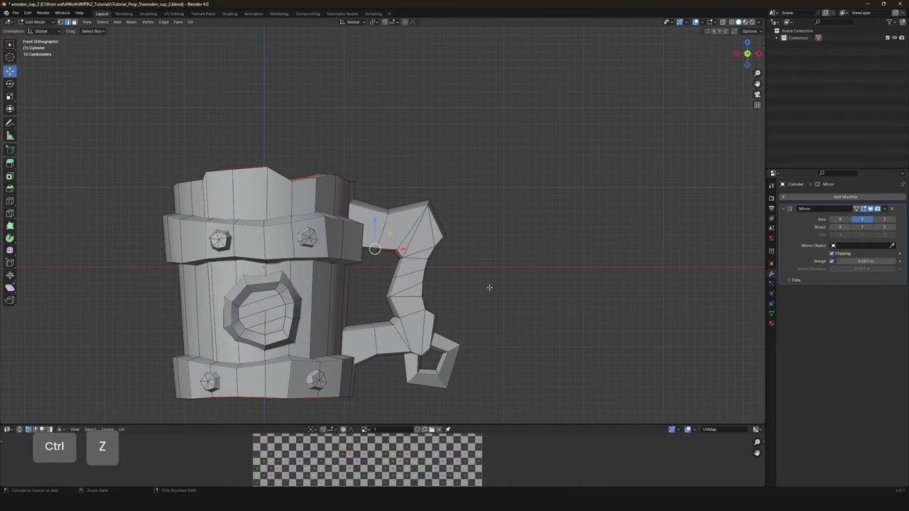
{"action": "scroll", "coordinate": [371, 359], "scroll_direction": "up", "scroll_amount": 4}
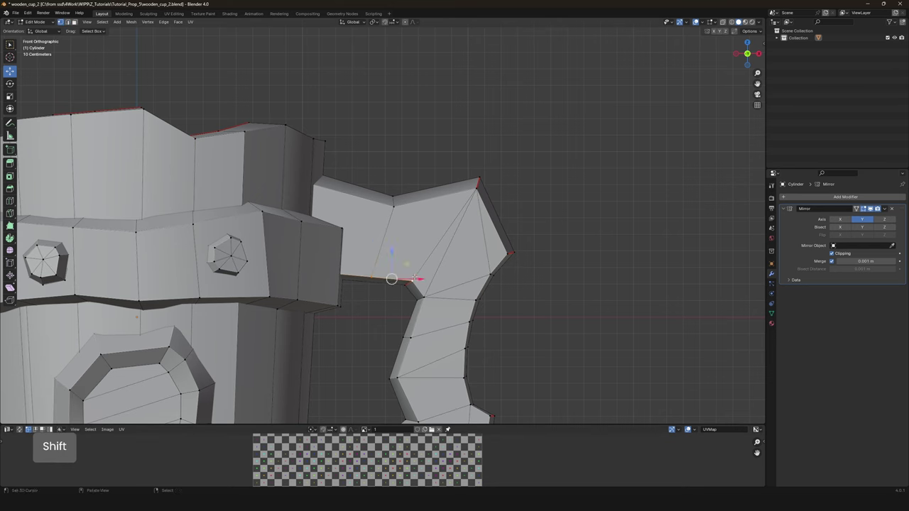
Re-enter Edit Mode and set up a see-through front view of the cup mesh.
{"action": "key", "text": "a"}
{"action": "scroll", "coordinate": [446, 298], "scroll_direction": "down", "scroll_amount": 3}
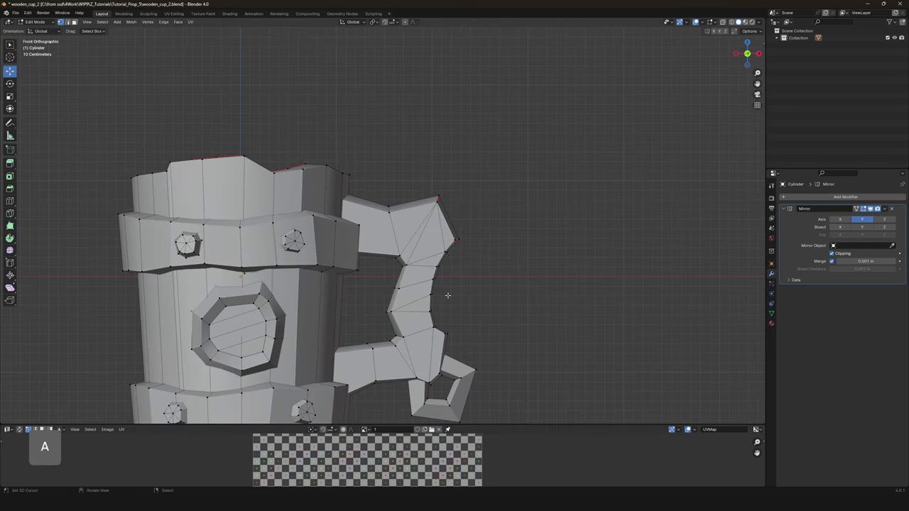
{"action": "key", "text": "alt+z"}
{"action": "key", "text": "alt+z"}
{"action": "scroll", "coordinate": [446, 298], "scroll_direction": "down", "scroll_amount": 2}
{"action": "key", "text": "Tab"}
{"action": "scroll", "coordinate": [422, 278], "scroll_direction": "up", "scroll_amount": 2}
{"action": "key", "text": "Tab"}
{"action": "middle_click_drag", "start_coordinate": [422, 278], "coordinate": [413, 249]}
{"action": "key", "text": "a"}
{"action": "key", "text": "alt+z"}
{"action": "key", "text": "alt+z"}
{"action": "key", "text": "alt+a"}
{"action": "key", "text": "alt+z"}
{"action": "key", "text": "KP_1"}
{"action": "scroll", "coordinate": [412, 249], "scroll_direction": "up", "scroll_amount": 2}
Reveal all hidden faces, select the whole mesh, unwrap it and maximize the UV editor.
{"action": "key", "text": "h"}
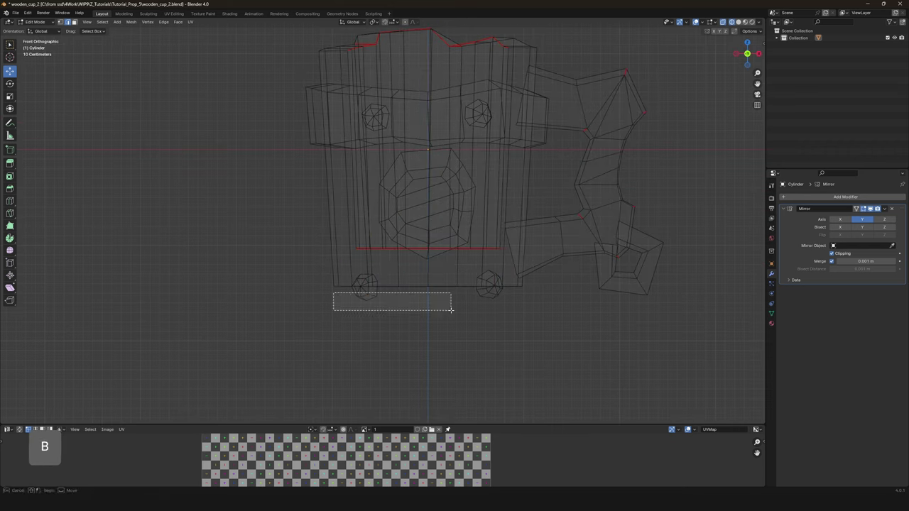
{"action": "left_click_drag", "start_coordinate": [571, 329], "coordinate": [300, 280]}
{"action": "key", "text": "alt+z"}
{"action": "middle_click_drag", "start_coordinate": [554, 298], "coordinate": [511, 270]}
{"action": "key", "text": "alt+h"}
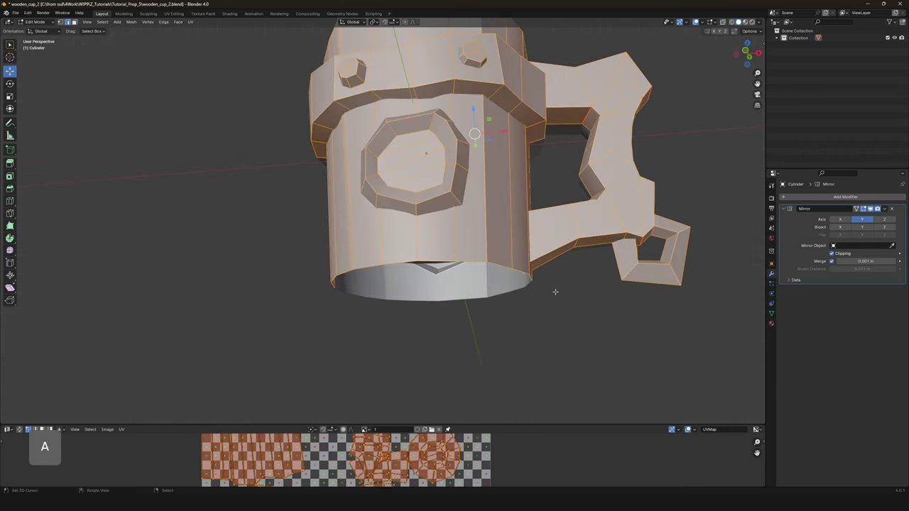
{"action": "key", "text": "a"}
{"action": "key", "text": "u"}
{"action": "left_click", "coordinate": [459, 177]}
{"action": "key", "text": "ctrl+space"}
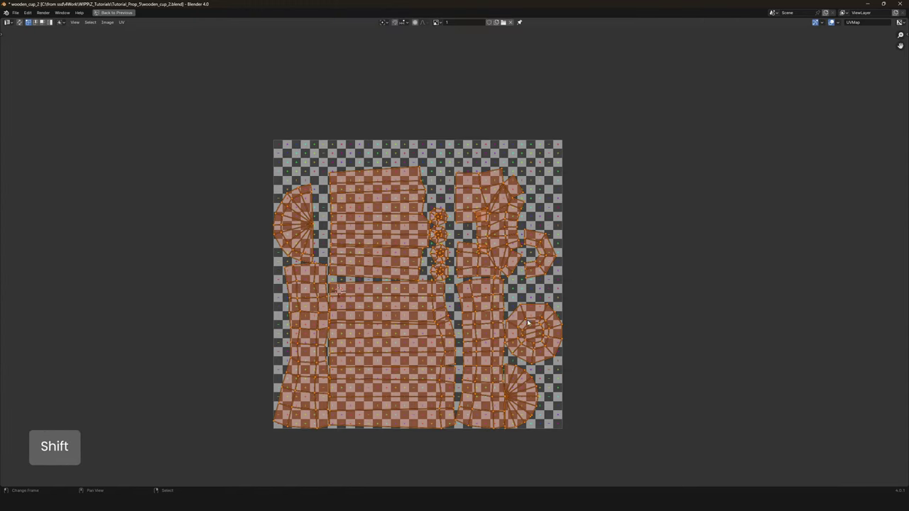
Move and resize the unwrapped UV islands.
{"action": "key", "text": "g"}
{"action": "key", "text": "s"}
{"action": "left_click", "coordinate": [167, 431]}
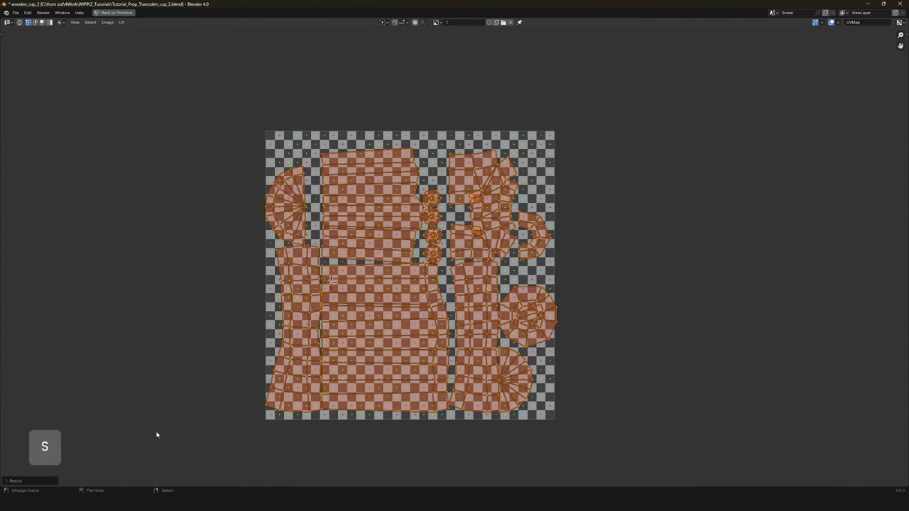
Run UV > Pack Islands with default settings to fill the tile.
{"action": "left_click", "coordinate": [121, 22]}
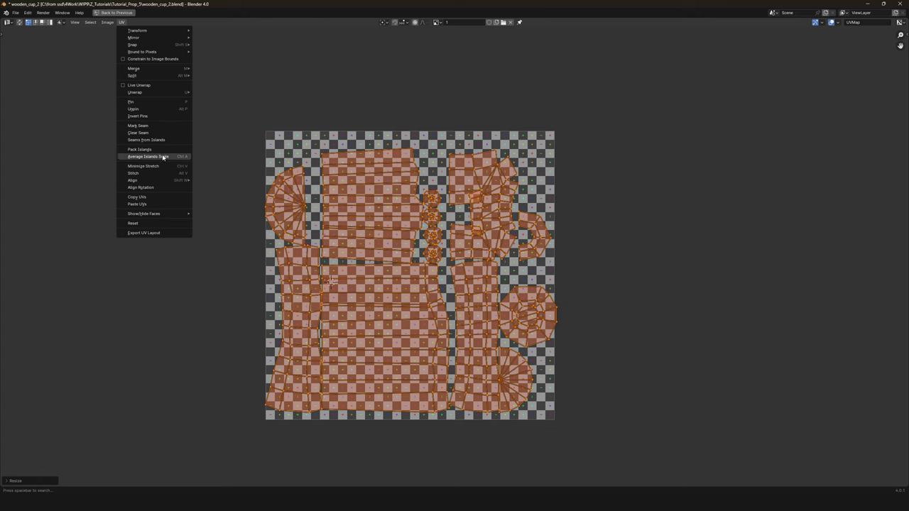
{"action": "left_click", "coordinate": [142, 149]}
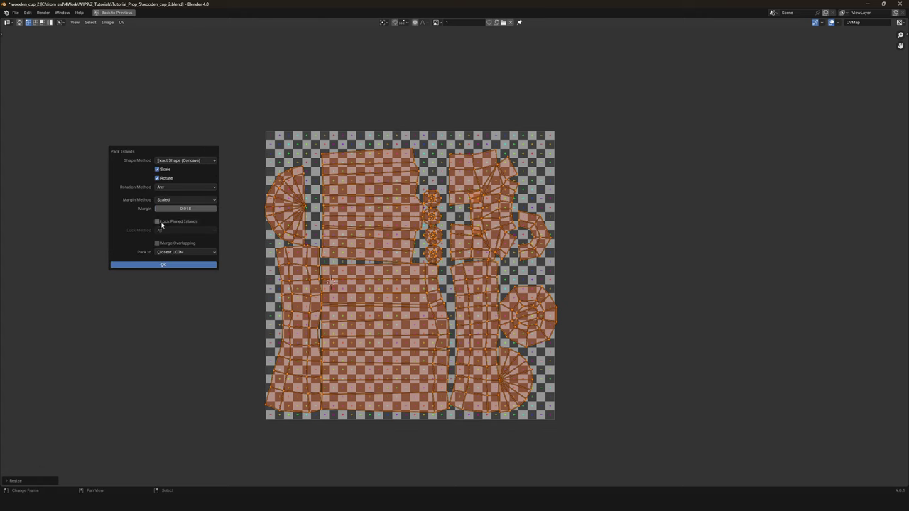
{"action": "left_click", "coordinate": [163, 264]}
{"action": "middle_click_drag", "start_coordinate": [468, 314], "coordinate": [451, 291], "text": "shift"}
{"action": "scroll", "coordinate": [288, 274], "scroll_direction": "up", "scroll_amount": 1}
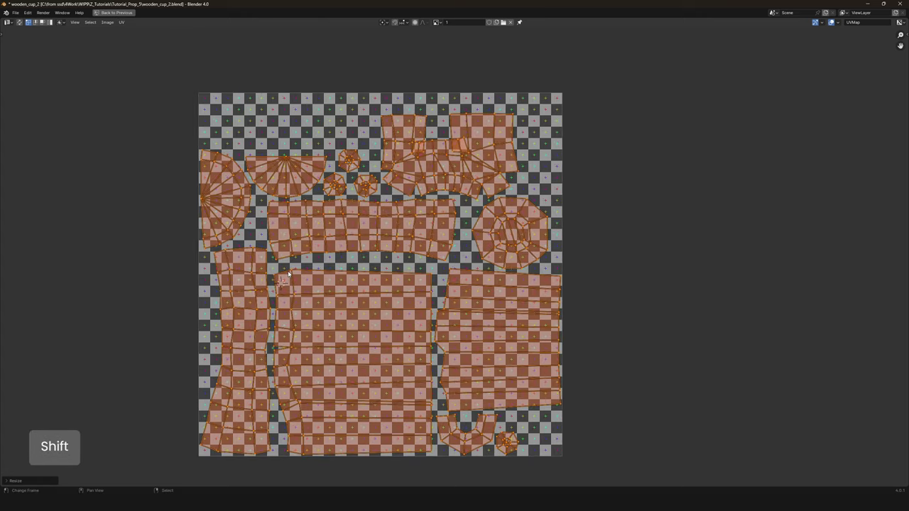
{"action": "left_click", "coordinate": [468, 154]}
Frame the UV layout and flatten the left edge loop to zero width with S X 0.
{"action": "key", "text": "KP_Decimal"}
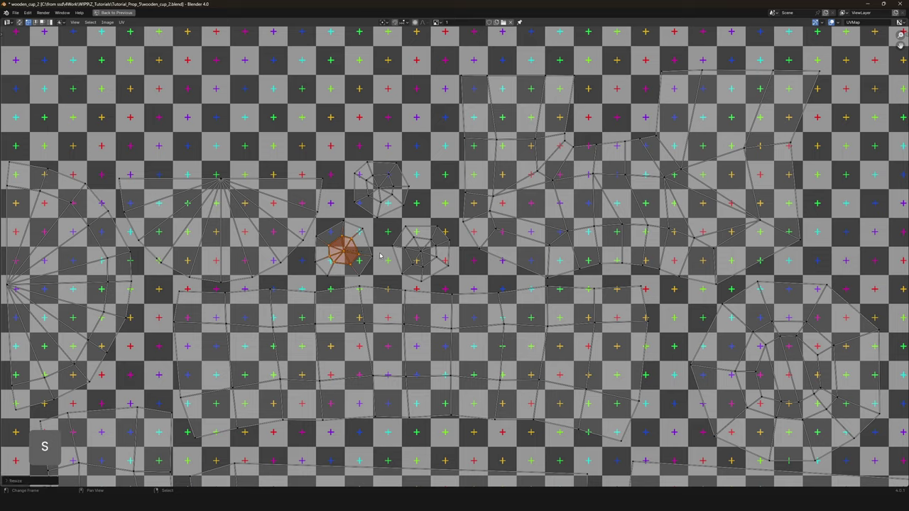
{"action": "key", "text": "a"}
{"action": "key", "text": "KP_Decimal"}
{"action": "key", "text": "alt+a"}
{"action": "left_click", "coordinate": [233, 213], "text": "alt"}
{"action": "key", "text": "s"}
{"action": "key", "text": "x"}
{"action": "key", "text": "0"}
{"action": "key", "text": "Return"}
Flatten another edge loop on the left of the layout to zero horizontal width.
{"action": "key", "text": "a"}
{"action": "middle_click_drag", "start_coordinate": [268, 416], "coordinate": [304, 265], "text": "shift"}
{"action": "key", "text": "alt+a"}
{"action": "left_click", "coordinate": [304, 265], "text": "alt"}
{"action": "key", "text": "s"}
{"action": "key", "text": "x"}
{"action": "key", "text": "s"}
{"action": "key", "text": "x"}
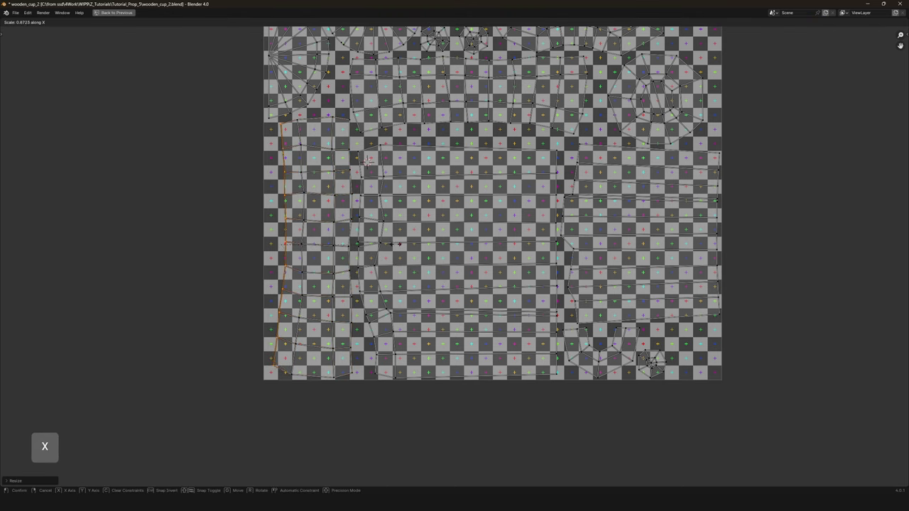
{"action": "key", "text": "0"}
{"action": "key", "text": "Return"}
Scale a third edge loop horizontally and straighten it with the UV alignment options.
{"action": "left_click", "coordinate": [481, 282], "text": "alt"}
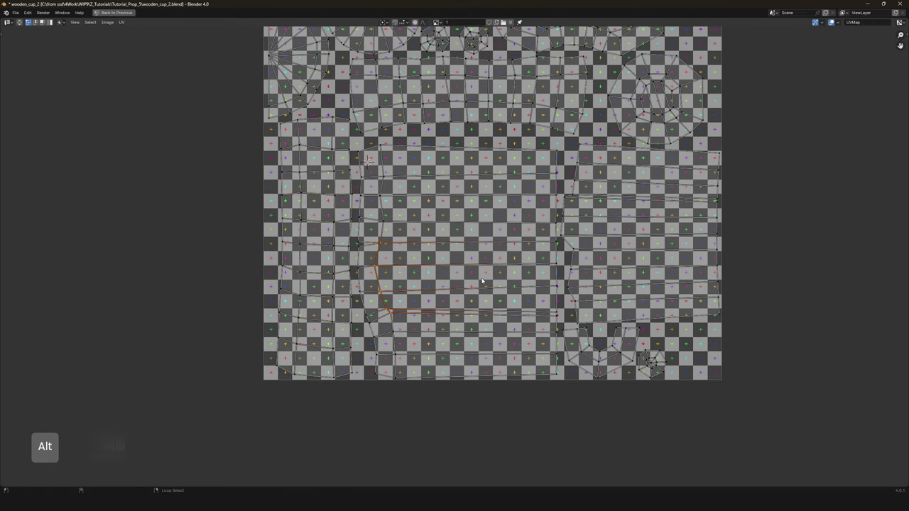
{"action": "key", "text": "s"}
{"action": "key", "text": "x"}
{"action": "left_click", "coordinate": [383, 270]}
{"action": "key", "text": "s"}
{"action": "left_click", "coordinate": [376, 214]}
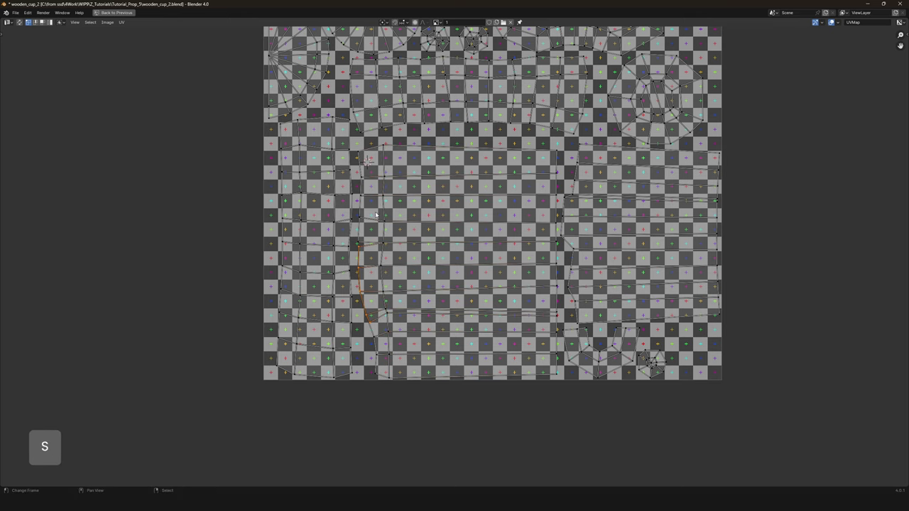
{"action": "key", "text": "w"}
{"action": "key", "text": "x"}
{"action": "key", "text": "b"}
{"action": "key", "text": "w"}
{"action": "left_click", "coordinate": [416, 321]}
Pan the UV layout left and clear the selection of all UVs.
{"action": "key", "text": "a"}
{"action": "middle_click_drag", "start_coordinate": [416, 321], "coordinate": [274, 349]}
{"action": "key", "text": "a"}
{"action": "key", "text": "a"}
{"action": "key", "text": "x"}
{"action": "key", "text": "a"}
{"action": "scroll", "coordinate": [486, 251], "scroll_direction": "down", "scroll_amount": 1}
{"action": "left_click", "coordinate": [185, 103]}
Move the bottom-right island and two small islands out beside the tile on the right.
{"action": "left_click", "coordinate": [505, 404]}
{"action": "key", "text": "g"}
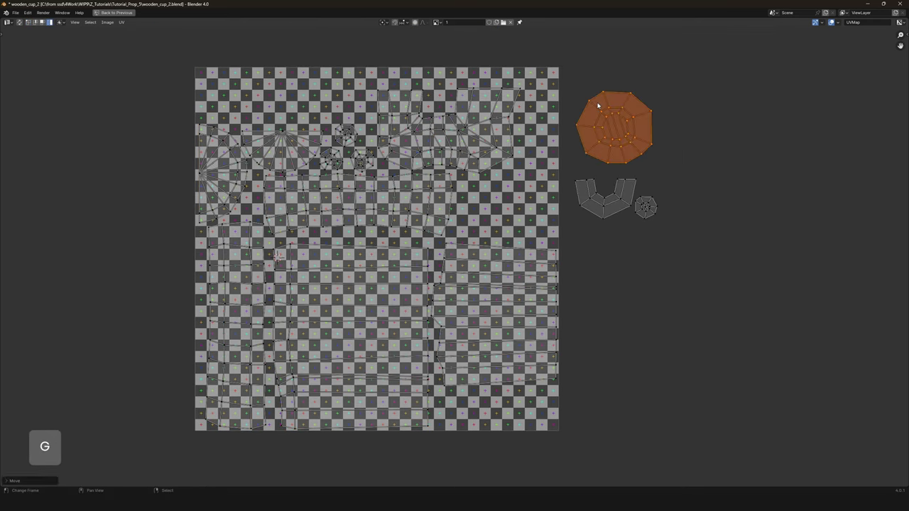
{"action": "left_click", "coordinate": [346, 134]}
{"action": "left_click", "coordinate": [361, 159], "text": "shift"}
{"action": "key", "text": "g"}
{"action": "left_click", "coordinate": [802, 113]}
Move the tall strip island left of the tile, then resize and reposition the lower-left island.
{"action": "left_click", "coordinate": [234, 327]}
{"action": "key", "text": "g"}
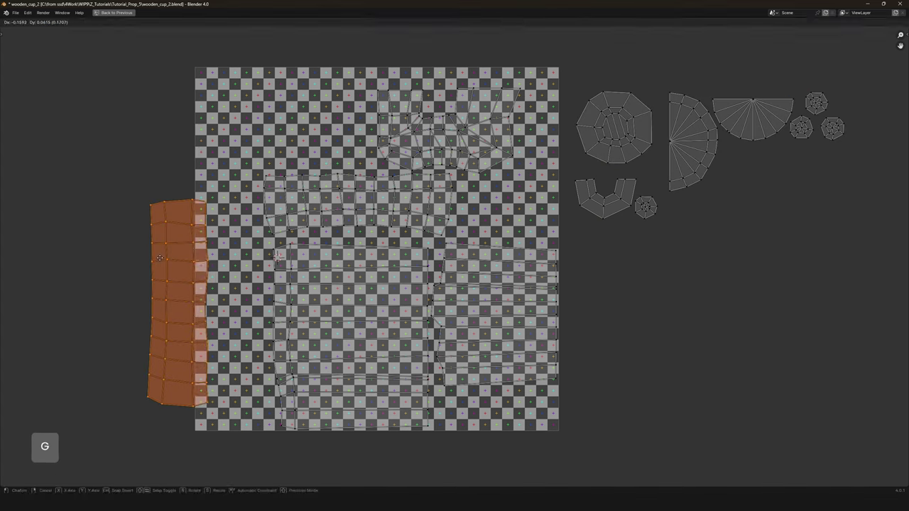
{"action": "left_click", "coordinate": [137, 247]}
{"action": "left_click", "coordinate": [331, 346]}
{"action": "key", "text": "s"}
{"action": "middle_click_drag", "start_coordinate": [323, 385], "coordinate": [379, 345]}
{"action": "key", "text": "g"}
{"action": "left_click", "coordinate": [379, 345]}
Rotate the right-side island 90° and move it down and left within the tile.
{"action": "left_click", "coordinate": [566, 314]}
{"action": "left_click", "coordinate": [566, 311]}
{"action": "key", "text": "g"}
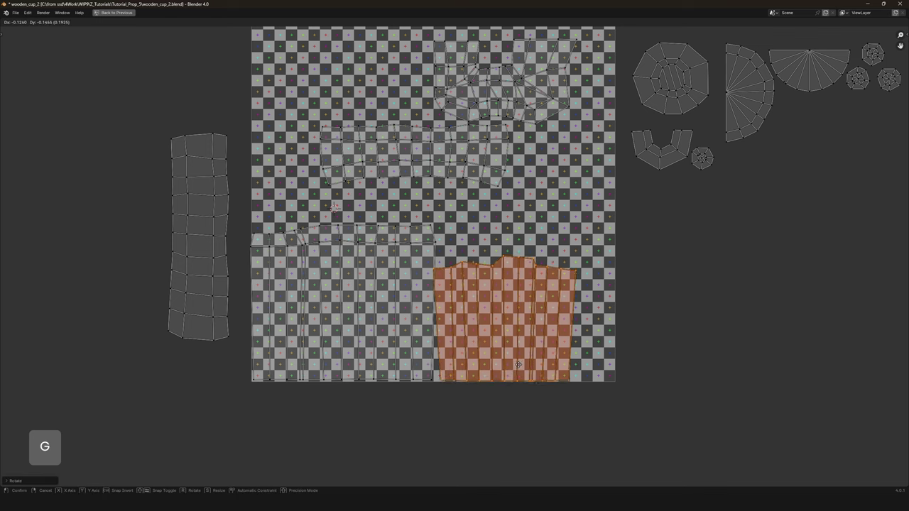
{"action": "left_click", "coordinate": [522, 363]}
{"action": "key", "text": "alt+a"}
{"action": "middle_click_drag", "start_coordinate": [438, 188], "coordinate": [449, 231]}
{"action": "left_click", "coordinate": [450, 231]}
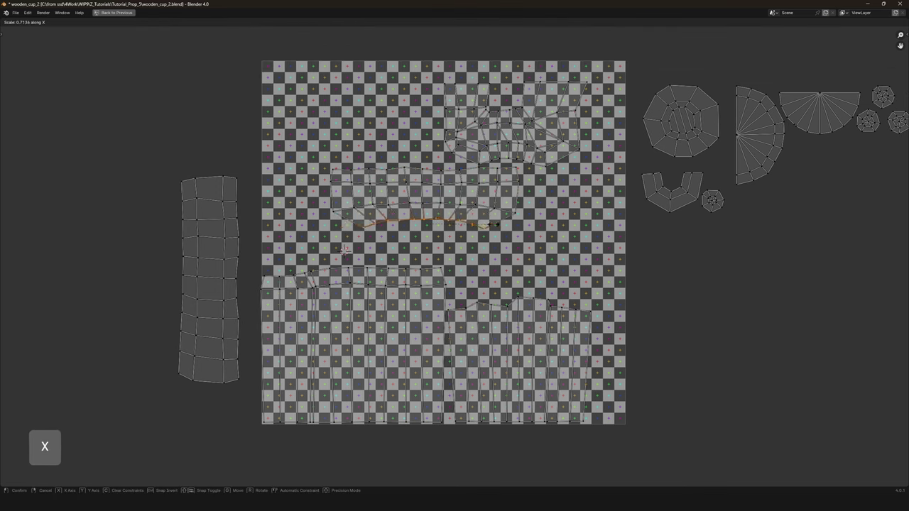
{"action": "right_click", "coordinate": [436, 210]}
{"action": "key", "text": "alt+a"}
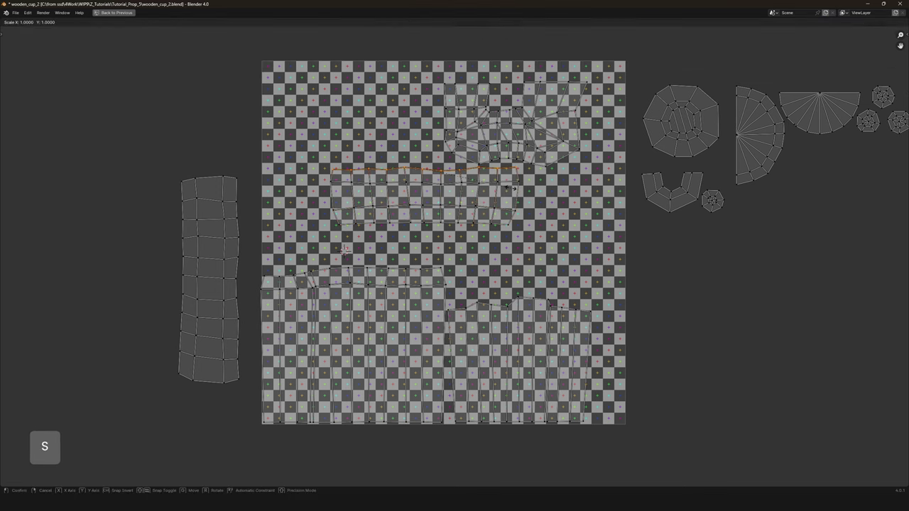
Reposition another island, then rotate the tall strip island 90° and move it into the tile.
{"action": "left_click", "coordinate": [435, 189]}
{"action": "key", "text": "g"}
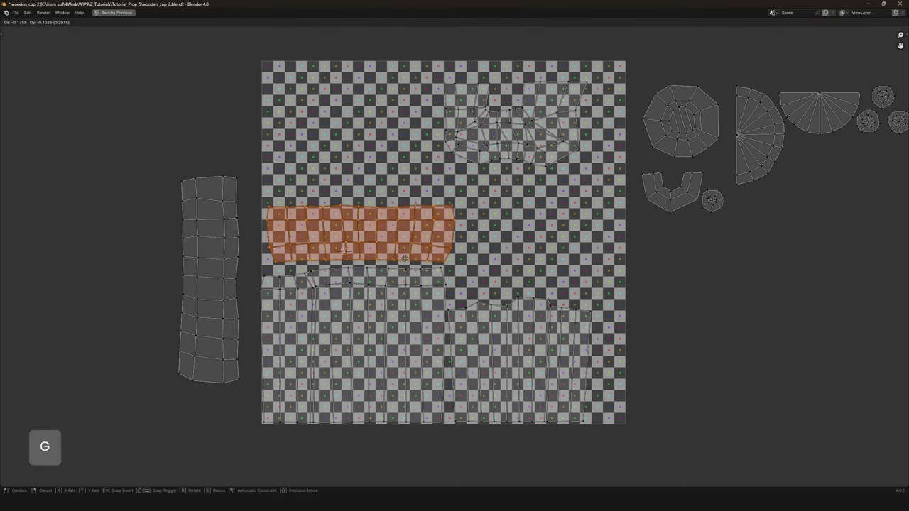
{"action": "left_click", "coordinate": [405, 258]}
{"action": "left_click", "coordinate": [227, 244]}
{"action": "key", "text": "r"}
{"action": "key", "text": "9"}
{"action": "key", "text": "0"}
{"action": "key", "text": "Return"}
{"action": "key", "text": "g"}
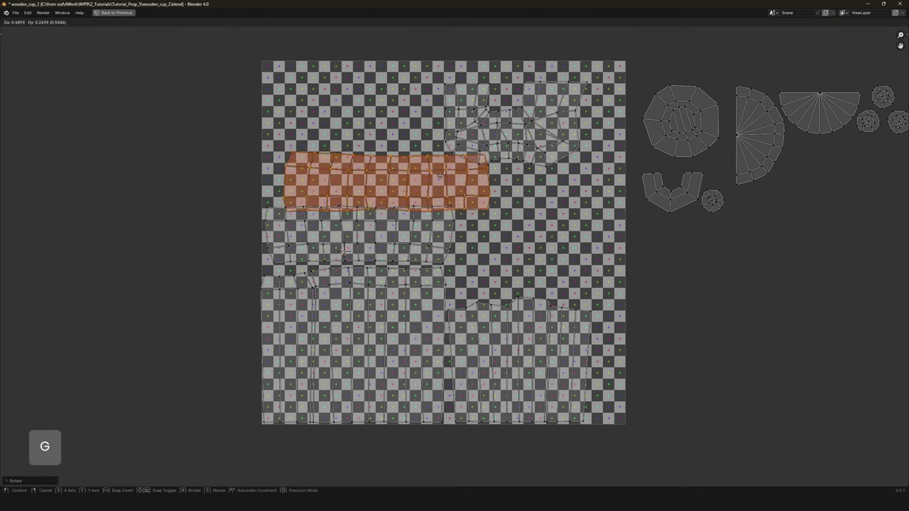
{"action": "left_click", "coordinate": [425, 227]}
{"action": "key", "text": "g"}
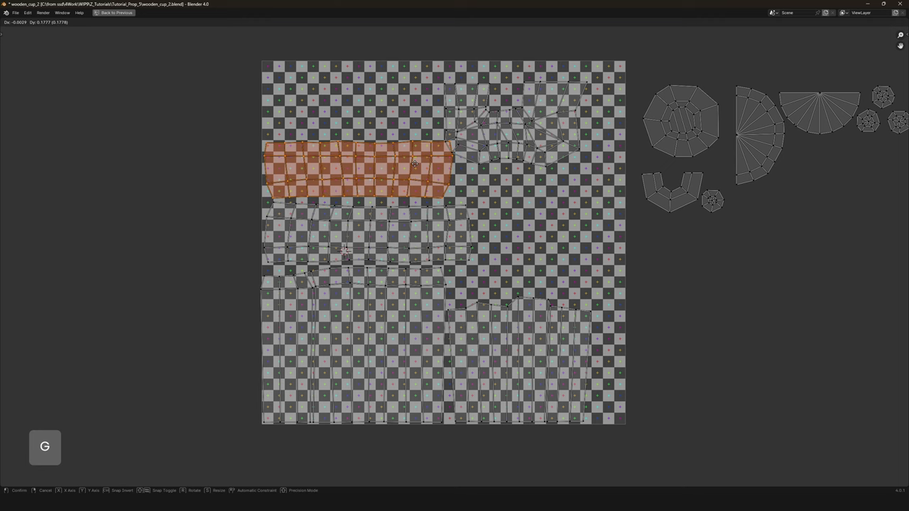
{"action": "left_click", "coordinate": [414, 164]}
Straighten the strip's horizontal edge loop and move the whole top strip island into place.
{"action": "scroll", "coordinate": [415, 164], "scroll_direction": "up", "scroll_amount": 2}
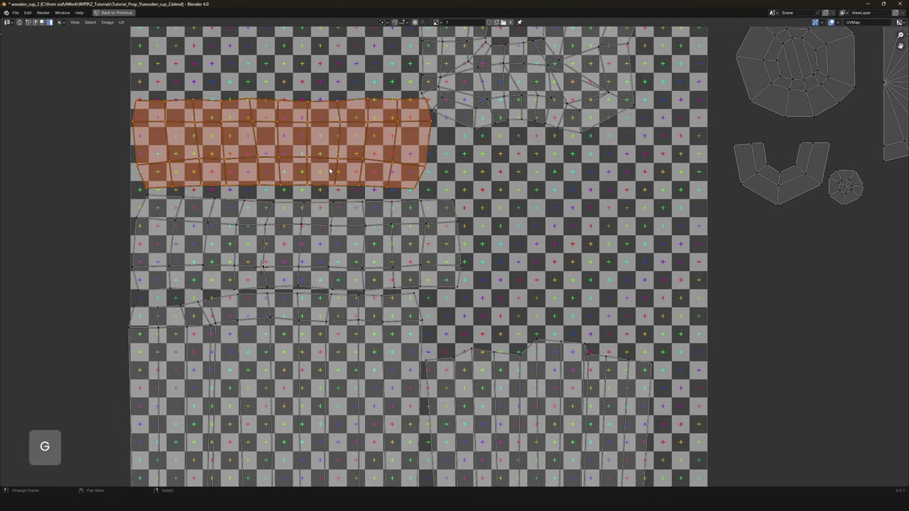
{"action": "left_click", "coordinate": [395, 209], "text": "alt"}
{"action": "left_click", "coordinate": [404, 208]}
{"action": "key", "text": "a"}
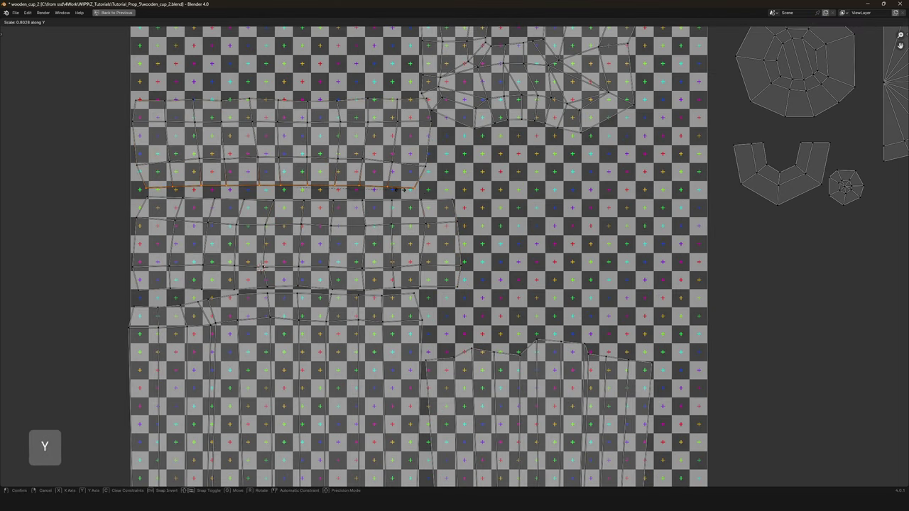
{"action": "left_click", "coordinate": [390, 189]}
{"action": "key", "text": "l"}
{"action": "key", "text": "g"}
{"action": "left_click", "coordinate": [365, 186]}
{"action": "key", "text": "a"}
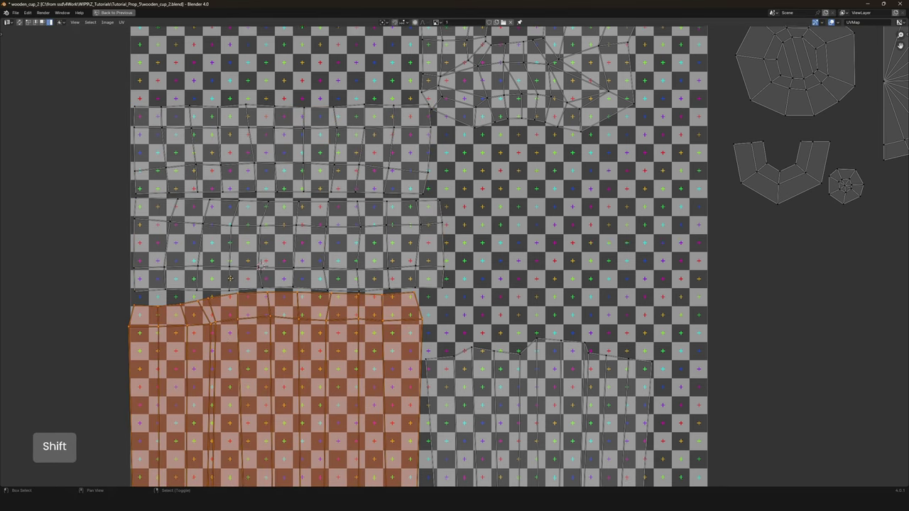
Move and resize the handle island into the lower part of the tile, then select all islands.
{"action": "left_click", "coordinate": [231, 256]}
{"action": "middle_click_drag", "start_coordinate": [231, 256], "coordinate": [240, 209]}
{"action": "left_click", "coordinate": [540, 397], "text": "shift"}
{"action": "key", "text": "alt+a"}
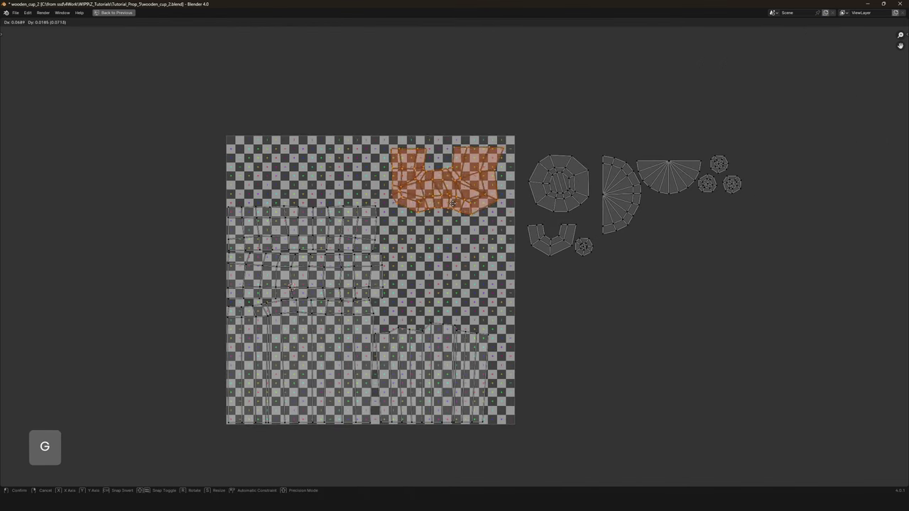
{"action": "left_click", "coordinate": [453, 311]}
{"action": "scroll", "coordinate": [455, 284], "scroll_direction": "up", "scroll_amount": 2}
{"action": "key", "text": "s"}
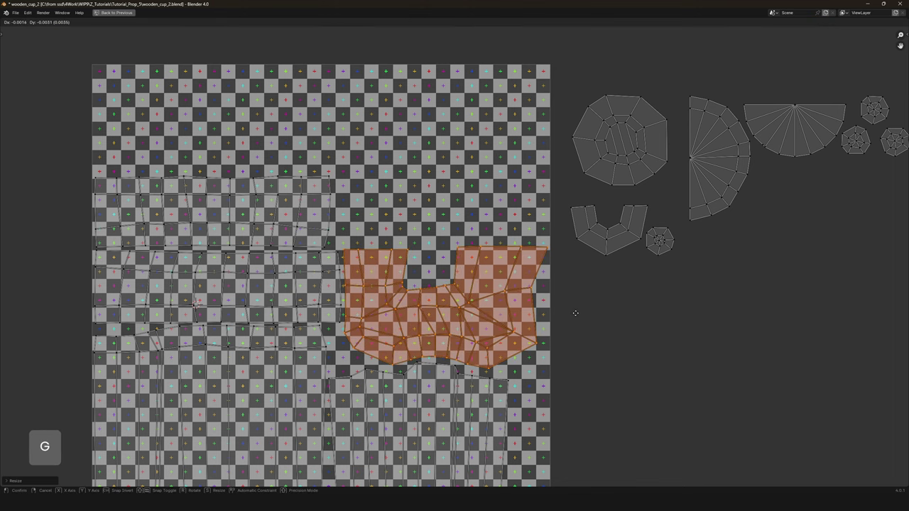
{"action": "left_click", "coordinate": [575, 313]}
{"action": "key", "text": "a"}
{"action": "scroll", "coordinate": [539, 316], "scroll_direction": "down", "scroll_amount": 3}
{"action": "scroll", "coordinate": [539, 298], "scroll_direction": "up", "scroll_amount": 2}
Turn the first half-circle fan island upside down and place it at the tile's top right.
{"action": "left_click", "coordinate": [563, 197]}
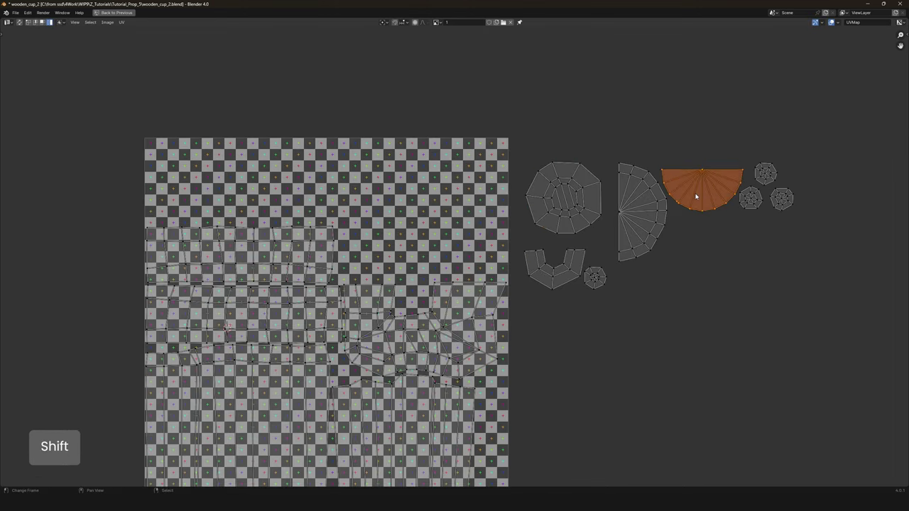
{"action": "left_click", "coordinate": [643, 213]}
{"action": "key", "text": "g"}
{"action": "key", "text": "r"}
{"action": "left_click", "coordinate": [455, 181]}
Enlarge the second fan island and place it along the tile's top edge.
{"action": "left_click", "coordinate": [686, 194]}
{"action": "key", "text": "g"}
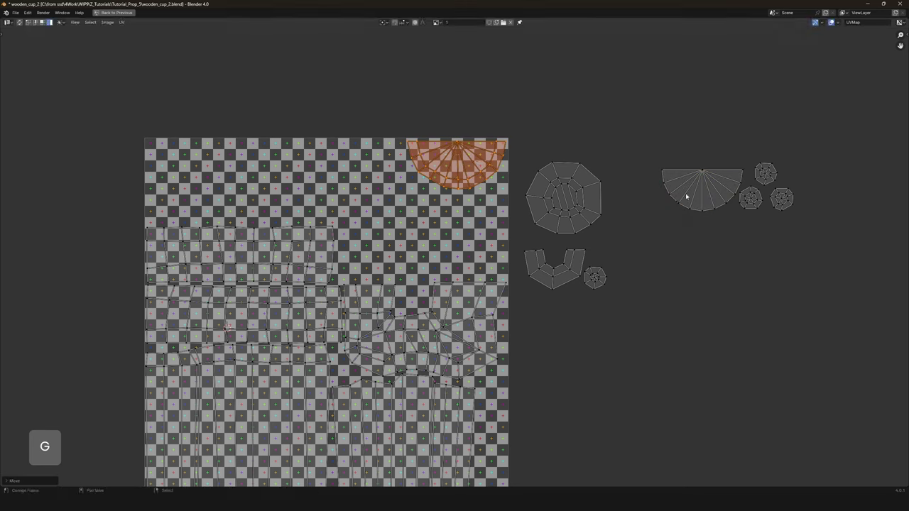
{"action": "key", "text": "s"}
{"action": "left_click", "coordinate": [454, 183]}
{"action": "key", "text": "g"}
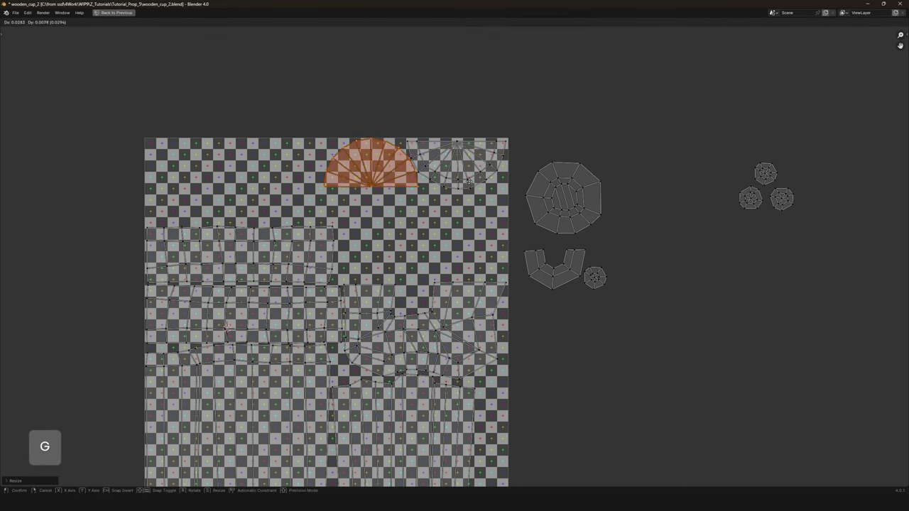
{"action": "left_click", "coordinate": [470, 183]}
{"action": "scroll", "coordinate": [440, 170], "scroll_direction": "up", "scroll_amount": 2}
Box-select the three small disc islands and drop them beside the tile.
{"action": "key", "text": "g"}
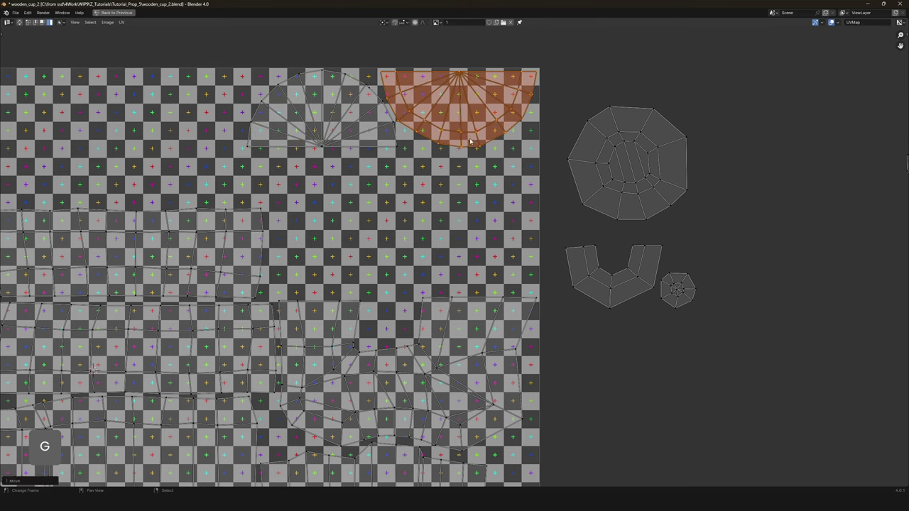
{"action": "key", "text": "Escape"}
{"action": "scroll", "coordinate": [540, 213], "scroll_direction": "down", "scroll_amount": 2}
{"action": "left_click", "coordinate": [575, 210]}
{"action": "key", "text": "g"}
{"action": "scroll", "coordinate": [451, 242], "scroll_direction": "up", "scroll_amount": 2}
{"action": "key", "text": "g"}
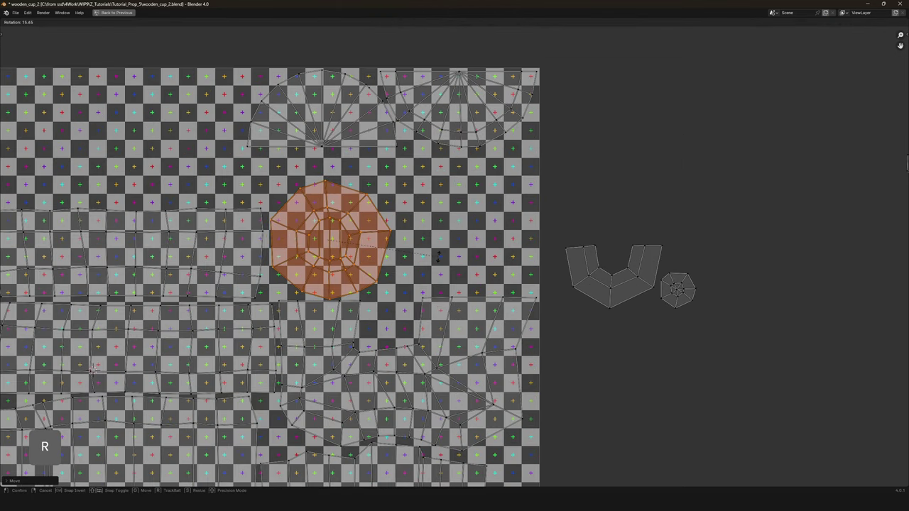
{"action": "key", "text": "Escape"}
{"action": "scroll", "coordinate": [434, 259], "scroll_direction": "down", "scroll_amount": 2}
{"action": "key", "text": "g"}
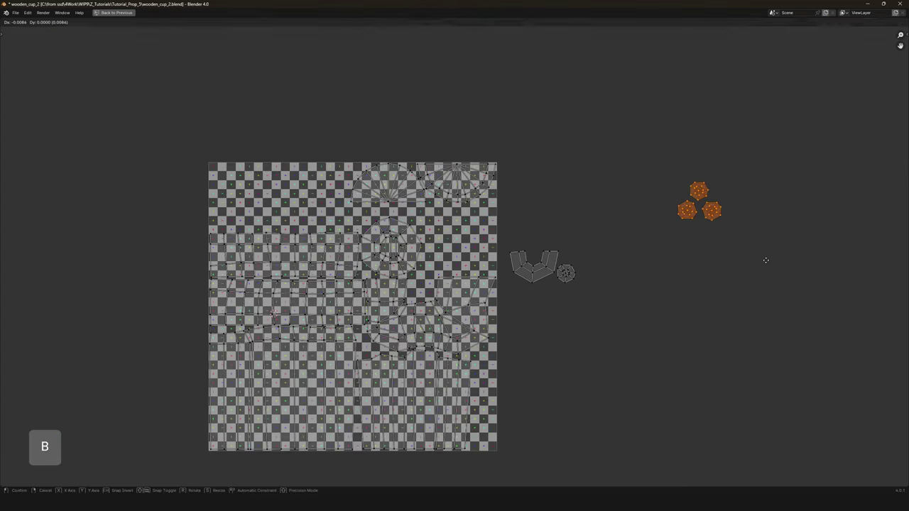
{"action": "left_click", "coordinate": [607, 245]}
{"action": "middle_click_drag", "start_coordinate": [607, 245], "coordinate": [570, 184], "text": "shift"}
Move the large decagon island below and to the right of the tile.
{"action": "left_click", "coordinate": [397, 259]}
{"action": "key", "text": "ctrl+z"}
{"action": "key", "text": "g"}
{"action": "left_click", "coordinate": [547, 291]}
Rotate the handle island 90° so it stands upright in the tile.
{"action": "left_click", "coordinate": [387, 245]}
{"action": "key", "text": "r"}
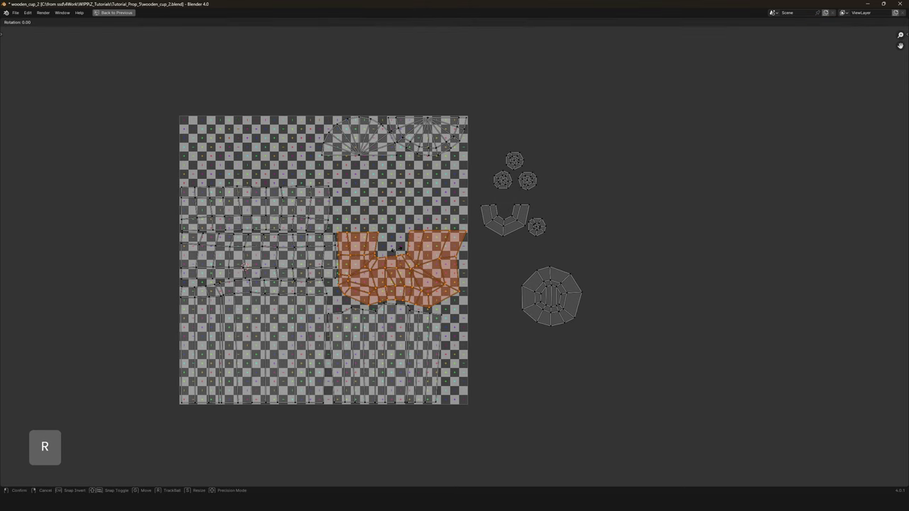
{"action": "left_click", "coordinate": [390, 240]}
{"action": "key", "text": "g"}
Box-select every UV island.
{"action": "scroll", "coordinate": [390, 244], "scroll_direction": "up", "scroll_amount": 1}
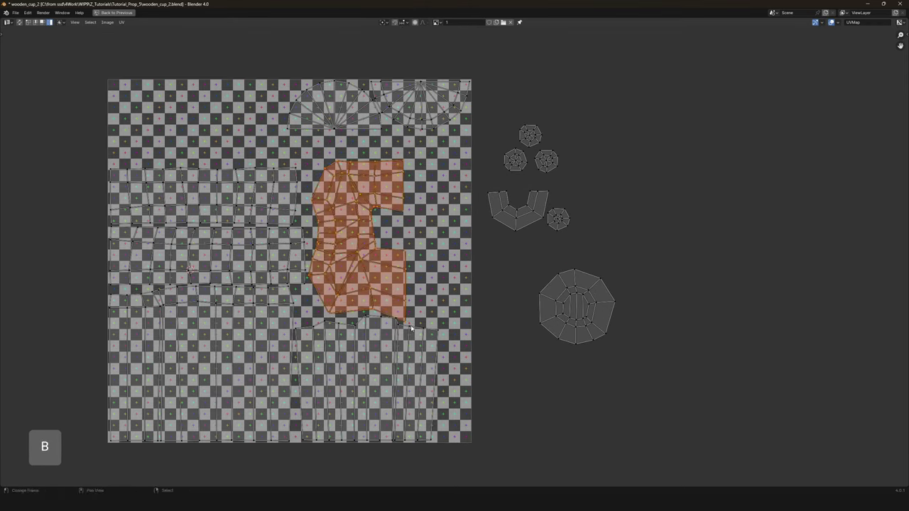
{"action": "scroll", "coordinate": [451, 261], "scroll_direction": "up", "scroll_amount": 1}
{"action": "key", "text": "b"}
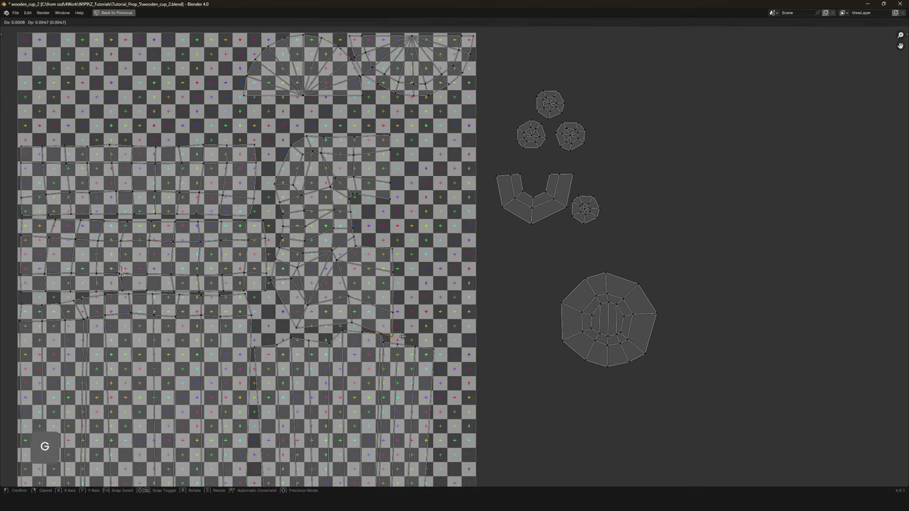
{"action": "scroll", "coordinate": [401, 314], "scroll_direction": "down", "scroll_amount": 1}
{"action": "middle_click_drag", "start_coordinate": [401, 314], "coordinate": [412, 321], "text": "shift"}
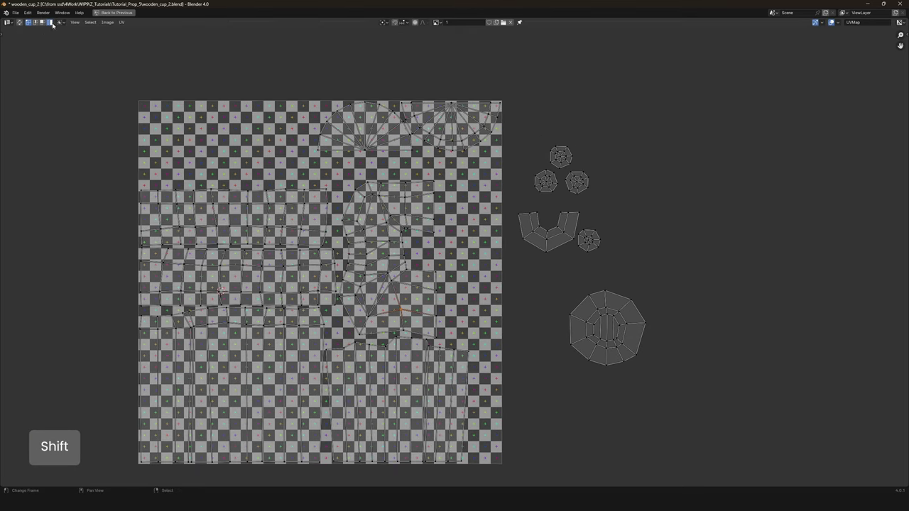
{"action": "scroll", "coordinate": [412, 321], "scroll_direction": "down", "scroll_amount": 2}
Move and enlarge all UV islands together over the tile.
{"action": "key", "text": "a"}
{"action": "key", "text": "g"}
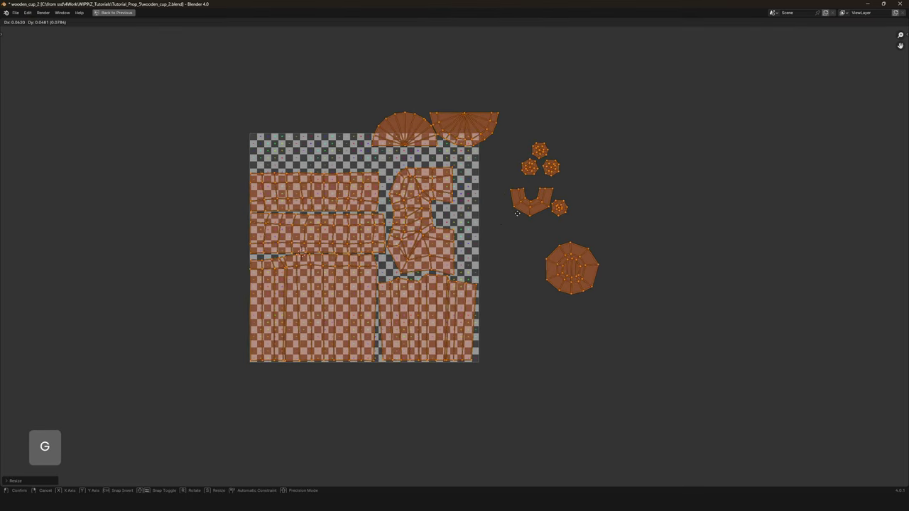
{"action": "left_click", "coordinate": [516, 225]}
{"action": "scroll", "coordinate": [515, 226], "scroll_direction": "up", "scroll_amount": 1}
{"action": "key", "text": "s"}
{"action": "left_click", "coordinate": [516, 223]}
{"action": "scroll", "coordinate": [516, 223], "scroll_direction": "up", "scroll_amount": 1}
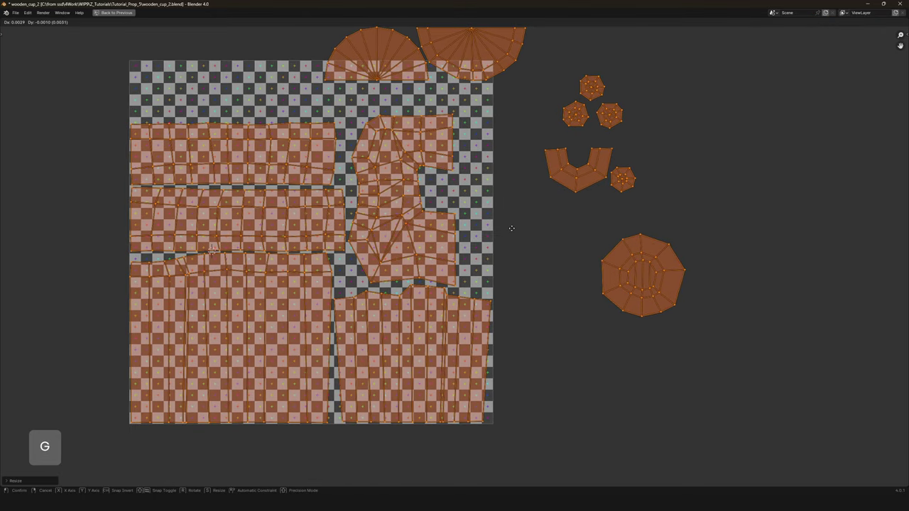
{"action": "middle_click_drag", "start_coordinate": [511, 229], "coordinate": [642, 245], "text": "shift"}
{"action": "scroll", "coordinate": [315, 241], "scroll_direction": "up", "scroll_amount": 2}
{"action": "scroll", "coordinate": [316, 241], "scroll_direction": "down", "scroll_amount": 1}
Reposition the handle island on its own.
{"action": "key", "text": "a"}
{"action": "key", "text": "a"}
{"action": "middle_click_drag", "start_coordinate": [316, 241], "coordinate": [148, 302], "text": "shift"}
{"action": "scroll", "coordinate": [185, 376], "scroll_direction": "up", "scroll_amount": 1}
{"action": "left_click", "coordinate": [430, 314]}
{"action": "key", "text": "g"}
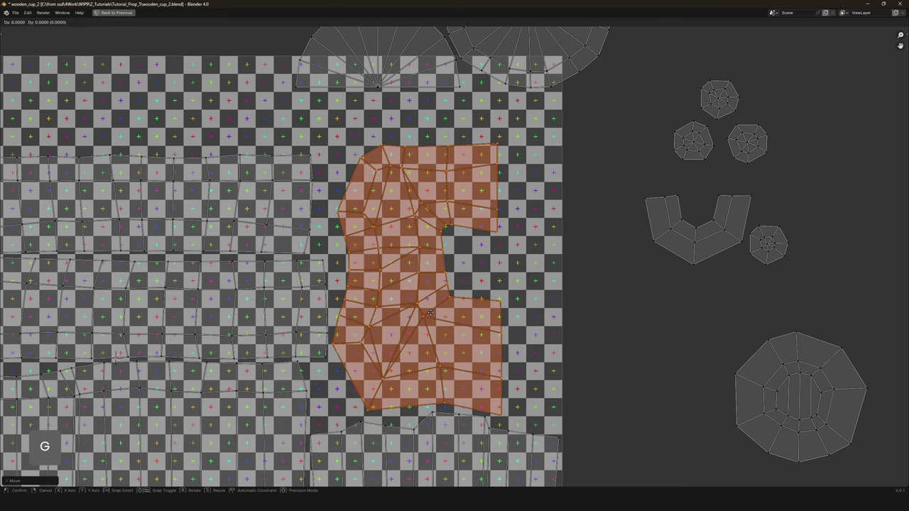
{"action": "left_click", "coordinate": [429, 315]}
{"action": "scroll", "coordinate": [430, 315], "scroll_direction": "down", "scroll_amount": 2}
{"action": "key", "text": "a"}
Move and slightly enlarge the left half-disc, and drop the other half-disc inside the tile's top.
{"action": "left_click", "coordinate": [380, 132]}
{"action": "key", "text": "g"}
{"action": "left_click", "coordinate": [189, 172]}
{"action": "key", "text": "s"}
{"action": "left_click", "coordinate": [341, 172]}
{"action": "left_click", "coordinate": [500, 121]}
{"action": "key", "text": "g"}
{"action": "left_click", "coordinate": [323, 177]}
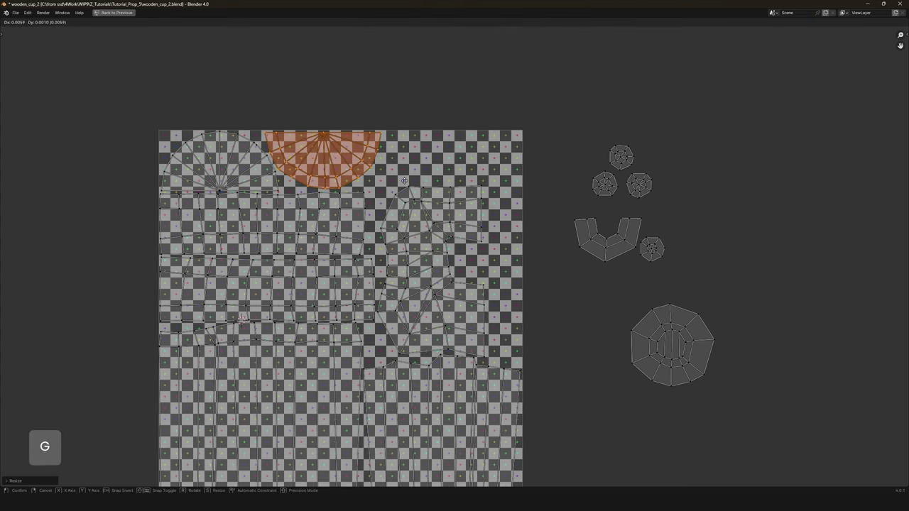
Place the large disc island at the tile's top right.
{"action": "key", "text": "a"}
{"action": "key", "text": "a"}
{"action": "left_click", "coordinate": [666, 386]}
{"action": "key", "text": "g"}
{"action": "left_click", "coordinate": [476, 210]}
{"action": "middle_click_drag", "start_coordinate": [476, 210], "coordinate": [468, 113]}
Move the C-shaped island into its gap in the tile.
{"action": "left_click", "coordinate": [454, 177]}
{"action": "key", "text": "g"}
{"action": "left_click", "coordinate": [502, 255]}
{"action": "key", "text": "g"}
{"action": "left_click", "coordinate": [502, 257]}
{"action": "scroll", "coordinate": [502, 257], "scroll_direction": "up", "scroll_amount": 1}
Reposition the top-right disc and shrink the handle island slightly.
{"action": "left_click", "coordinate": [488, 180]}
{"action": "key", "text": "g"}
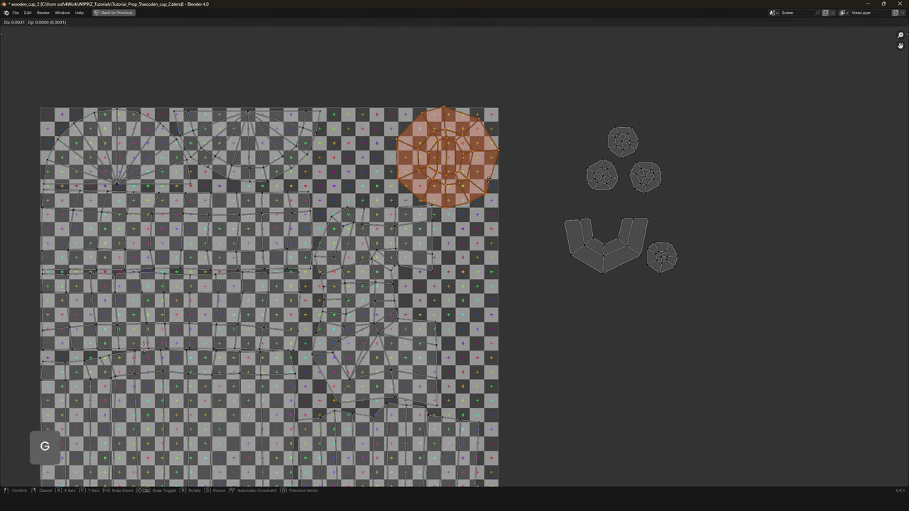
{"action": "left_click", "coordinate": [521, 157]}
{"action": "left_click", "coordinate": [384, 298]}
{"action": "key", "text": "alt+a"}
{"action": "left_click", "coordinate": [397, 298]}
{"action": "key", "text": "s"}
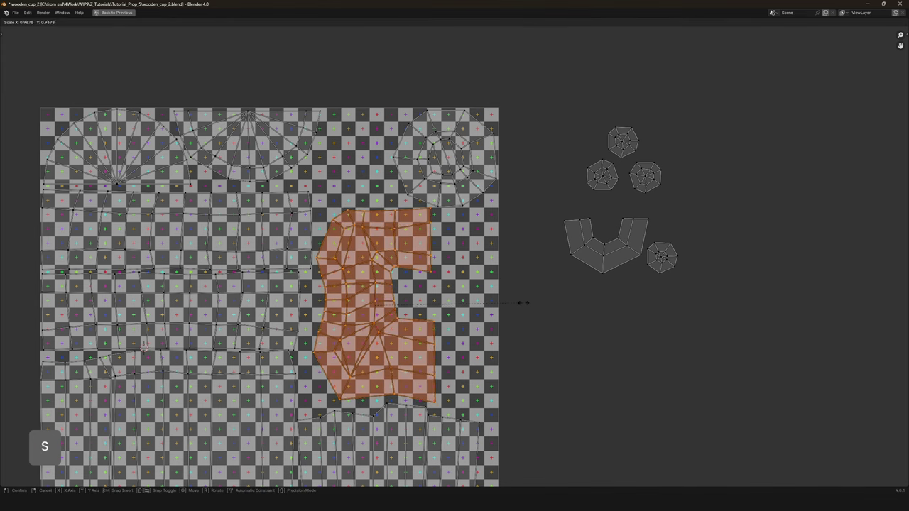
{"action": "left_click", "coordinate": [519, 302]}
{"action": "key", "text": "s"}
{"action": "left_click", "coordinate": [517, 305]}
Nudge the top-right disc, then move and enlarge the U-shaped rim island.
{"action": "left_click", "coordinate": [499, 183]}
{"action": "key", "text": "g"}
{"action": "left_click", "coordinate": [570, 204]}
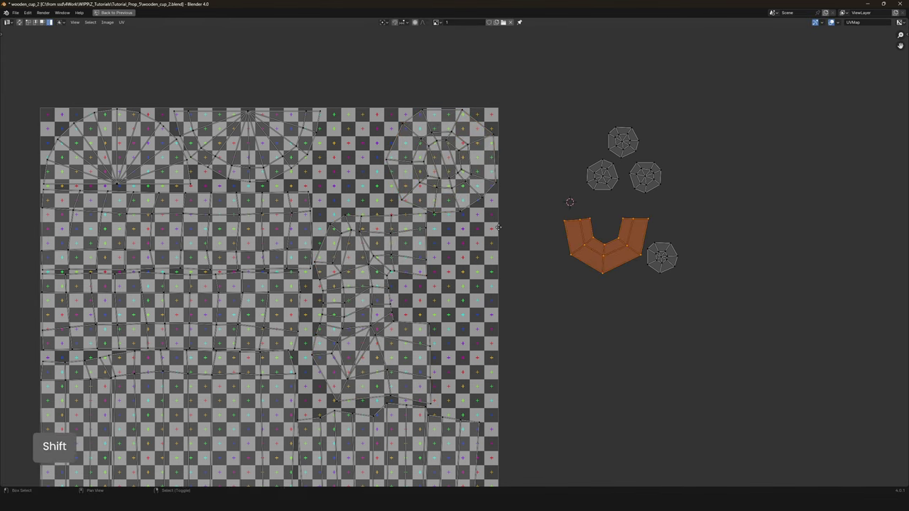
{"action": "middle_click_drag", "start_coordinate": [525, 226], "coordinate": [599, 222], "text": "shift"}
{"action": "key", "text": "g"}
{"action": "left_click", "coordinate": [685, 270]}
{"action": "key", "text": "s"}
Place the lower disc island and move the enlarged small discs onto the tile's right edge.
{"action": "left_click", "coordinate": [732, 186]}
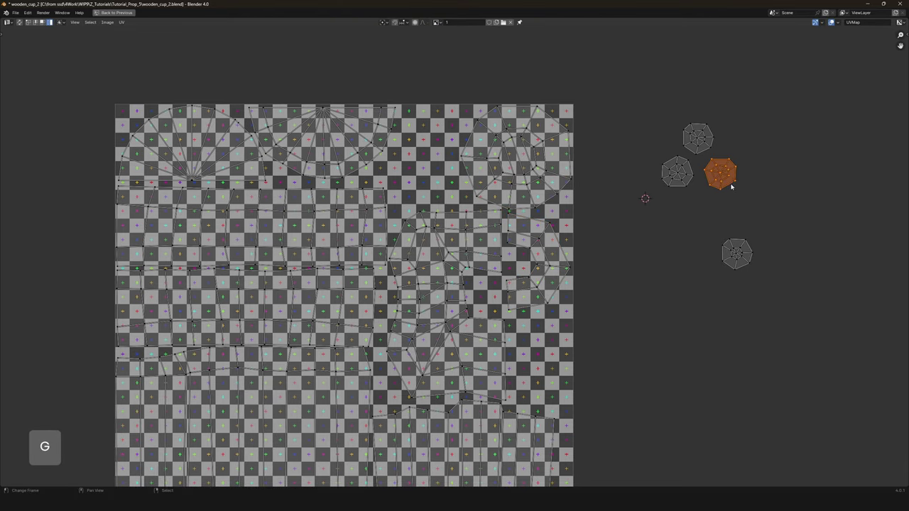
{"action": "left_click", "coordinate": [739, 257]}
{"action": "key", "text": "g"}
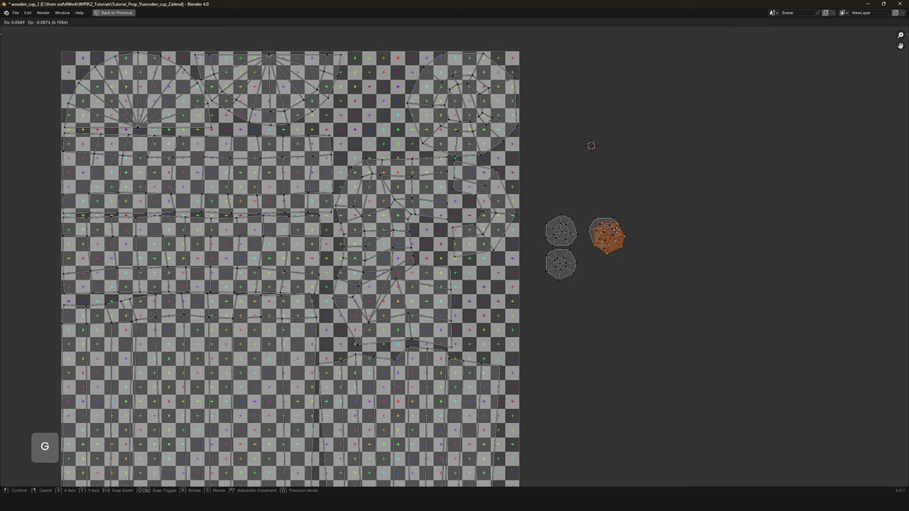
{"action": "left_click", "coordinate": [615, 240]}
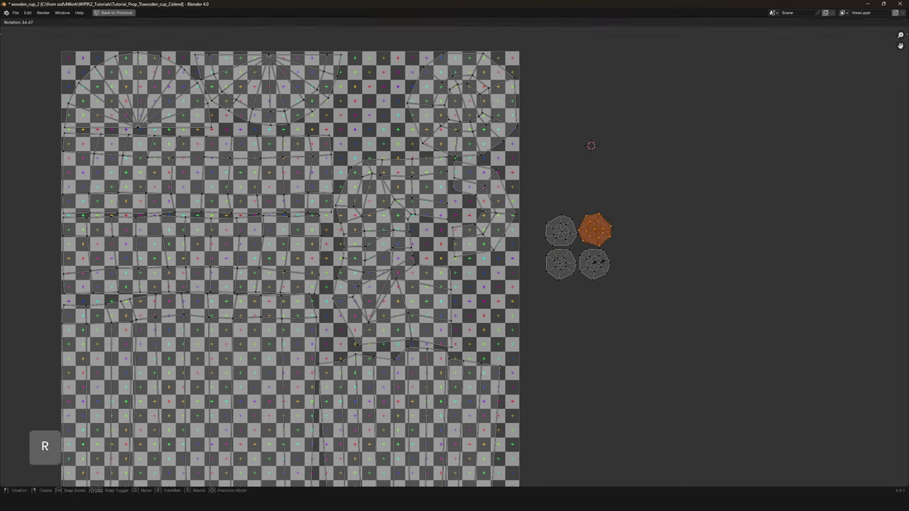
{"action": "left_click", "coordinate": [590, 258], "text": "shift"}
{"action": "key", "text": "g"}
{"action": "key", "text": "s"}
{"action": "left_click", "coordinate": [612, 273]}
Move the two grey disc islands to the tile's top, enlarge them, and select all islands.
{"action": "left_click", "coordinate": [540, 282]}
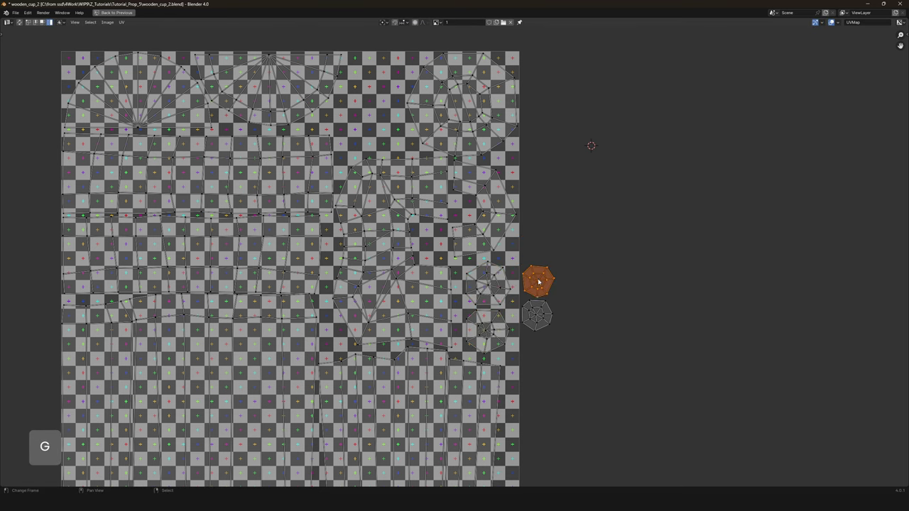
{"action": "left_click", "coordinate": [537, 314], "text": "shift"}
{"action": "key", "text": "g"}
{"action": "left_click", "coordinate": [369, 106]}
{"action": "key", "text": "s"}
{"action": "left_click", "coordinate": [471, 112]}
{"action": "key", "text": "a"}
{"action": "scroll", "coordinate": [471, 111], "scroll_direction": "down", "scroll_amount": 3}
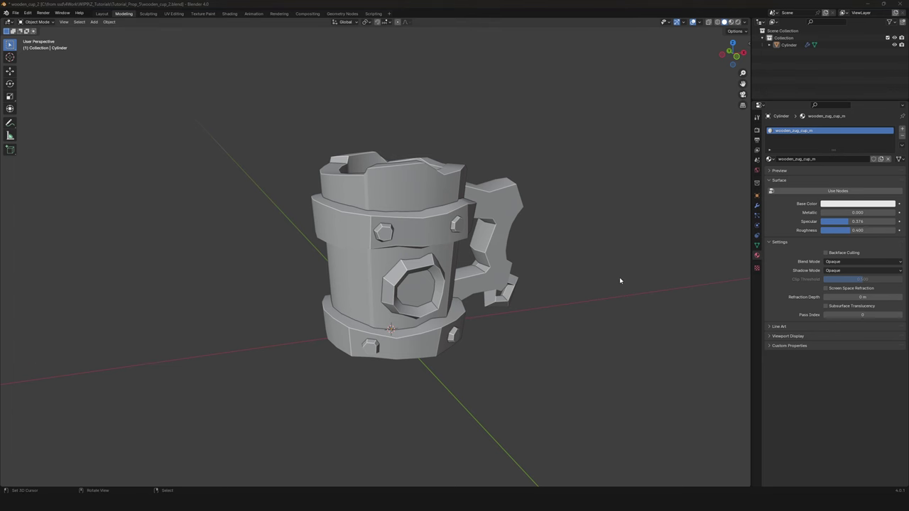
Return to the Layout workspace in Object Mode, orbit to inspect the cup, and turn off X-ray.
{"action": "middle_click_drag", "start_coordinate": [619, 281], "coordinate": [478, 258]}
{"action": "key", "text": "Tab"}
{"action": "key", "text": "Tab"}
{"action": "key", "text": "Tab"}
{"action": "key", "text": "a"}
{"action": "left_click", "coordinate": [101, 13]}
{"action": "key", "text": "Tab"}
{"action": "key", "text": "ctrl+space"}
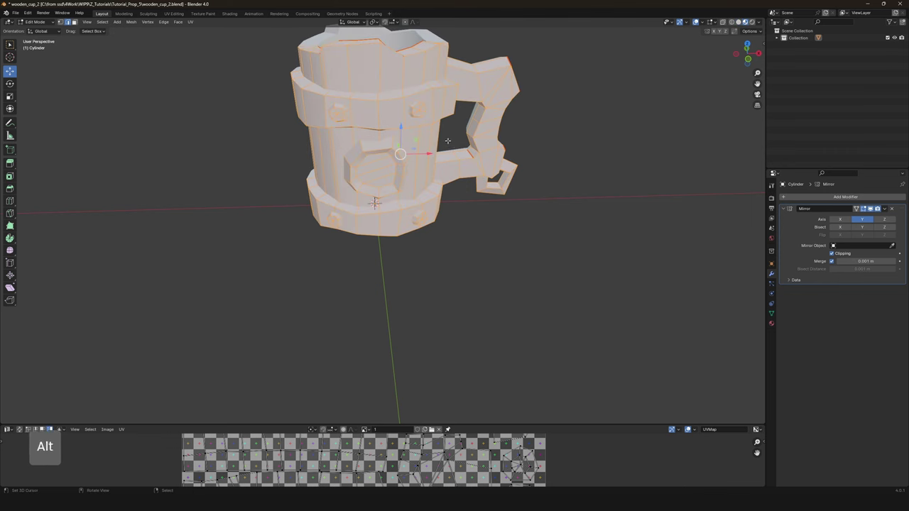
{"action": "mouse_move", "coordinate": [426, 177]}
{"action": "middle_mouse_down"}
{"action": "mouse_move", "coordinate": [443, 179]}
{"action": "mouse_move", "coordinate": [419, 206]}
{"action": "mouse_move", "coordinate": [446, 222]}
{"action": "mouse_move", "coordinate": [497, 223]}
{"action": "mouse_move", "coordinate": [431, 203]}
{"action": "mouse_move", "coordinate": [446, 214]}
{"action": "middle_mouse_up"}
{"action": "key", "text": "Tab"}
{"action": "key", "text": "alt+a"}
{"action": "key", "text": "alt+z"}
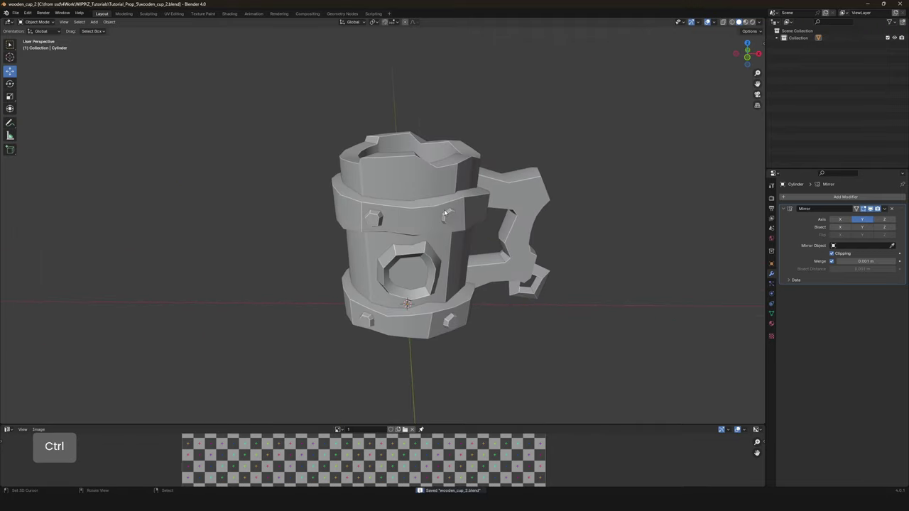